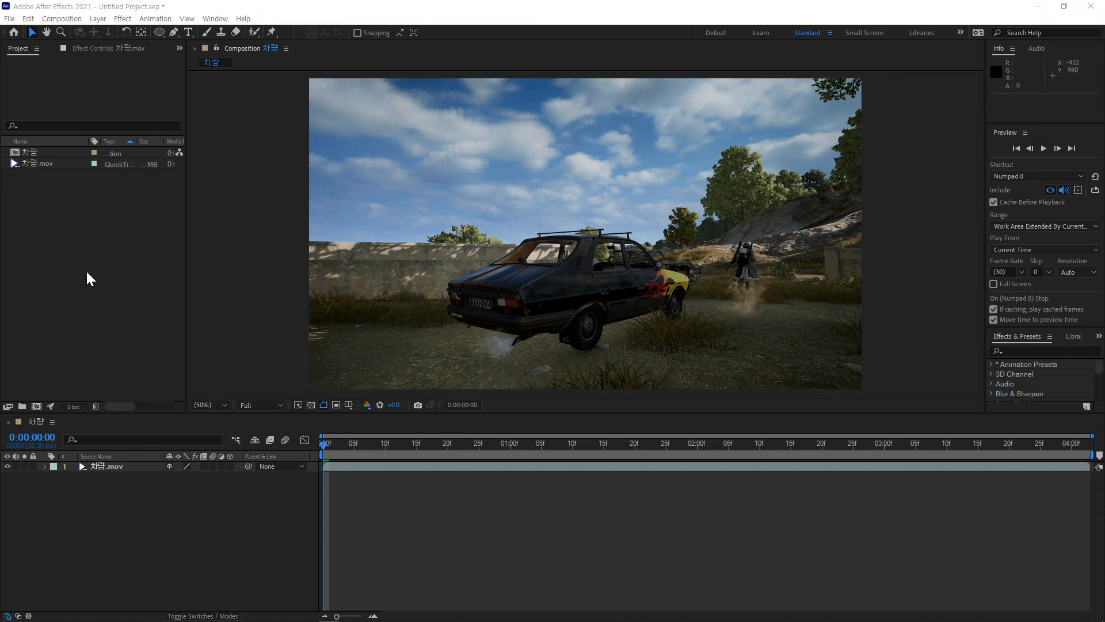
- Scrub through the opening of the car clip to examine how the rear license plate moves
left_click(51, 215)
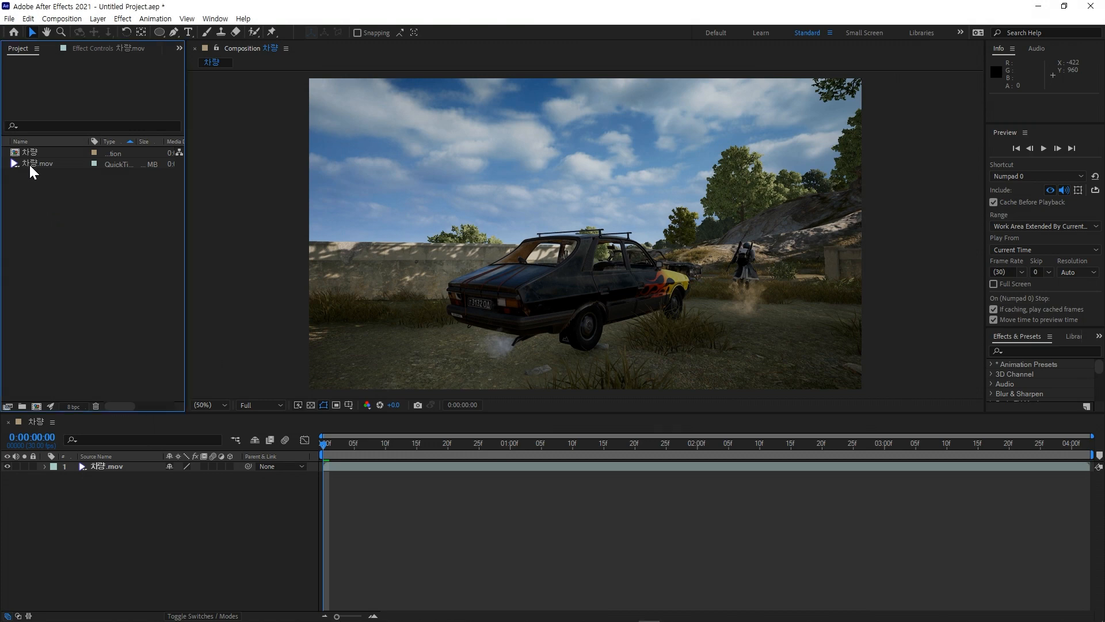
left_click(29, 164)
left_click(81, 250)
left_click(217, 534)
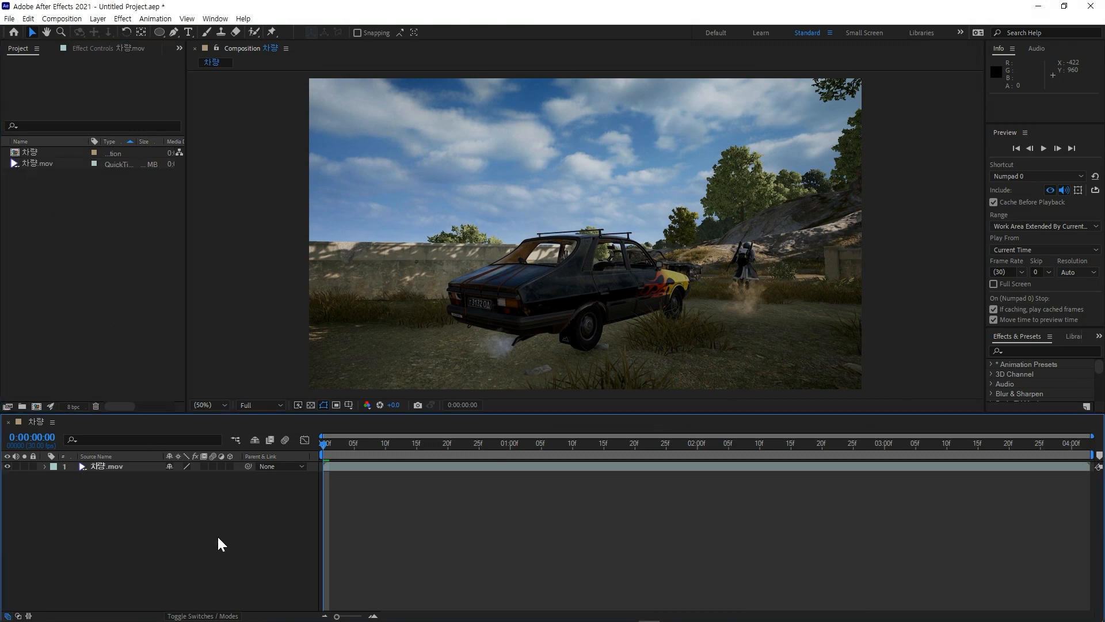
left_click_drag(322, 444, 454, 460)
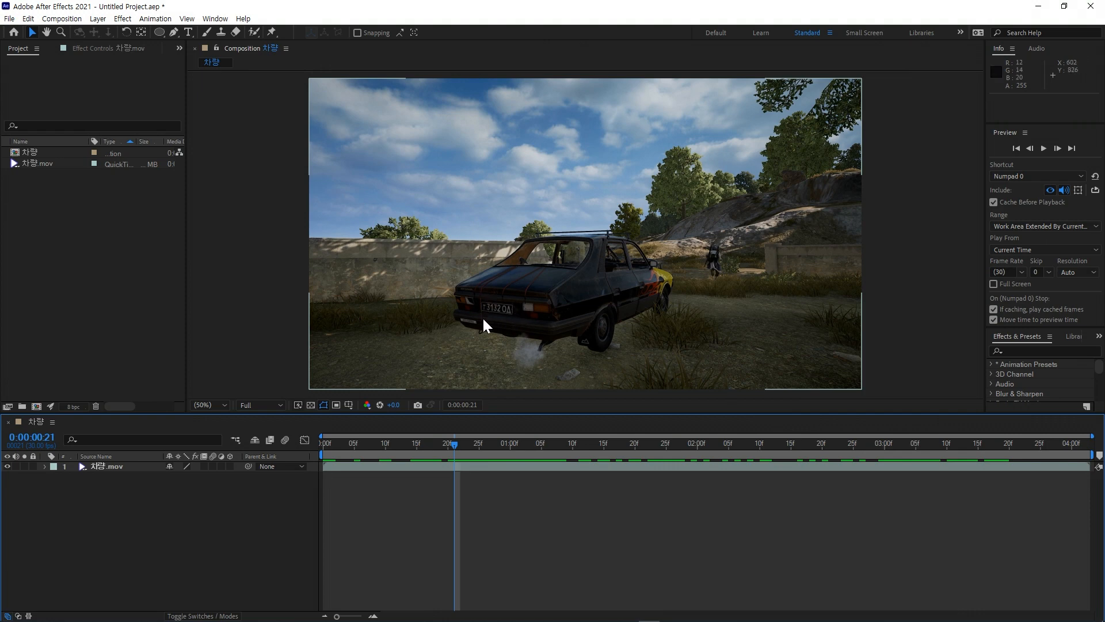
left_click_drag(446, 443, 380, 444)
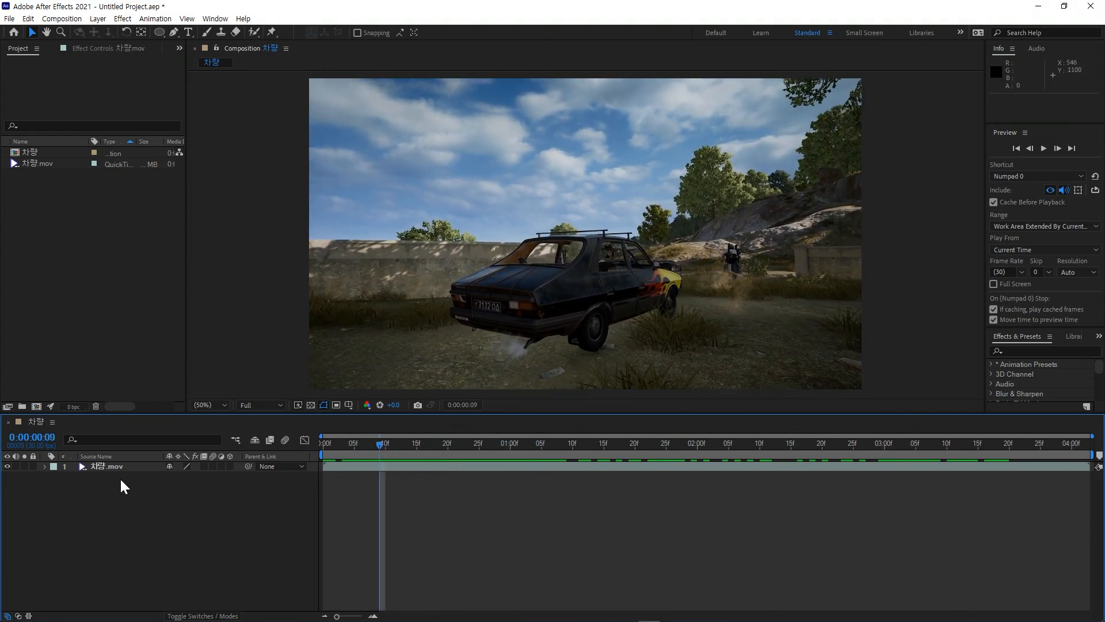
- Select the 차량.mov layer and activate the Pen tool for masking
left_click(99, 464)
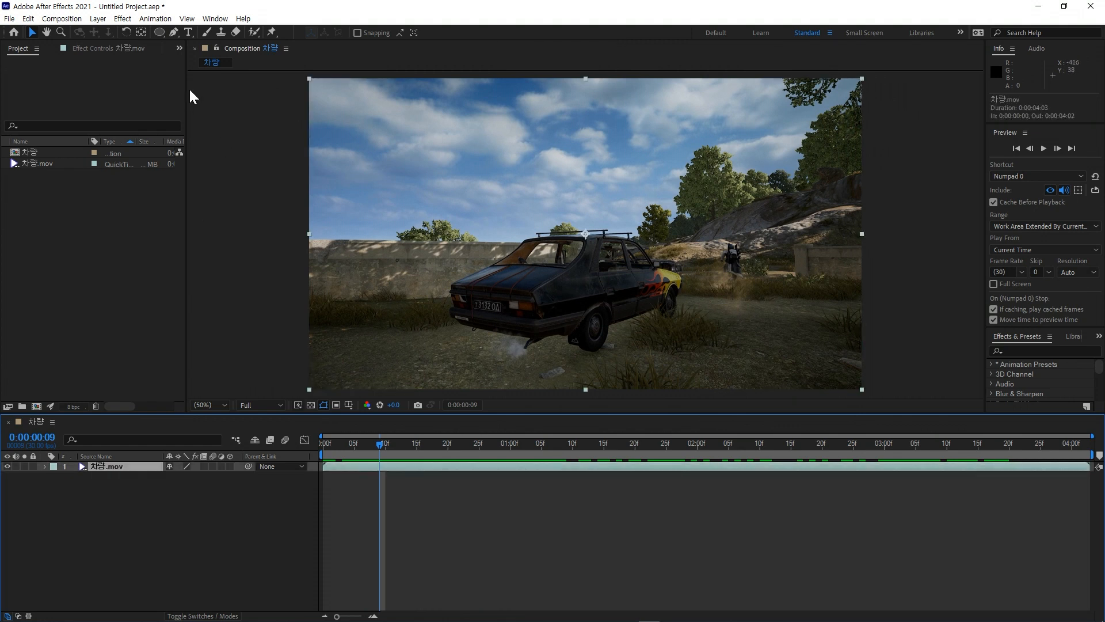
left_click(172, 35)
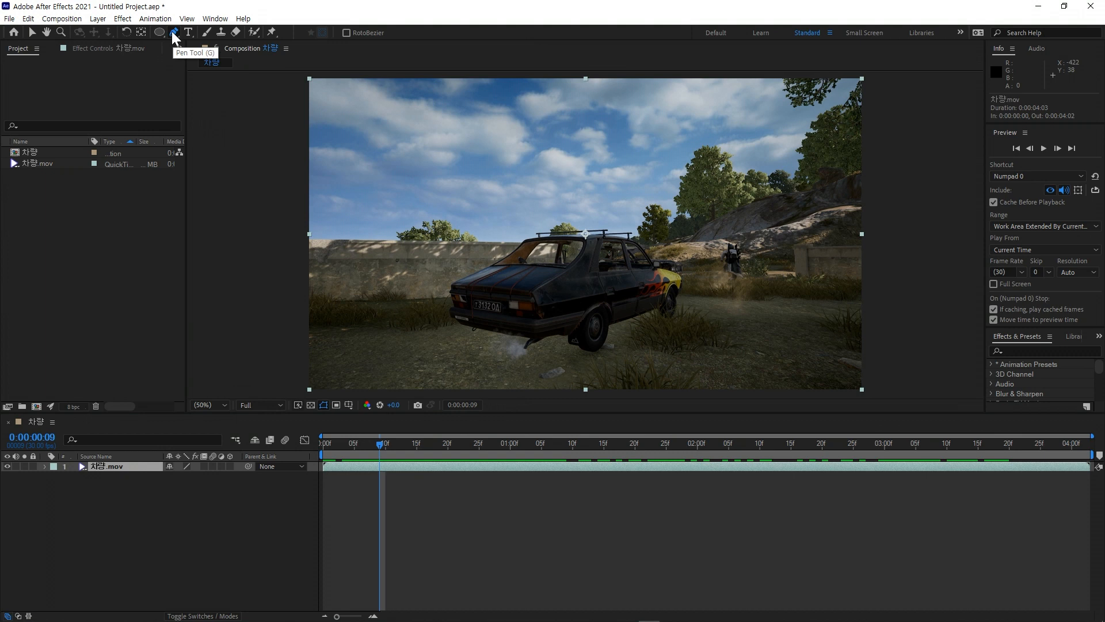
left_click(473, 308)
left_click(508, 313)
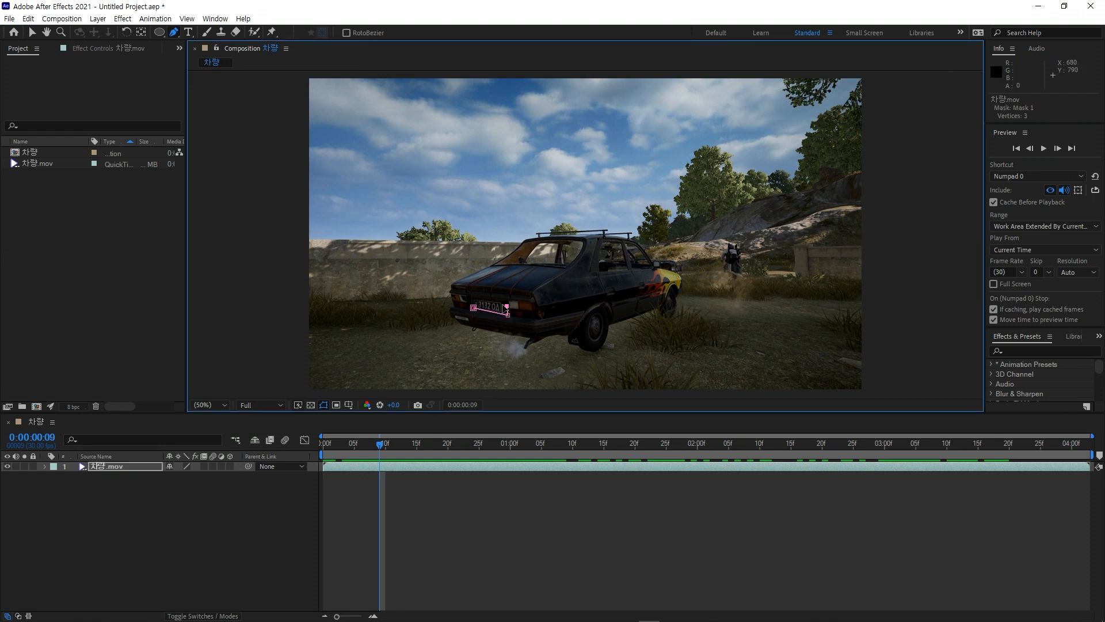
left_click(485, 299)
key("ctrl+z")
key("ctrl+z")
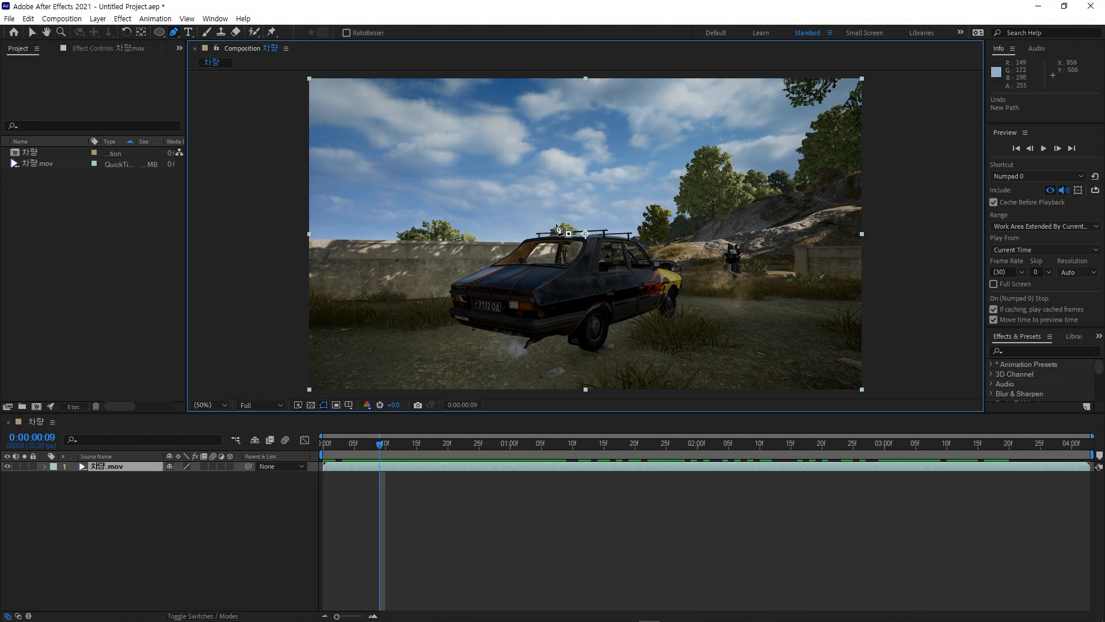
- Examine the car and its rear license plate at different magnifications in the composition preview
scroll(556, 225, "up", 8)
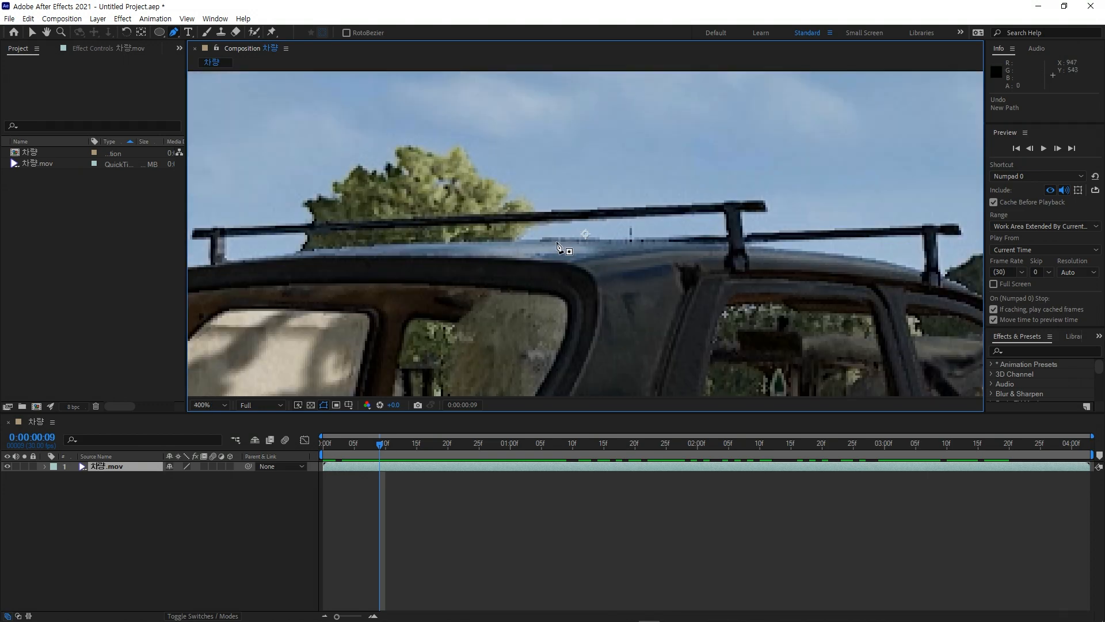
scroll(565, 236, "down", 8)
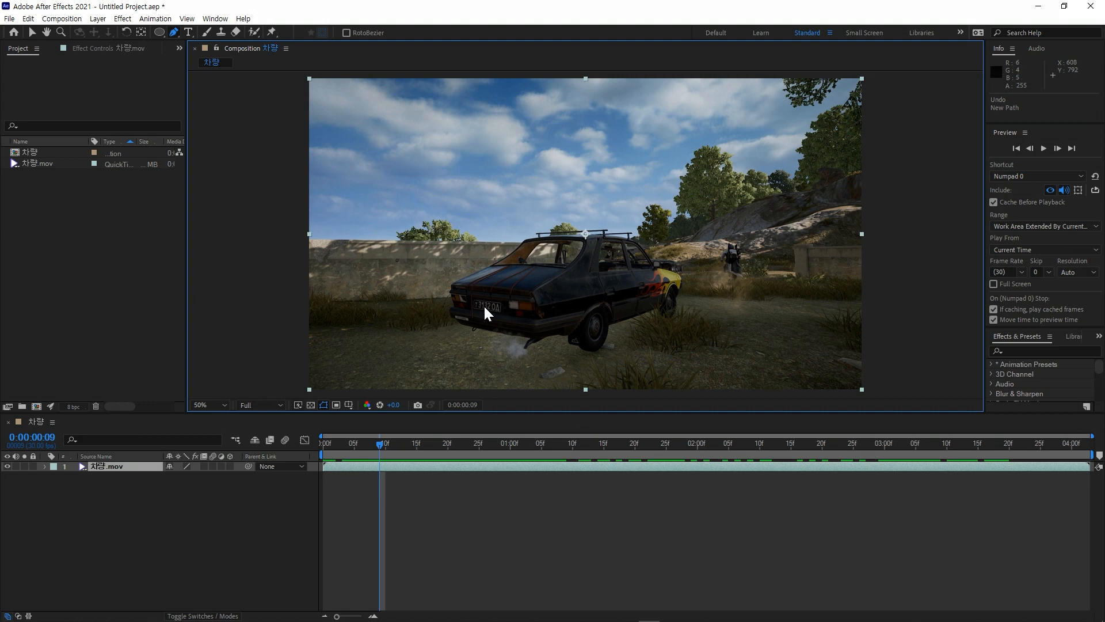
scroll(485, 308, "up", 8)
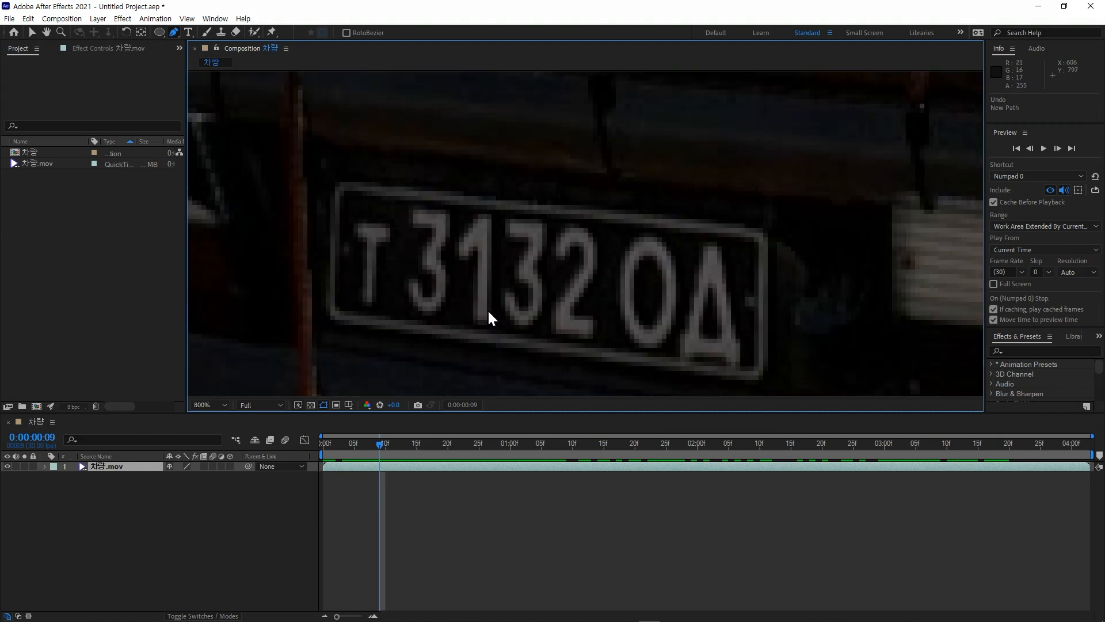
scroll(489, 309, "up", 1)
scroll(493, 308, "down", 2)
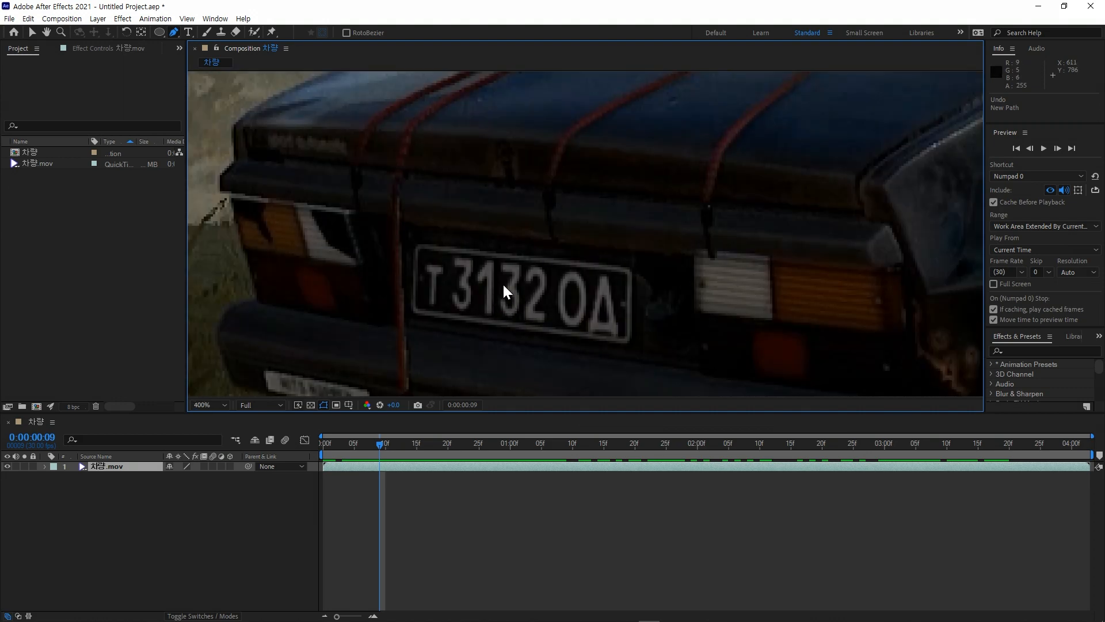
scroll(502, 293, "up", 2)
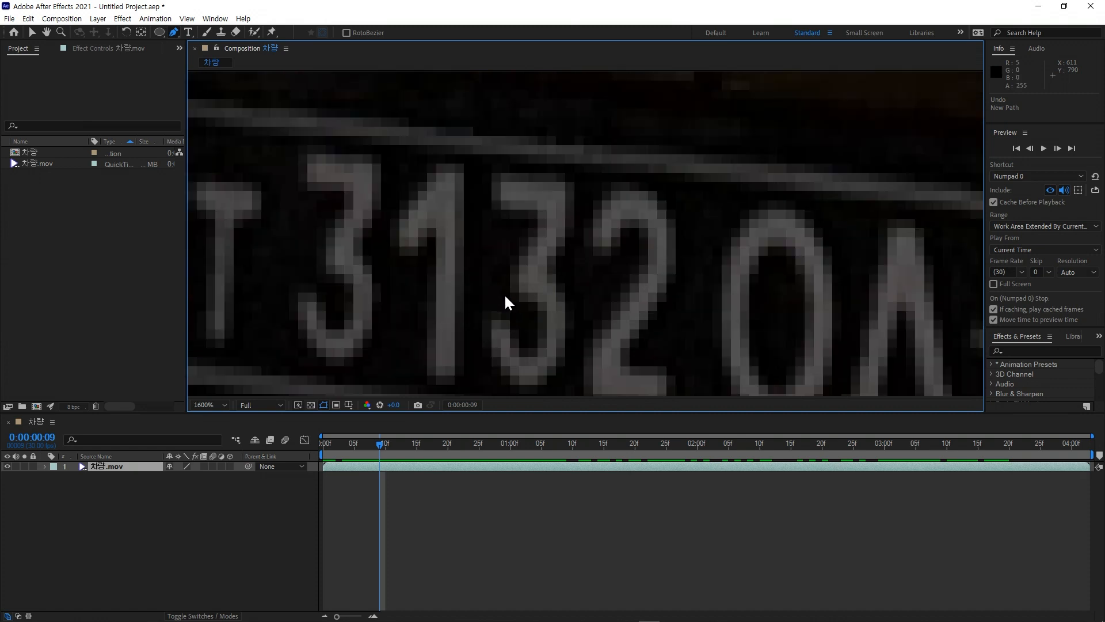
scroll(505, 295, "down", 4)
scroll(506, 307, "down", 1)
scroll(506, 305, "up", 1)
scroll(516, 298, "down", 1)
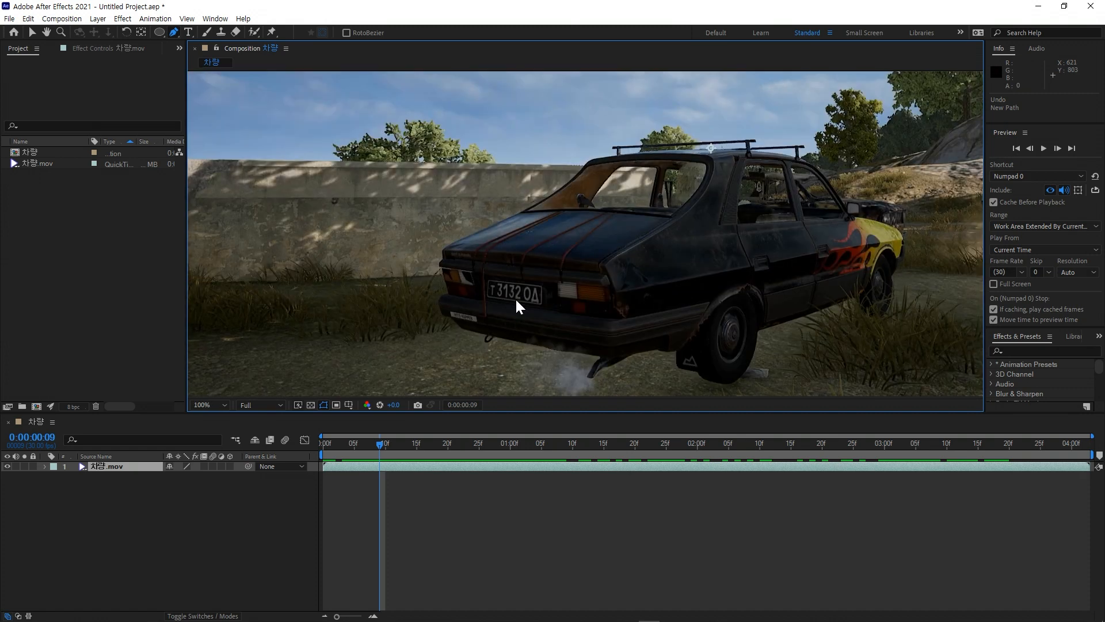
scroll(516, 298, "down", 1)
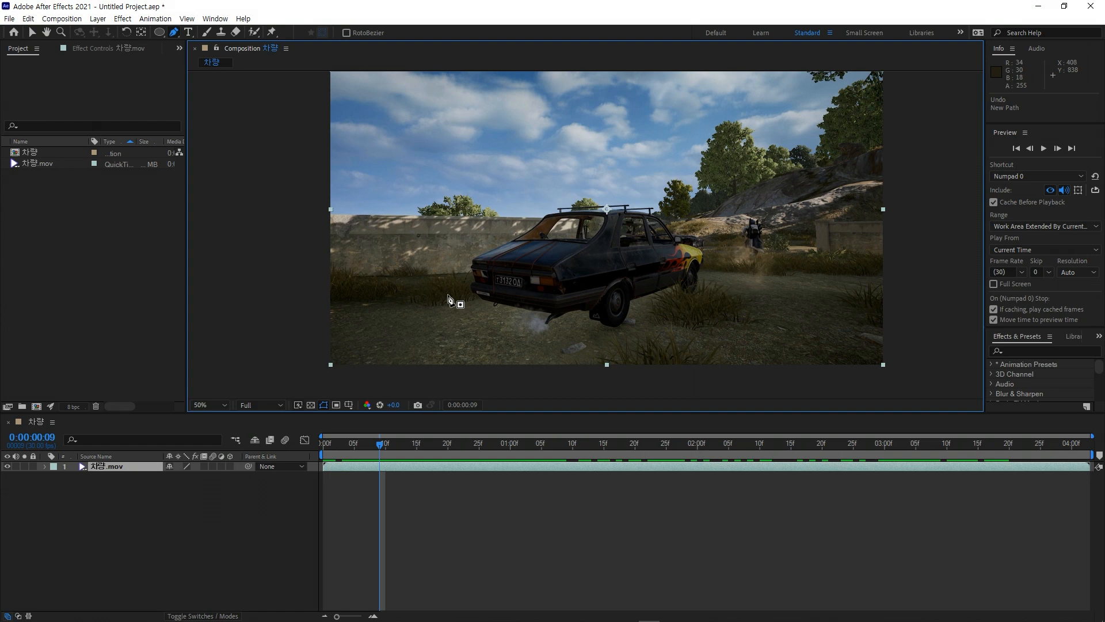
key("h")
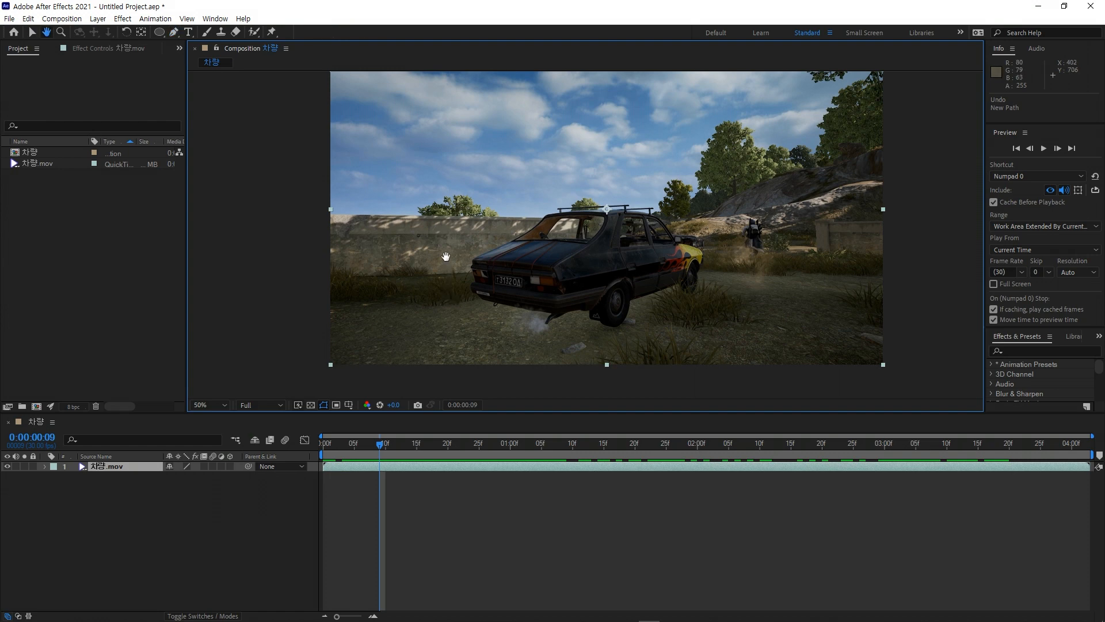
mouse_move(444, 246)
left_mouse_down()
mouse_move(463, 176)
mouse_move(369, 242)
mouse_move(334, 205)
mouse_move(473, 242)
mouse_move(581, 360)
mouse_move(362, 256)
mouse_move(611, 390)
mouse_move(668, 395)
mouse_move(367, 283)
mouse_move(391, 249)
mouse_move(460, 260)
mouse_move(450, 260)
left_mouse_up()
key("g")
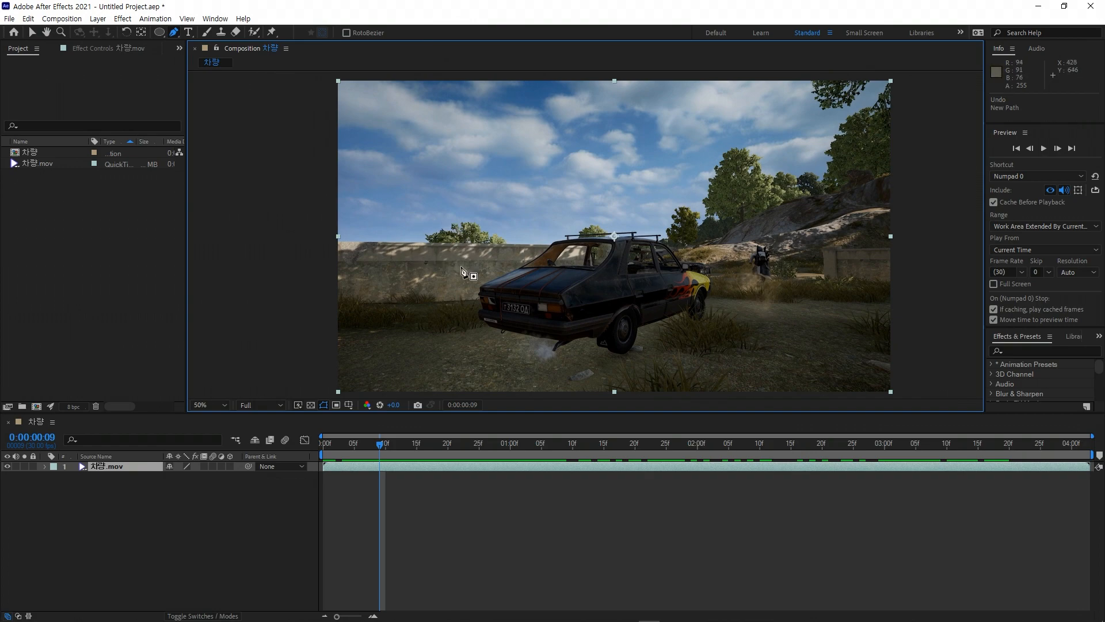
key("h")
left_click_drag(462, 271, 439, 182)
key("g")
- At 0:00:00:00, draw a closed four-point Pen mask around the car's rear license plate on the 차량.mov layer
scroll(504, 311, "up", 6)
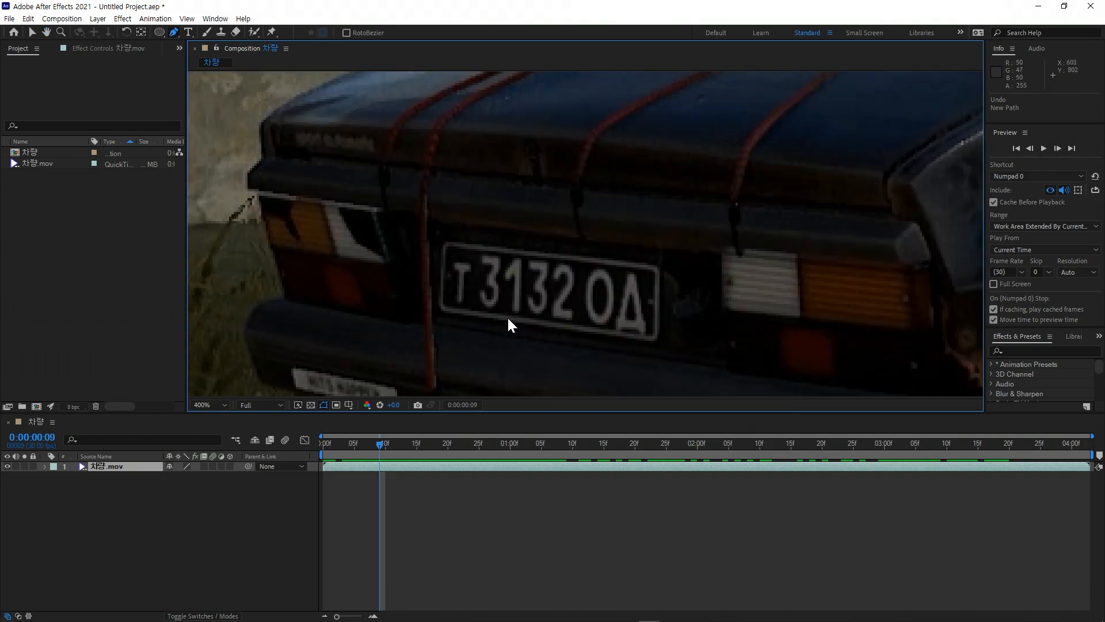
key("h")
left_click_drag(541, 322, 511, 262)
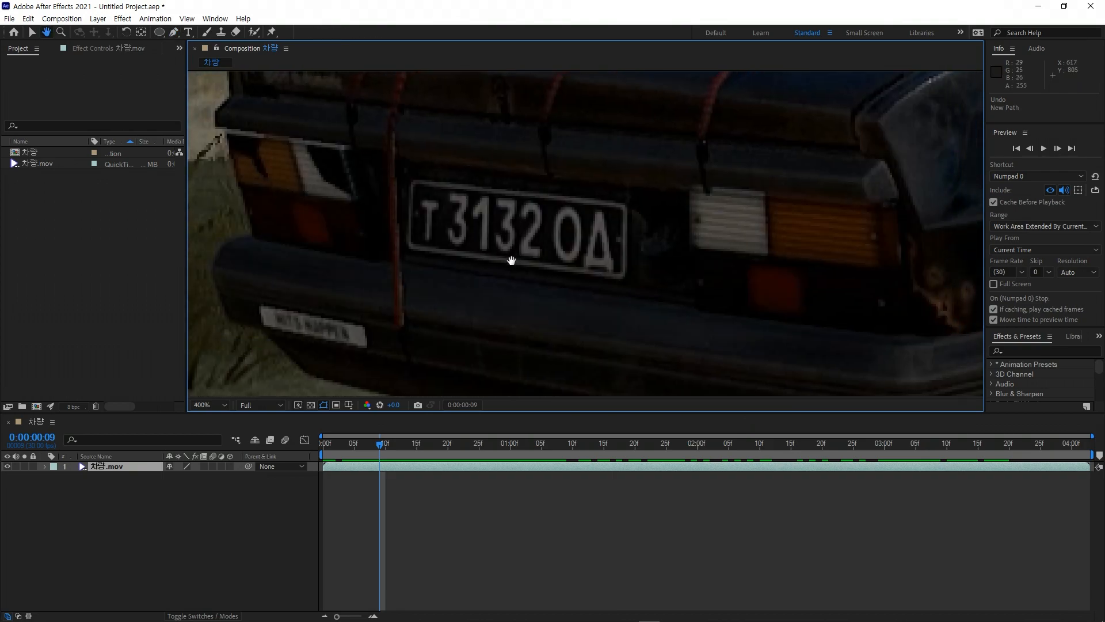
left_click(172, 31)
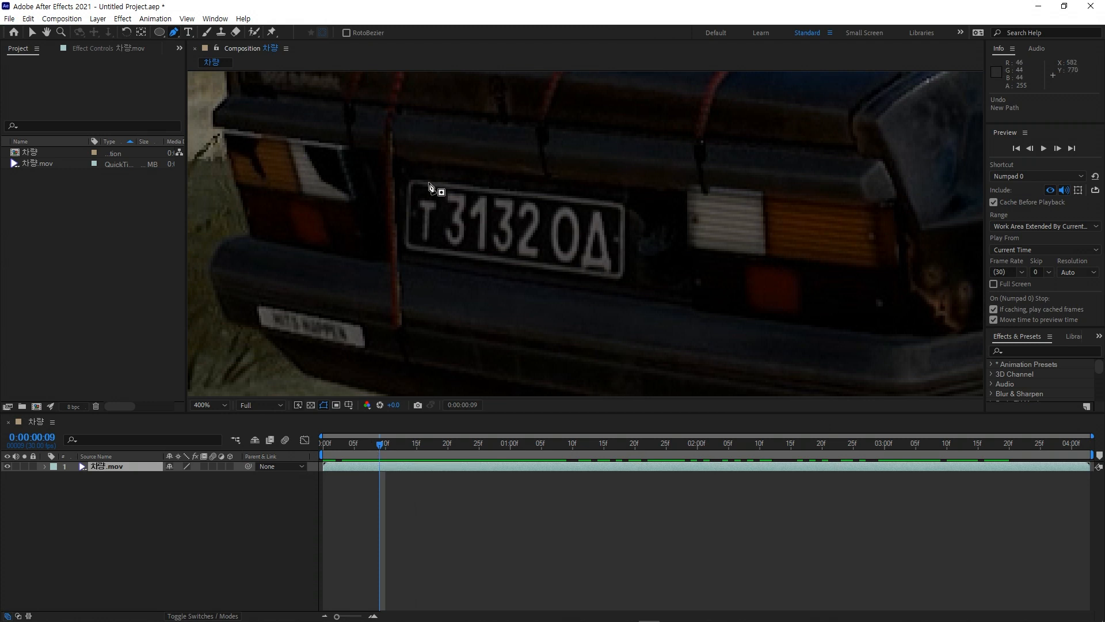
left_click_drag(380, 445, 305, 446)
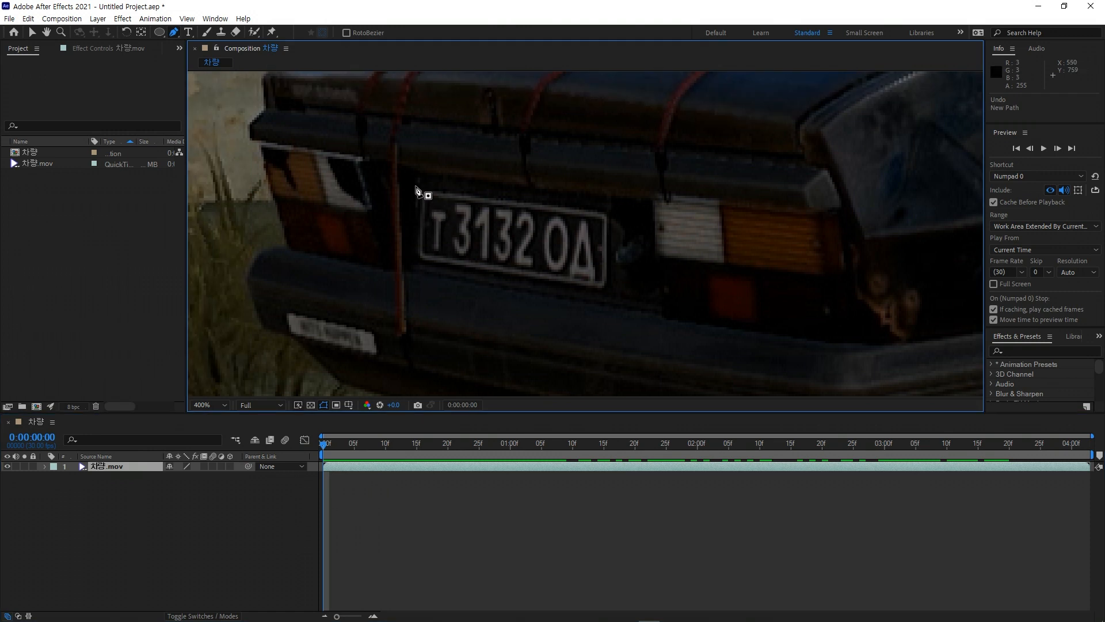
left_click(409, 180)
left_click(407, 266)
left_click(629, 303)
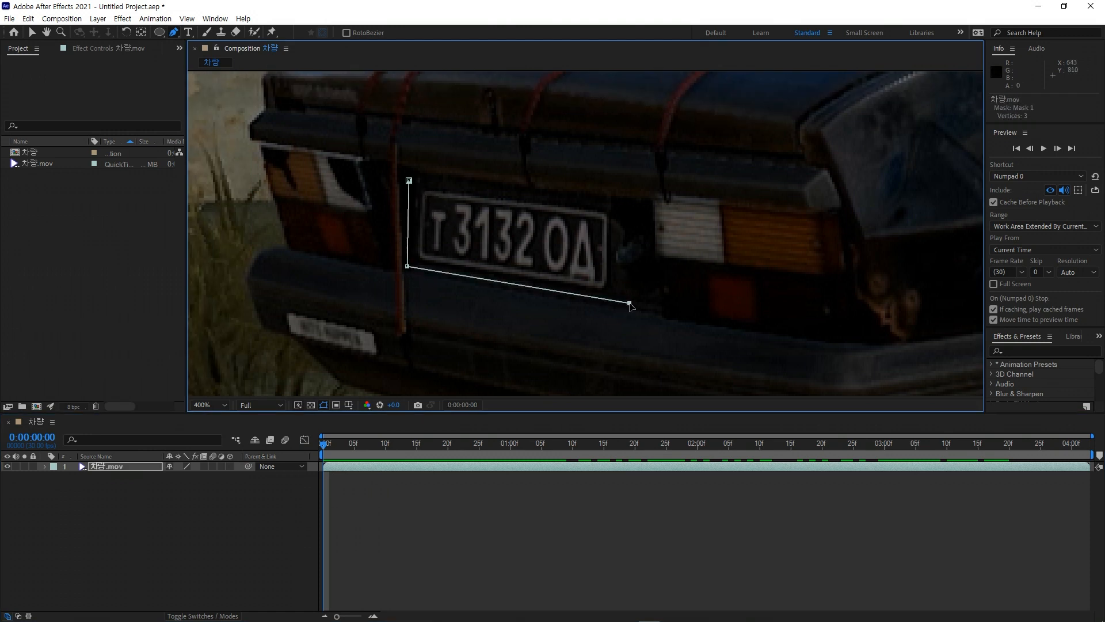
left_click(625, 206)
left_click(409, 181)
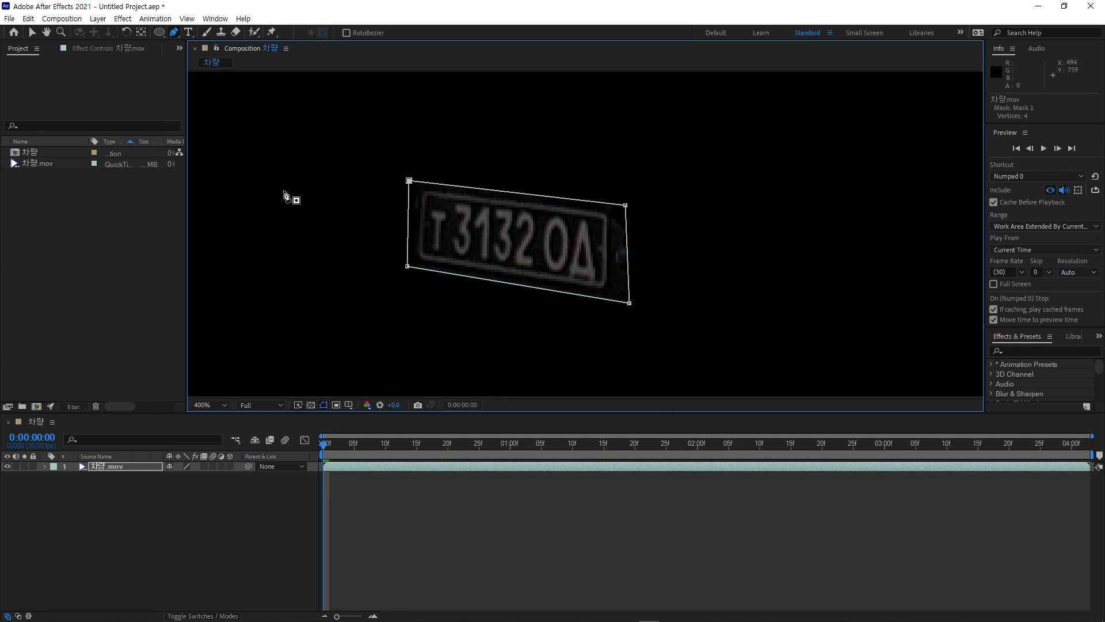
left_click(409, 181)
- Set the license plate mask's mode to None on the 차량.mov layer
left_click(96, 469)
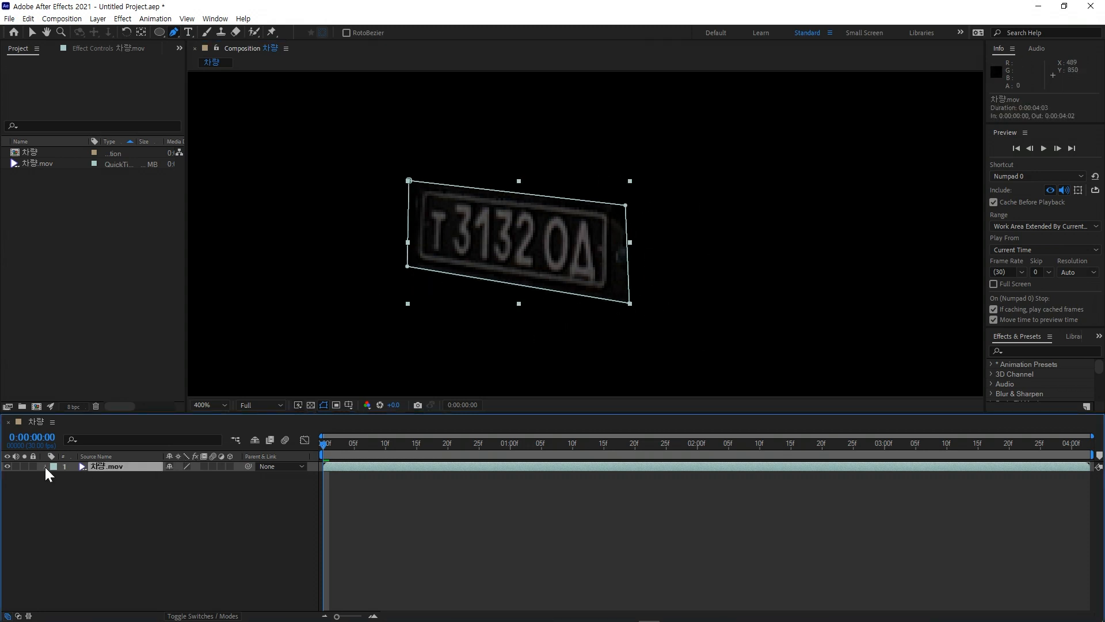
left_click(45, 467)
left_click(88, 488)
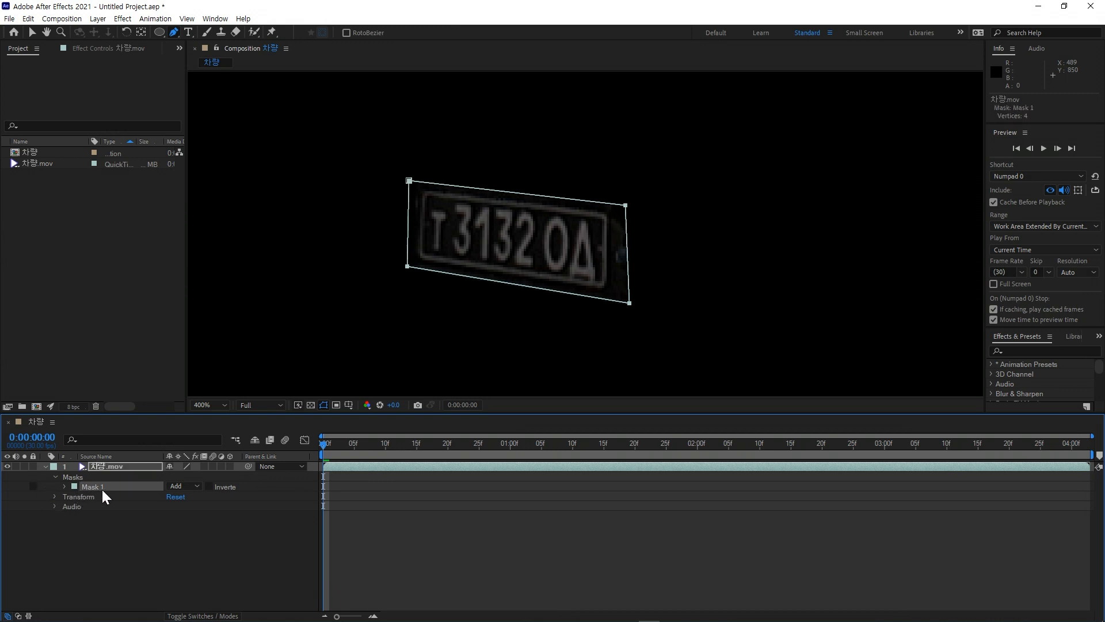
left_click(187, 485)
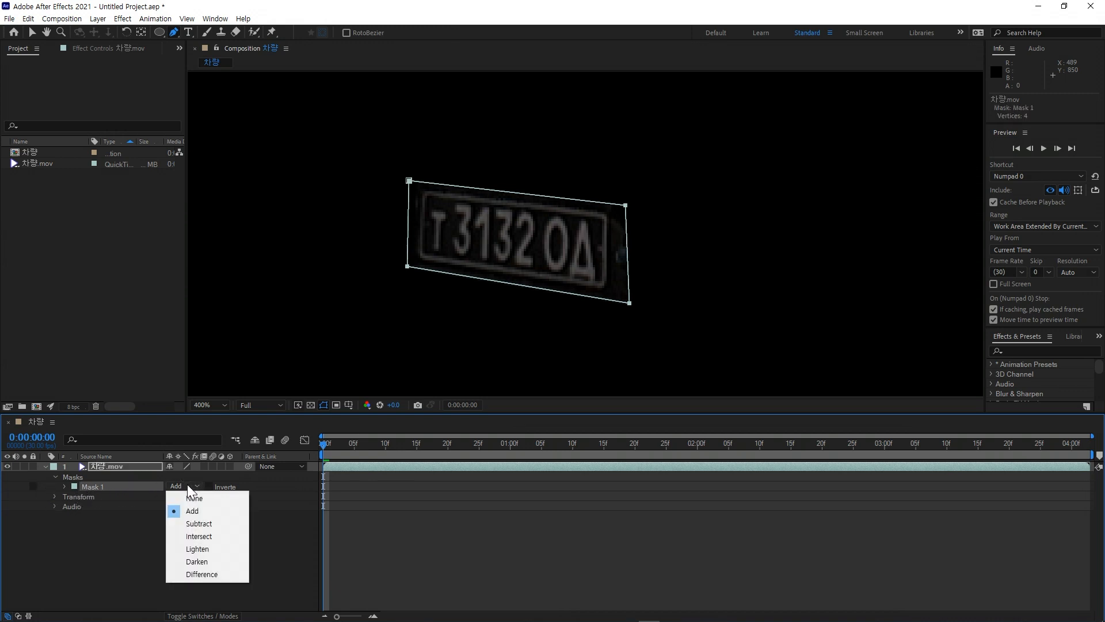
left_click(182, 498)
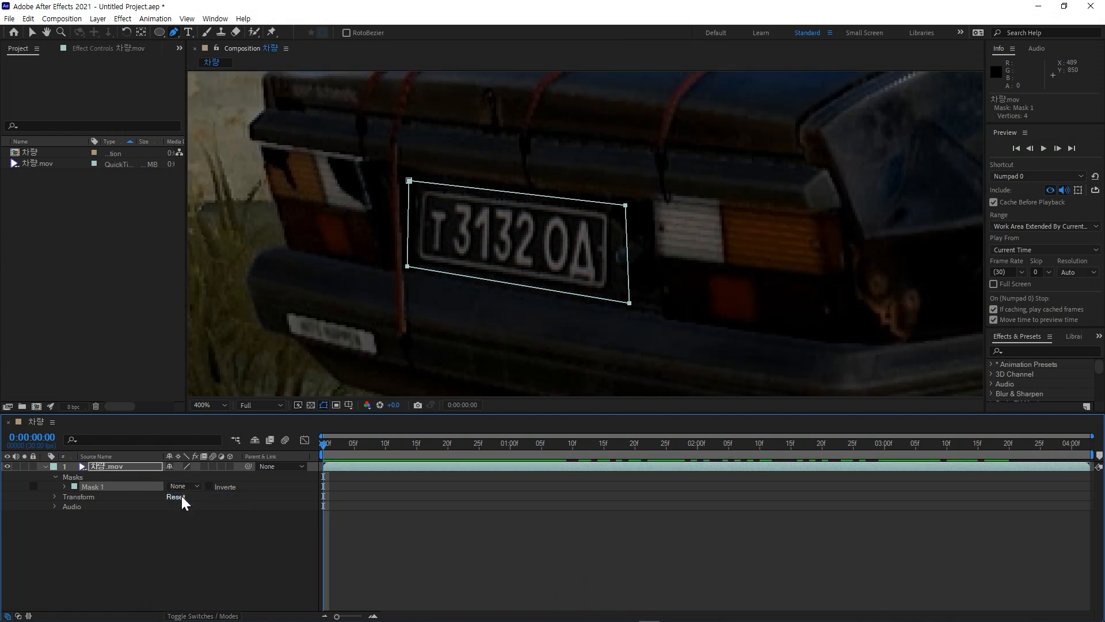
- Open the mask Tracker for the license plate mask and choose the Position, Scale, Rotation & Skew method
scroll(647, 199, "down", 4)
scroll(648, 199, "down", 2)
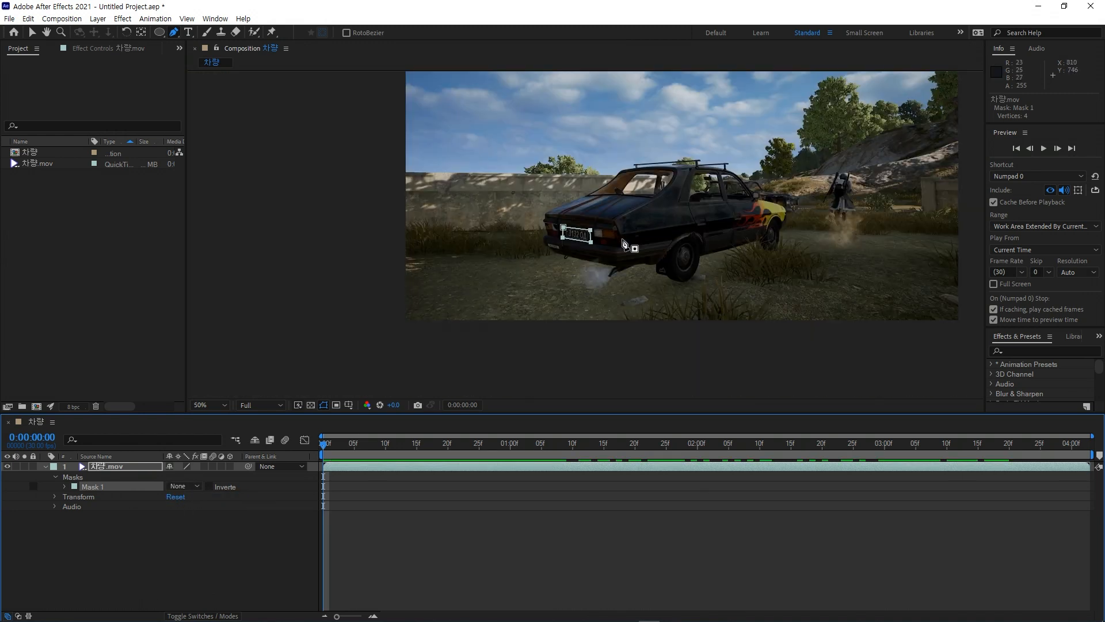
scroll(523, 242, "up", 5)
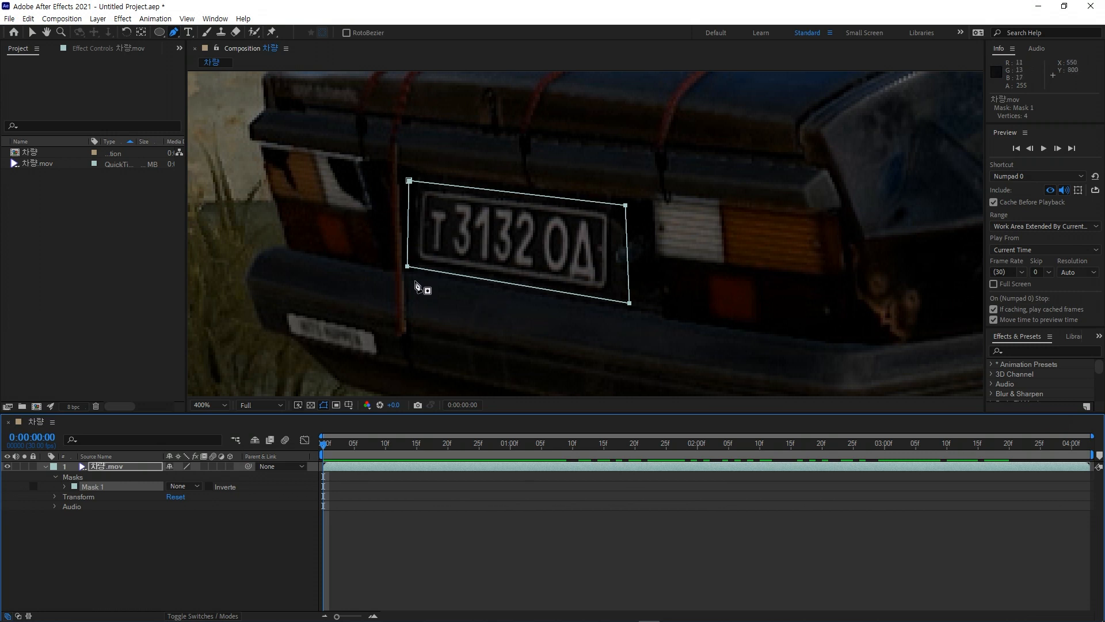
left_click(216, 19)
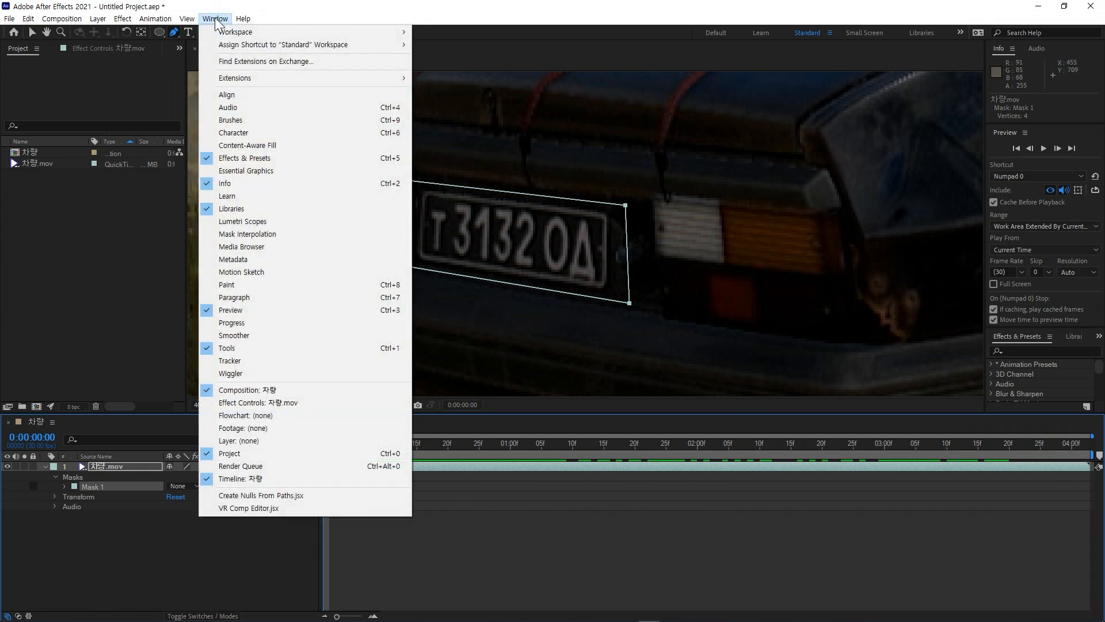
left_click(248, 360)
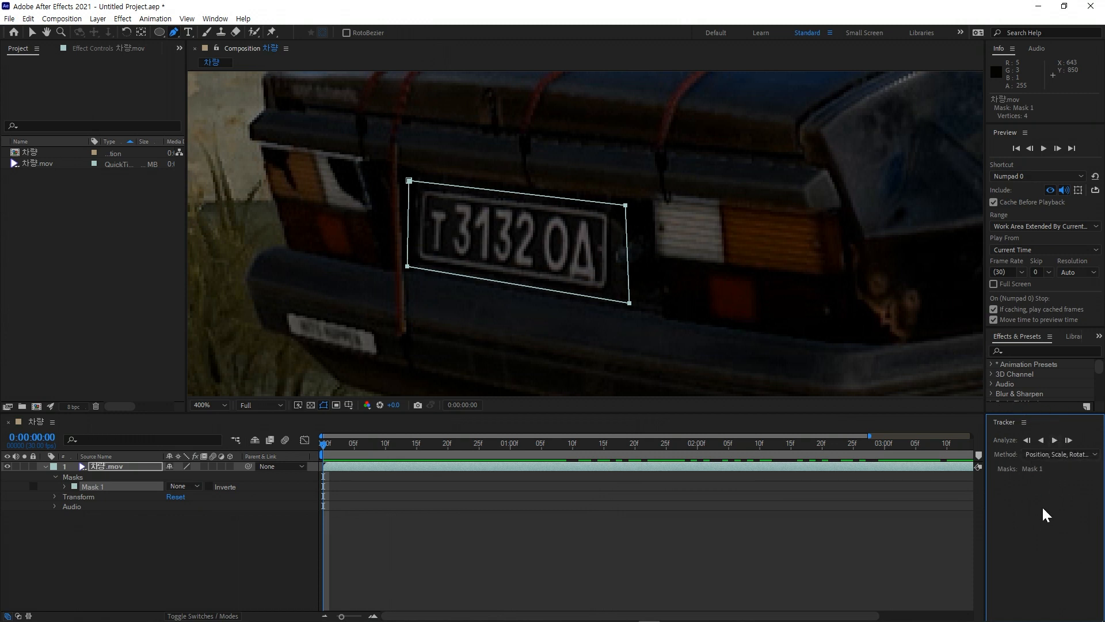
left_click(1037, 455)
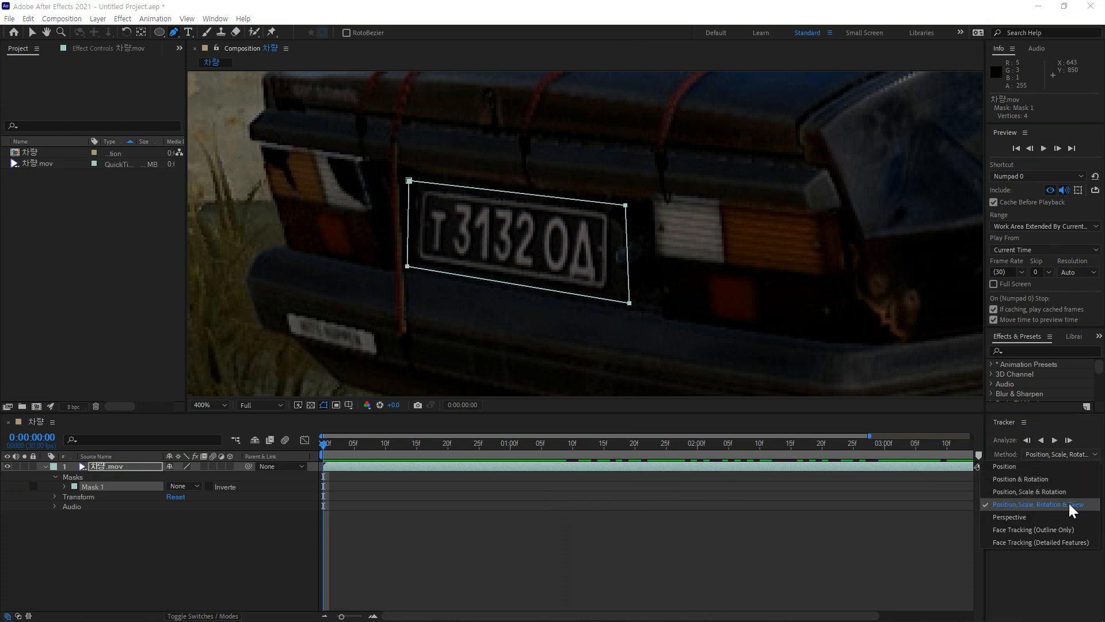
left_click(1008, 504)
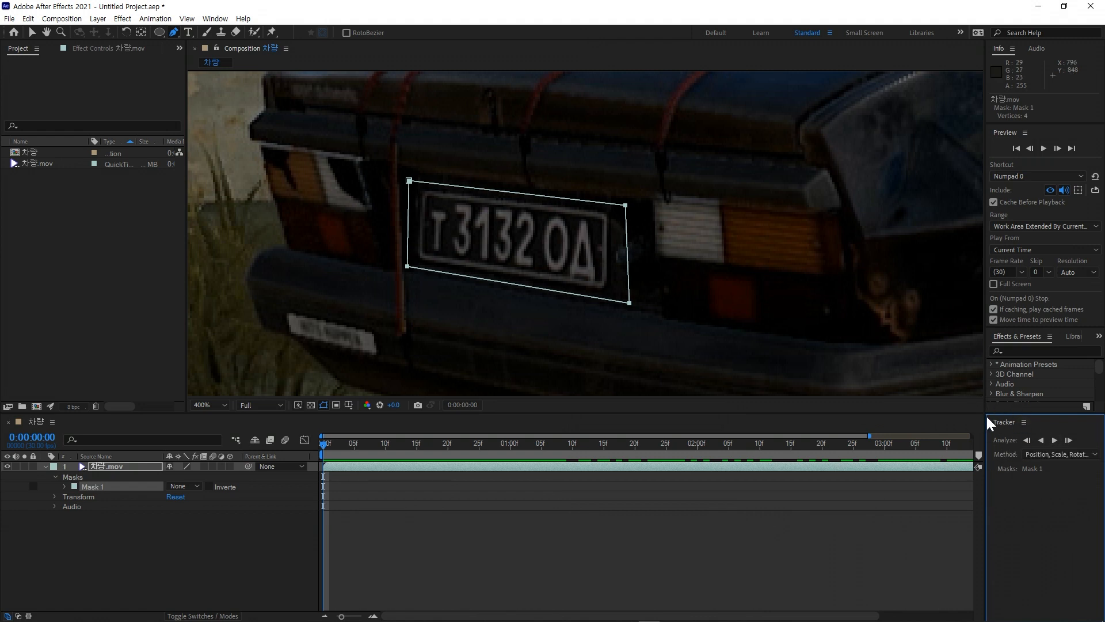
key("comma")
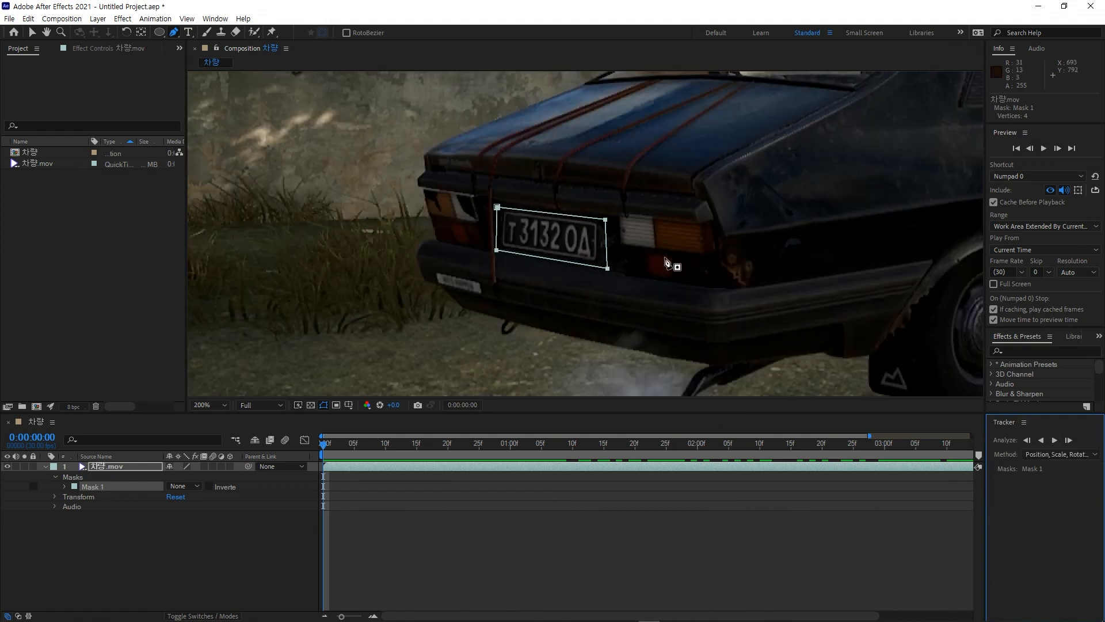
key("comma")
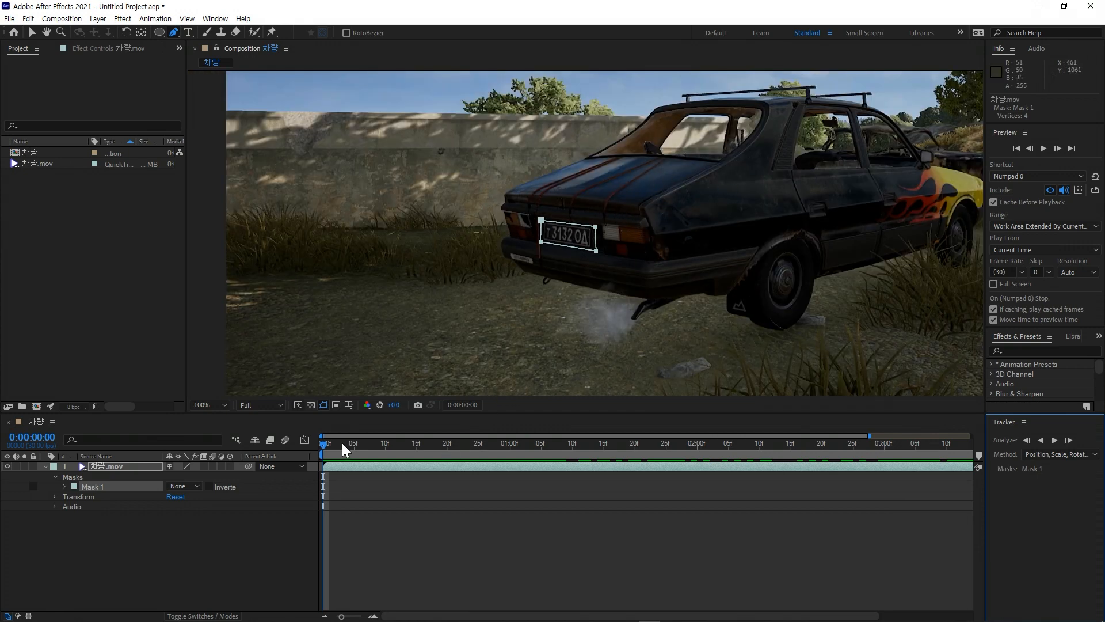
- Track the license plate mask forward through the clip from 0:00:00:00
left_click_drag(342, 443, 402, 444)
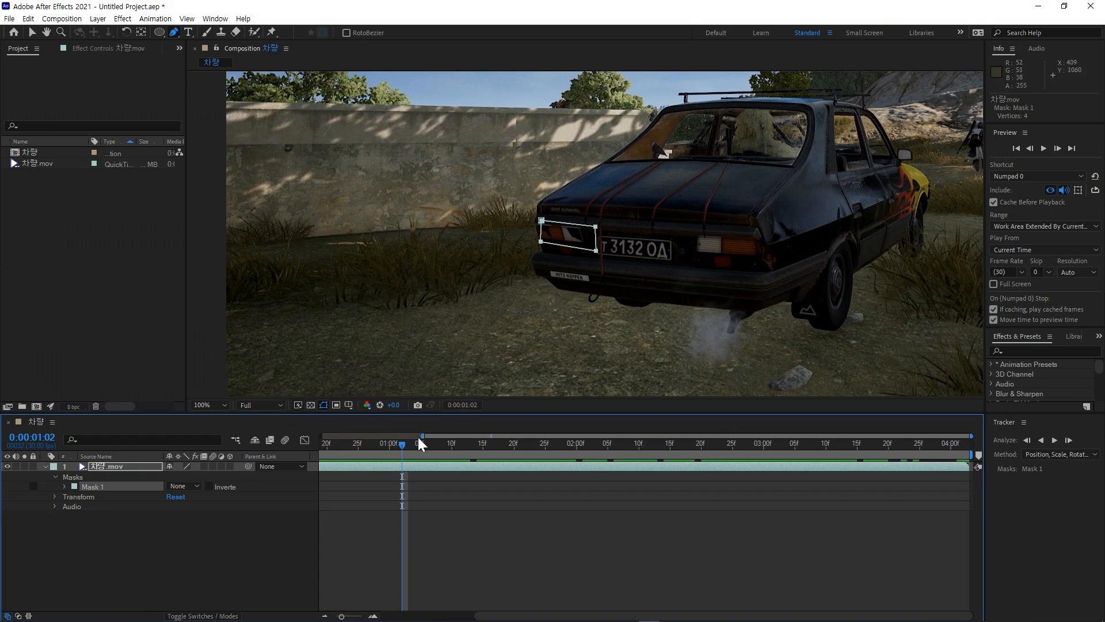
left_click_drag(418, 443, 312, 446)
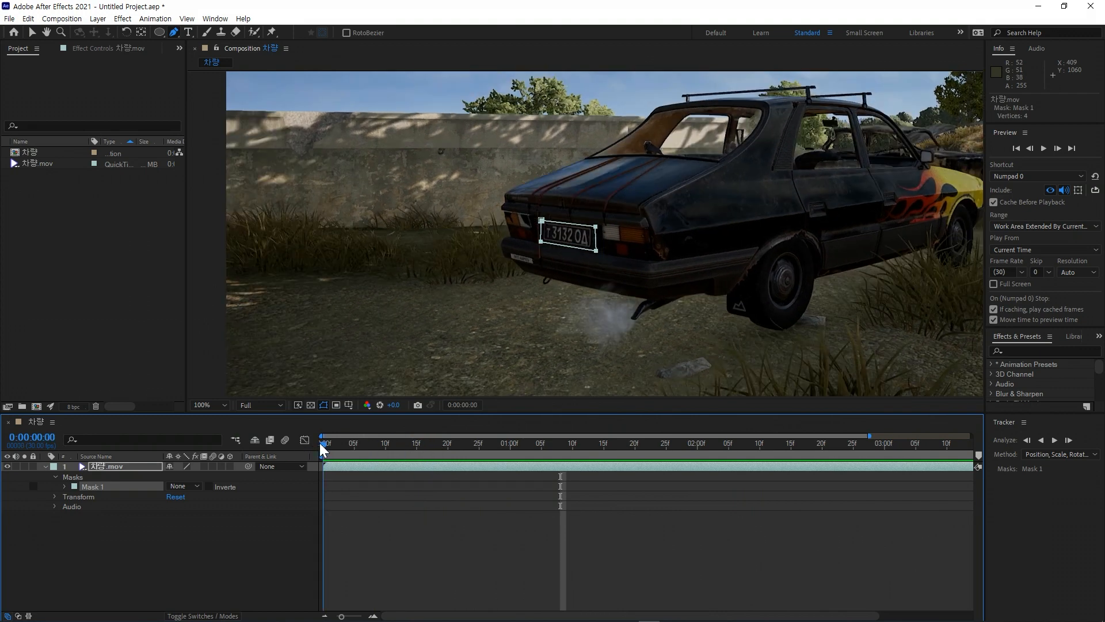
left_click(1053, 440)
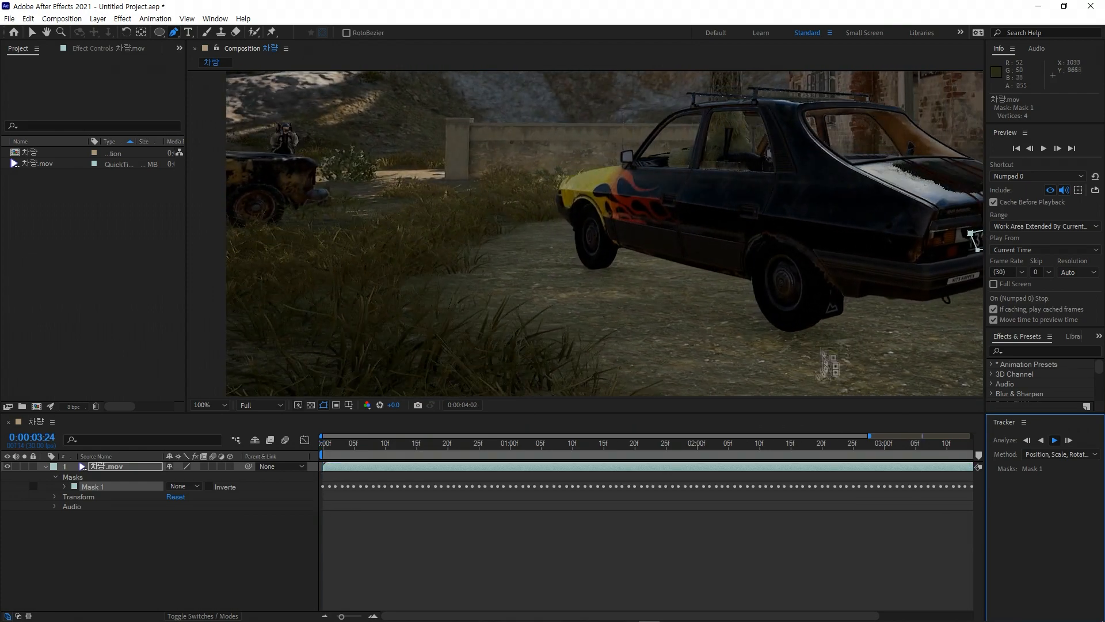
- Examine the tracked license plate mask near the clip's start and the Mask Path keyframes under Mask 1
left_click(330, 444)
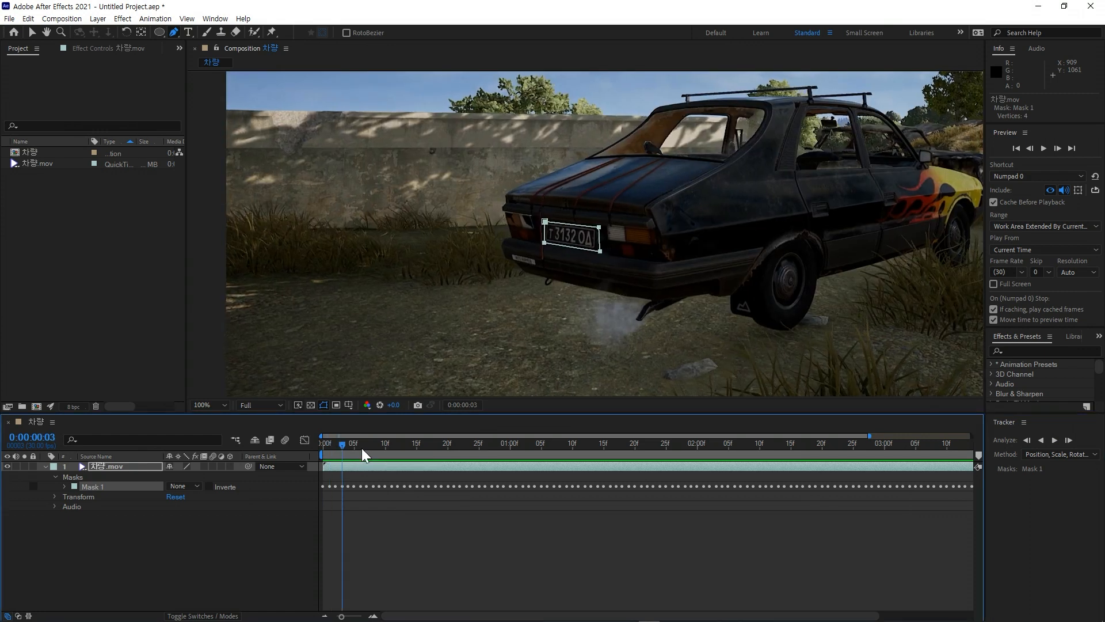
scroll(432, 316, "down", 1)
left_click_drag(512, 308, 443, 316)
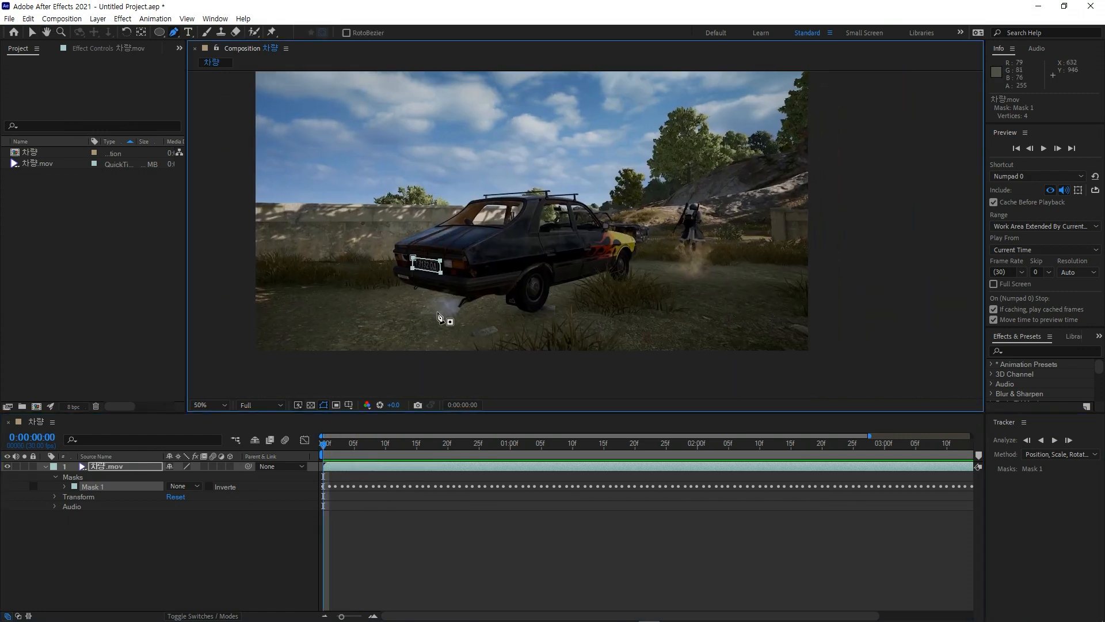
scroll(444, 316, "up", 1)
left_click_drag(325, 444, 248, 461)
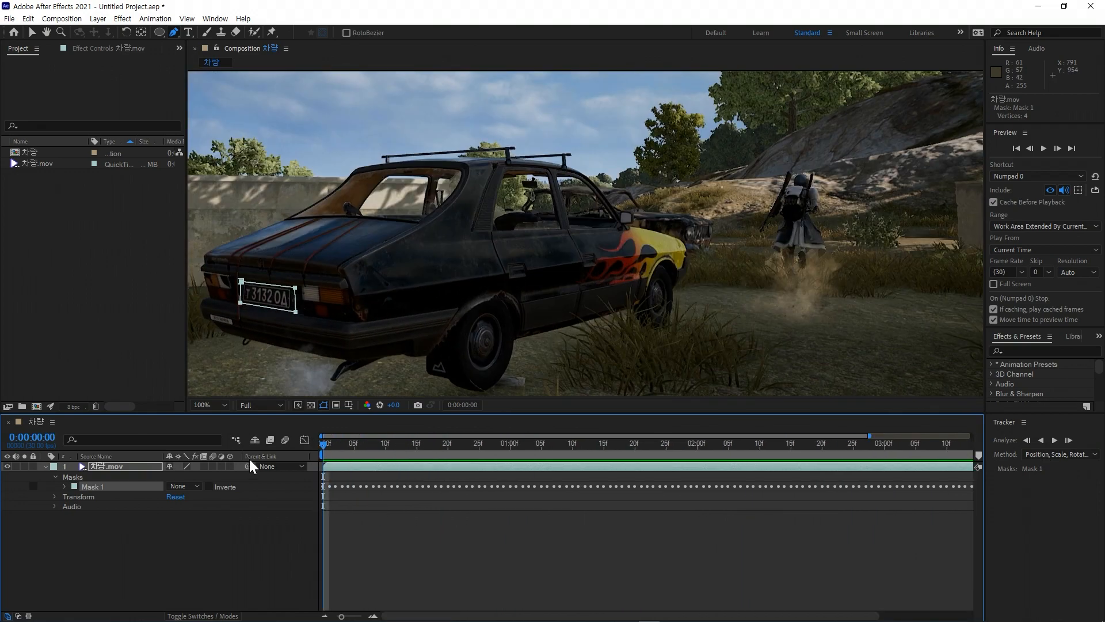
left_click(65, 486)
left_click(456, 556)
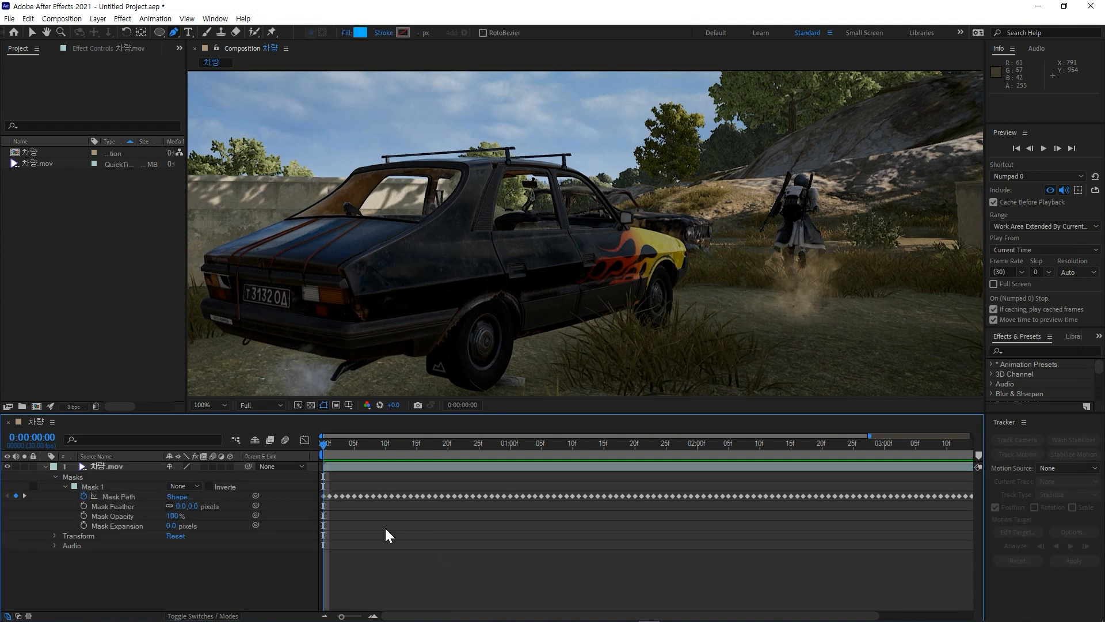
left_click_drag(447, 579, 782, 463)
left_click(752, 555)
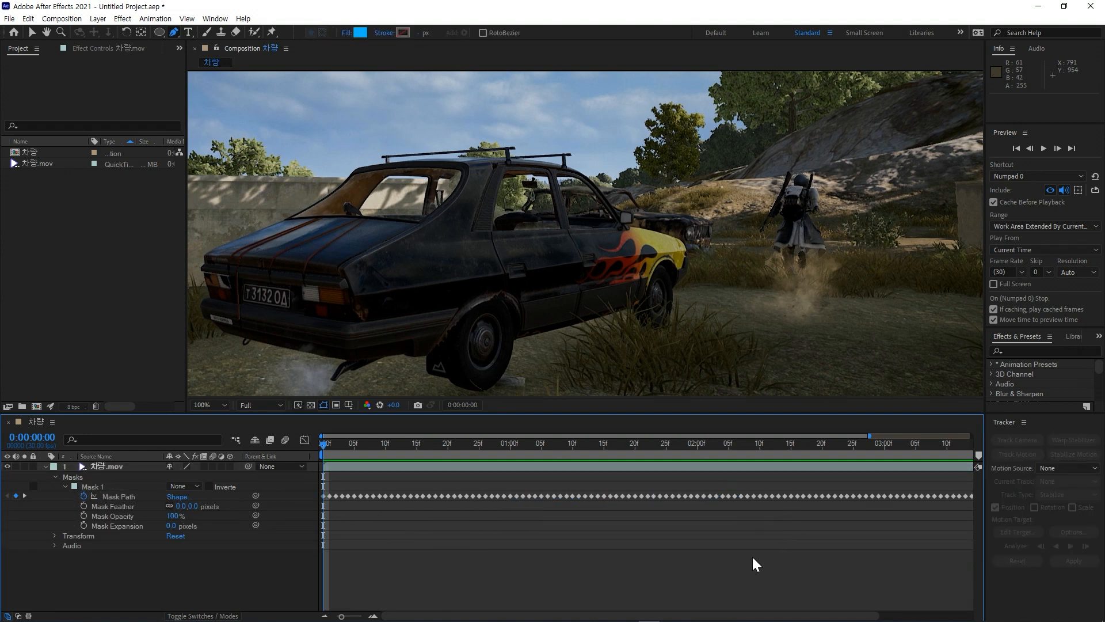
left_click(113, 496)
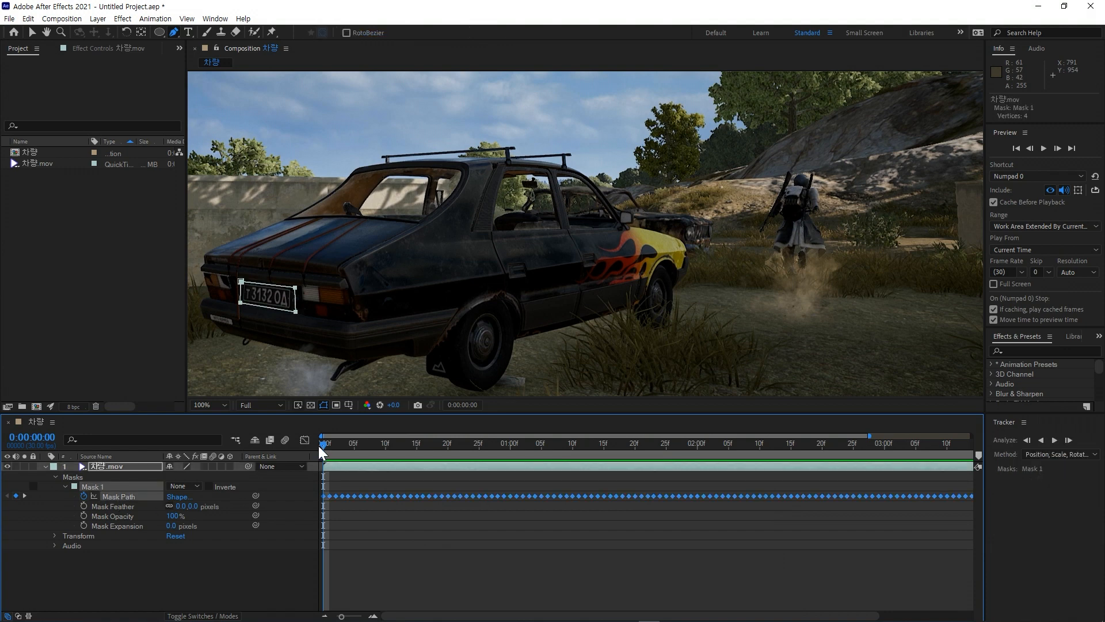
- Apply the Mosaic effect from the Stylize category to the 차량.mov layer
left_click(96, 468)
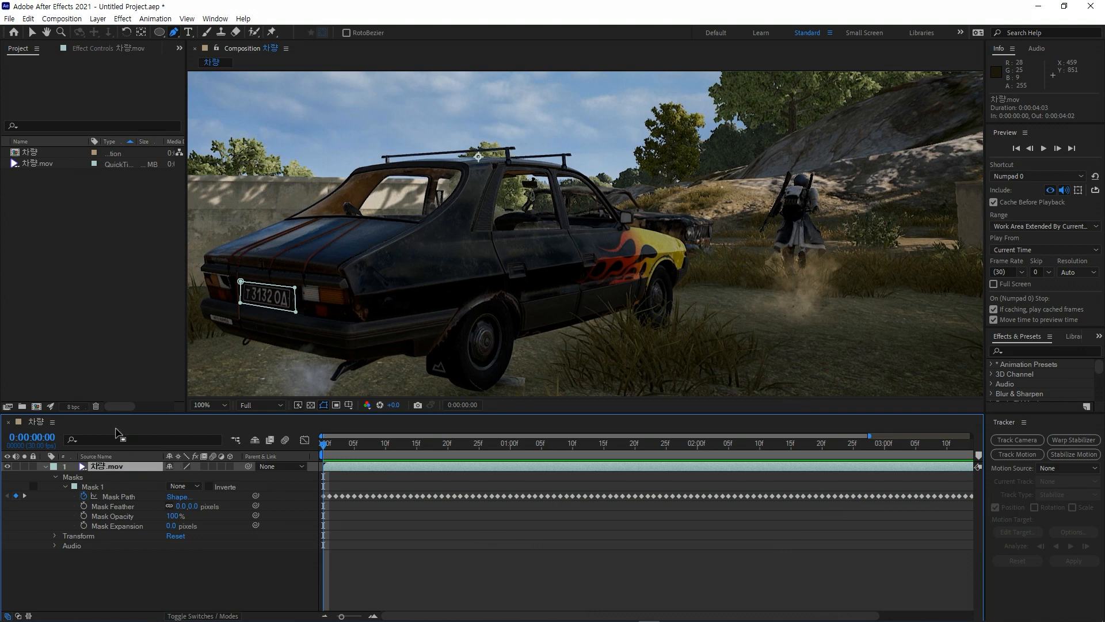
left_click(122, 18)
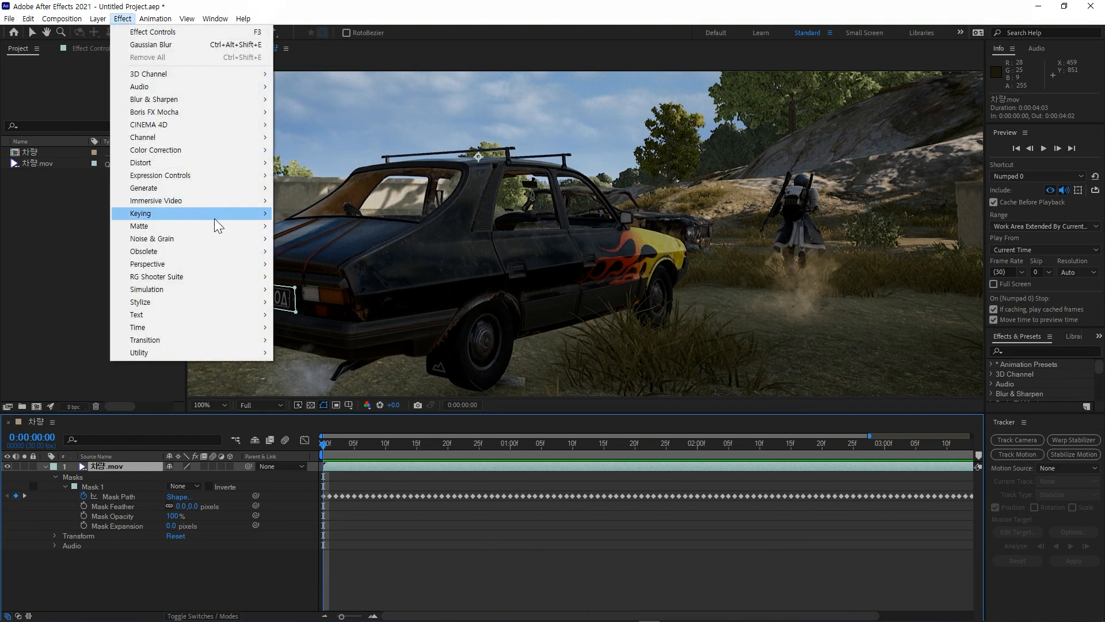
mouse_move(224, 299)
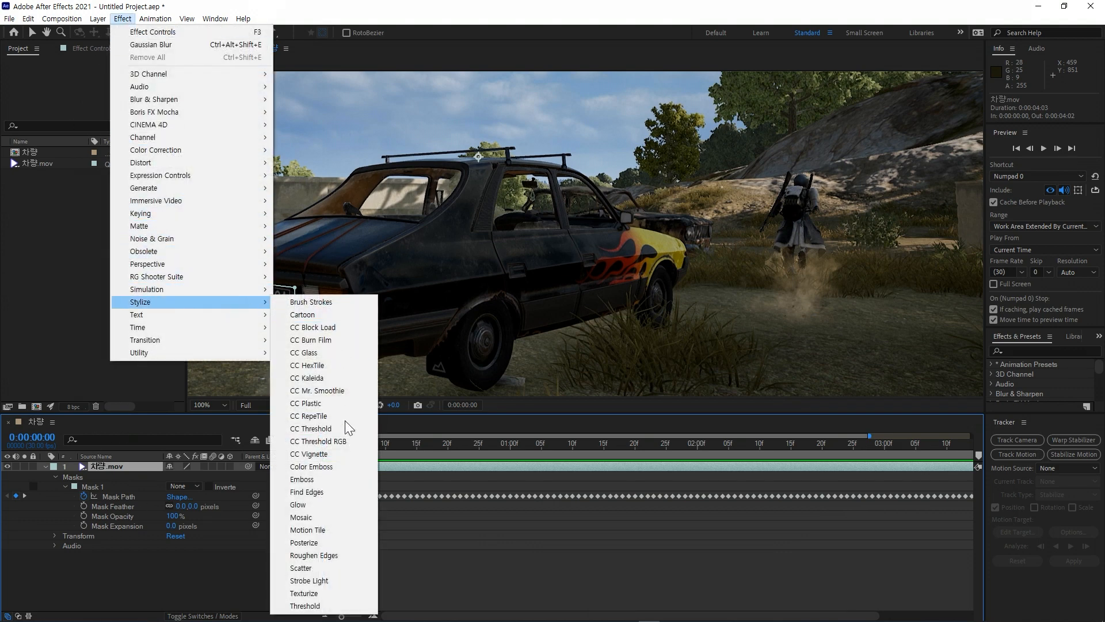
left_click(301, 517)
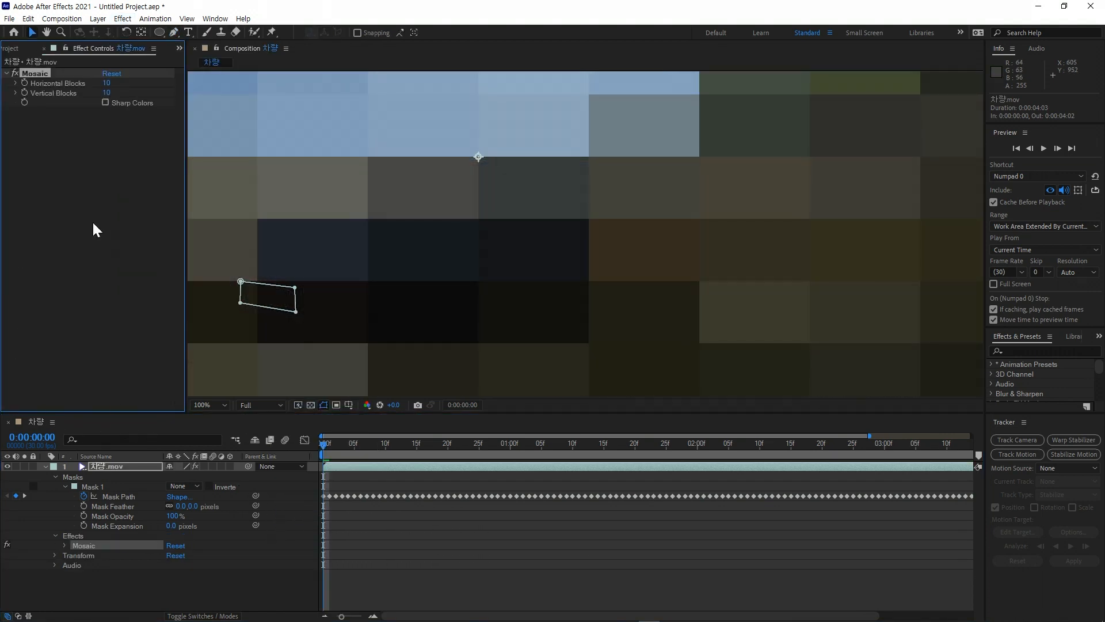
- Compare the whole frame with the Mosaic effect turned off and on
scroll(379, 247, "down", 1)
left_click_drag(454, 192, 454, 217)
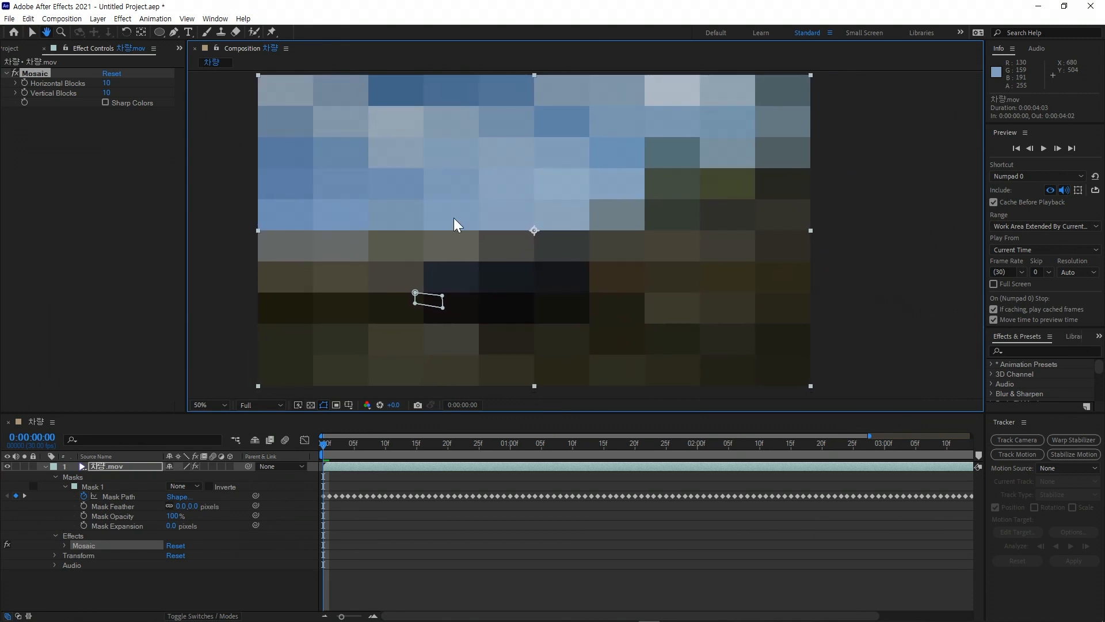
left_click(15, 73)
left_click(15, 72)
left_click(15, 72)
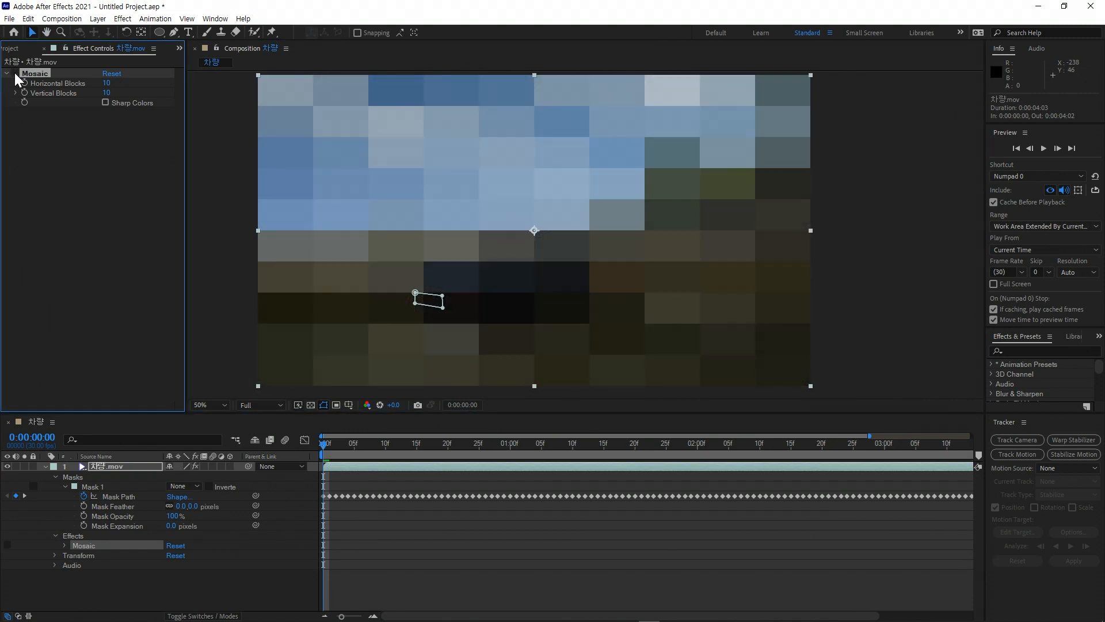
left_click(15, 73)
- Add a mask reference in the Mosaic effect's Compositing Options on the 차량.mov layer and assign it to Mask 1
left_click(107, 466)
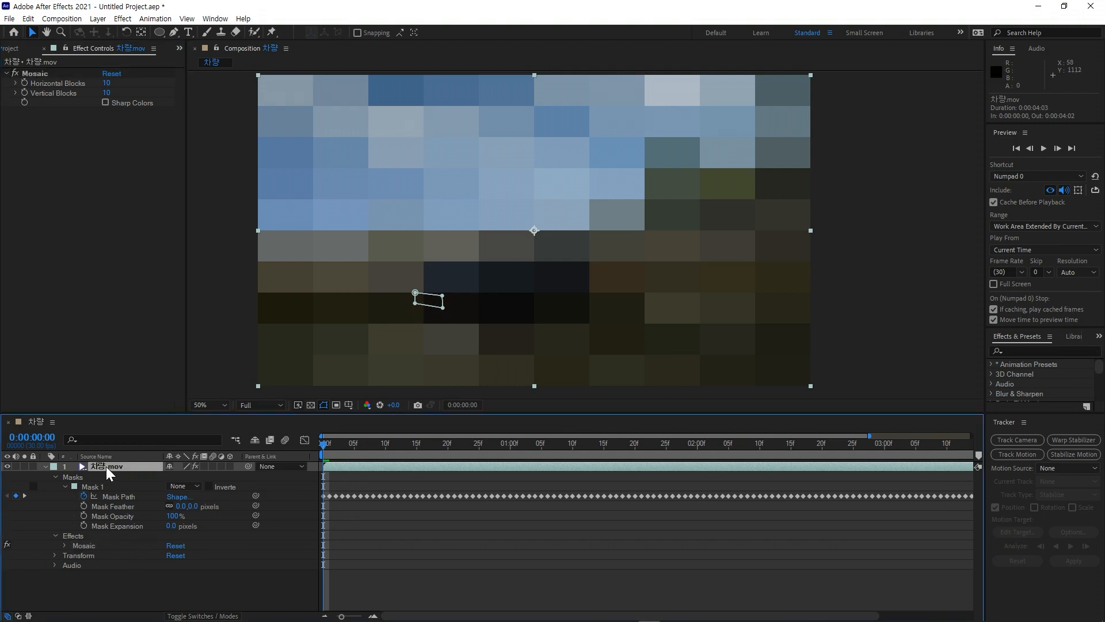
left_click(71, 537)
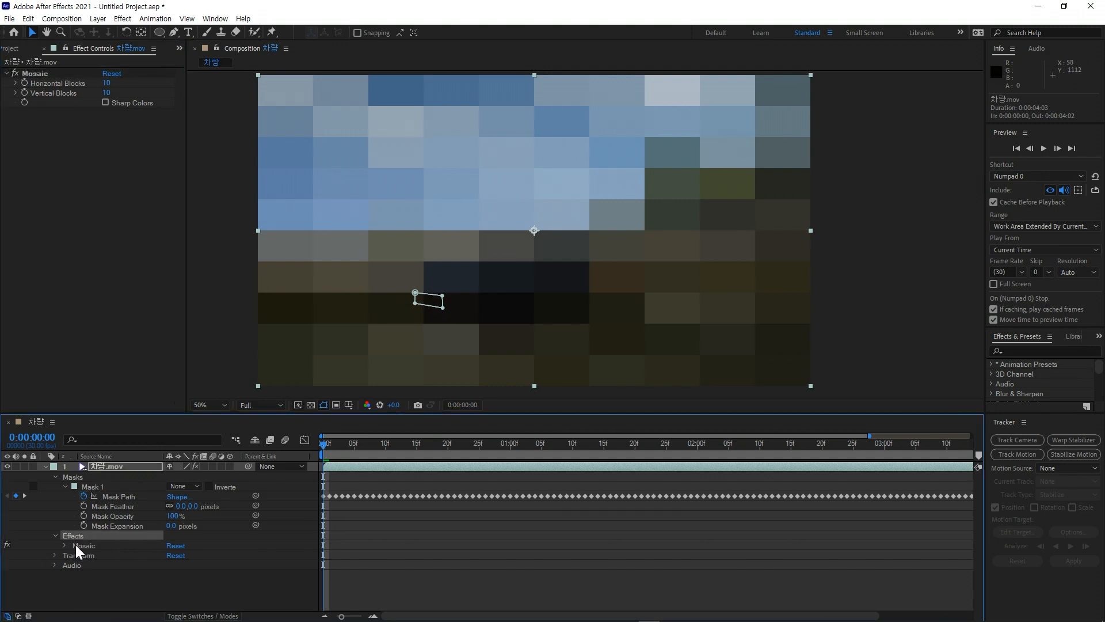
left_click(80, 545)
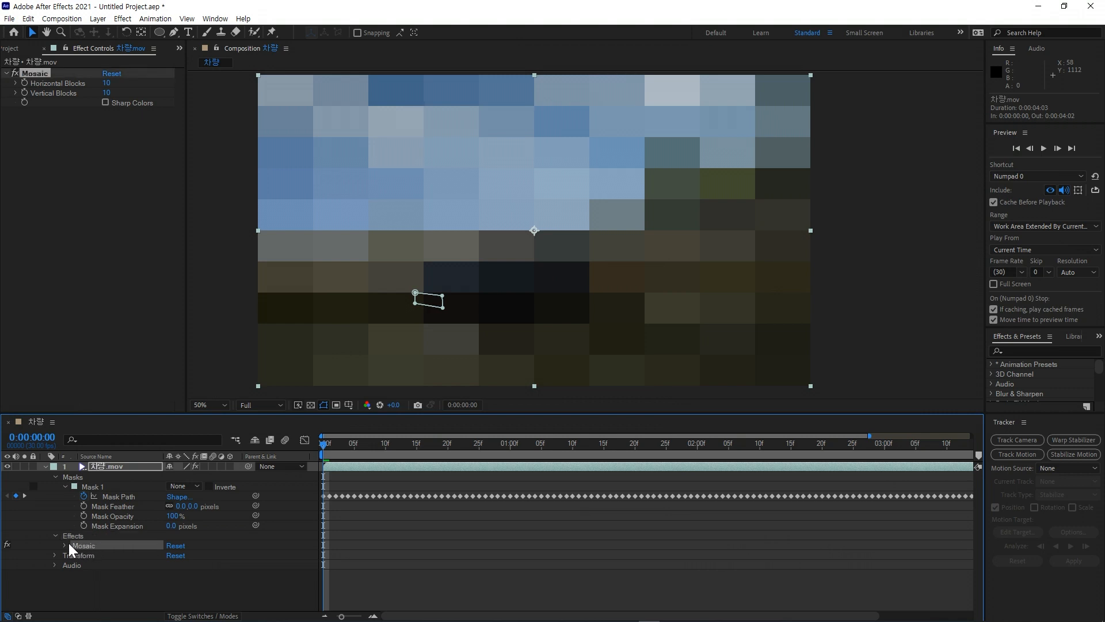
left_click(65, 545)
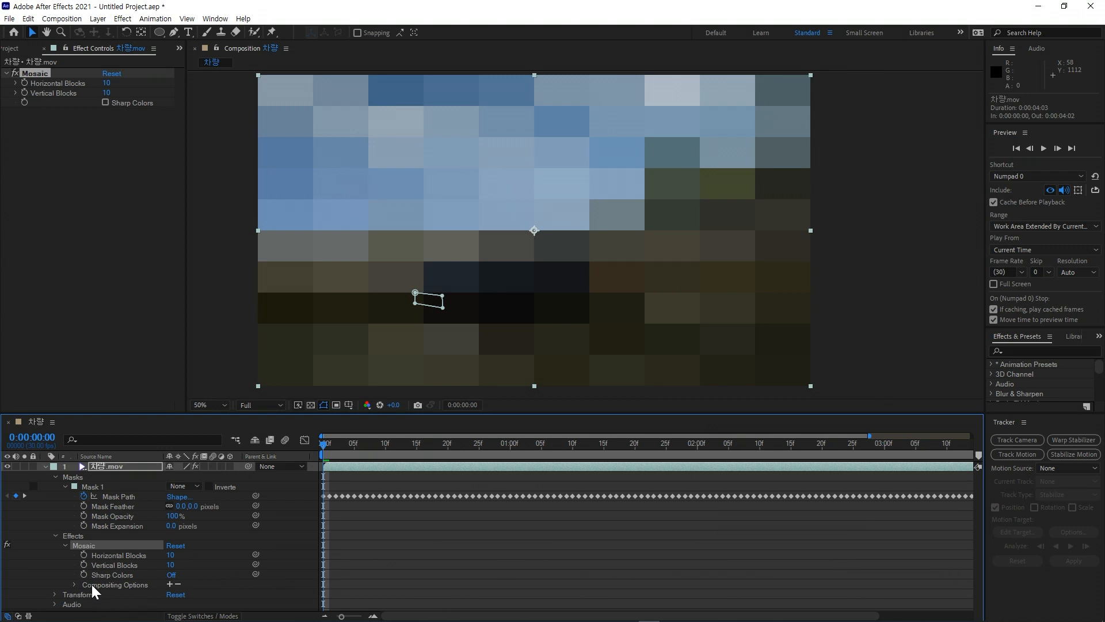
left_click(116, 583)
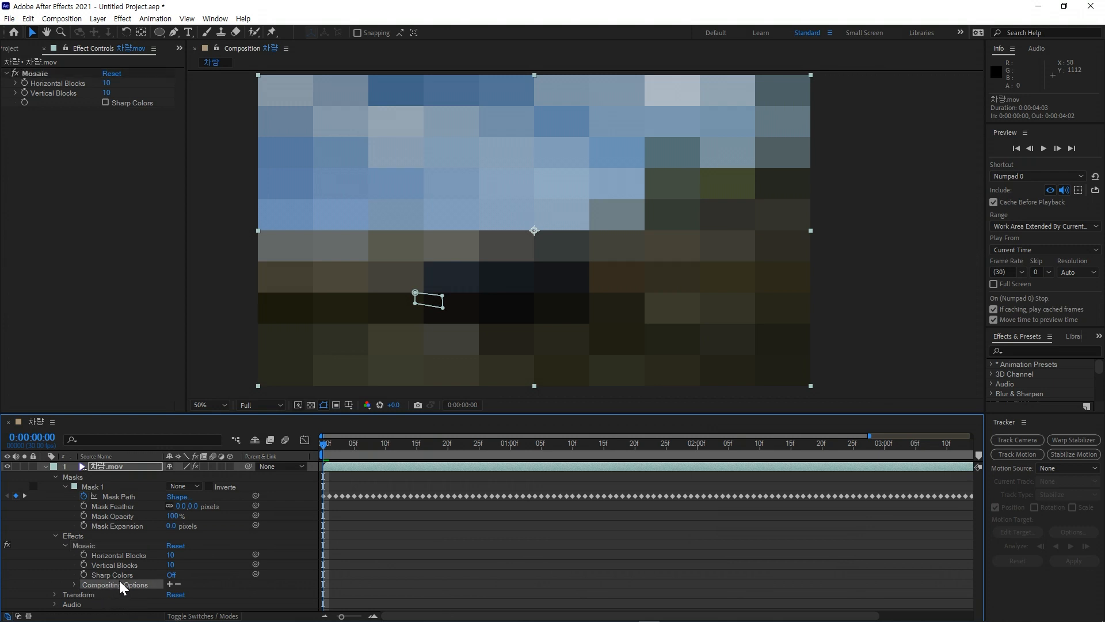
left_click(169, 584)
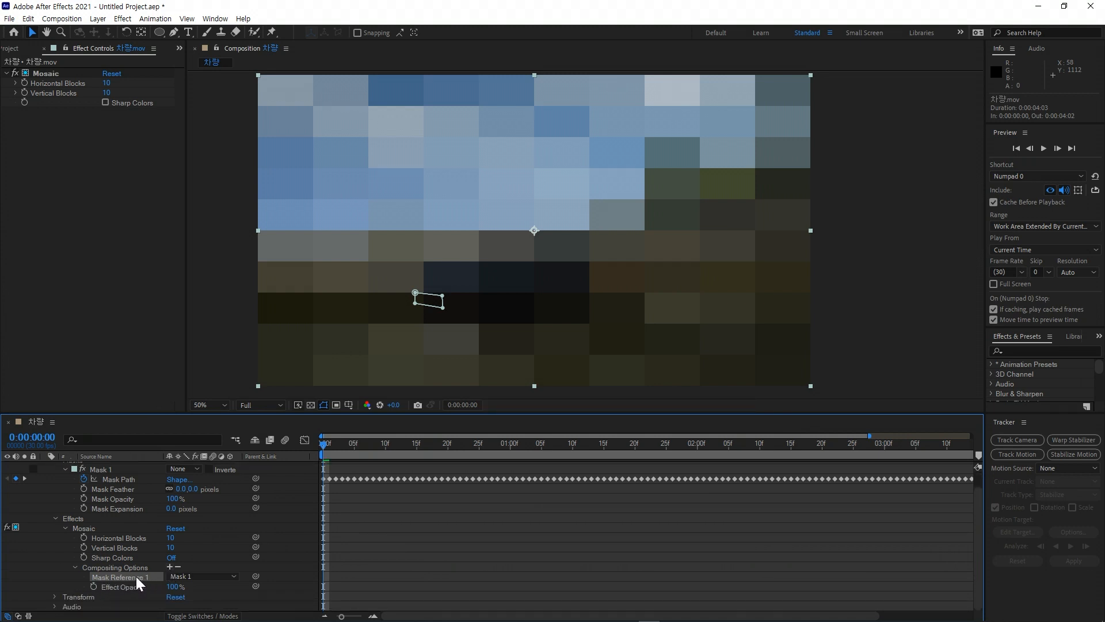
left_click(205, 576)
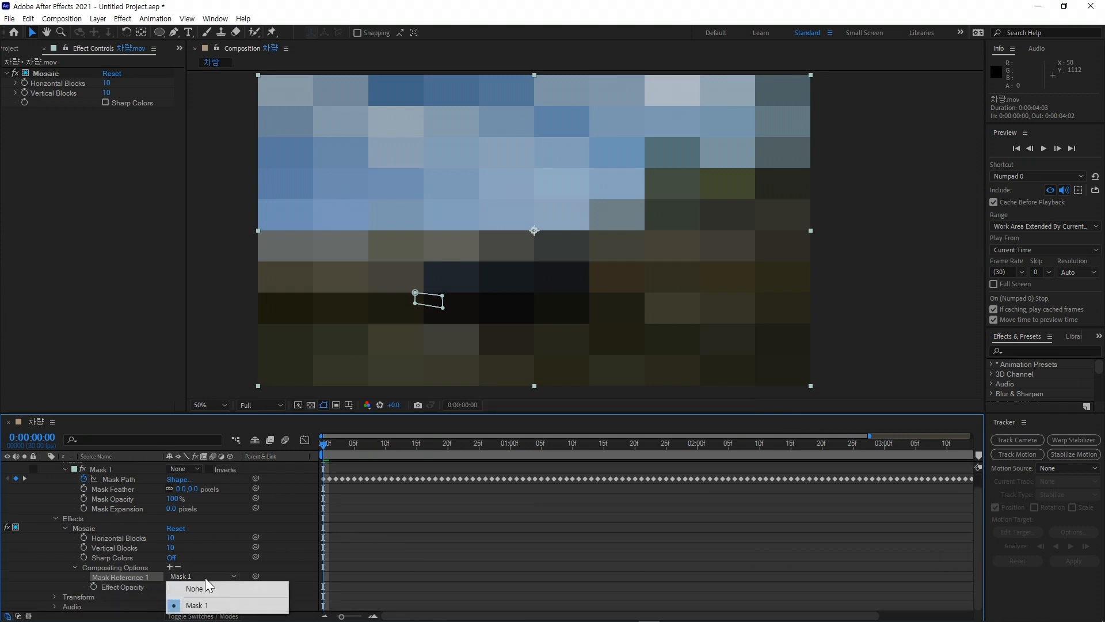
left_click(218, 607)
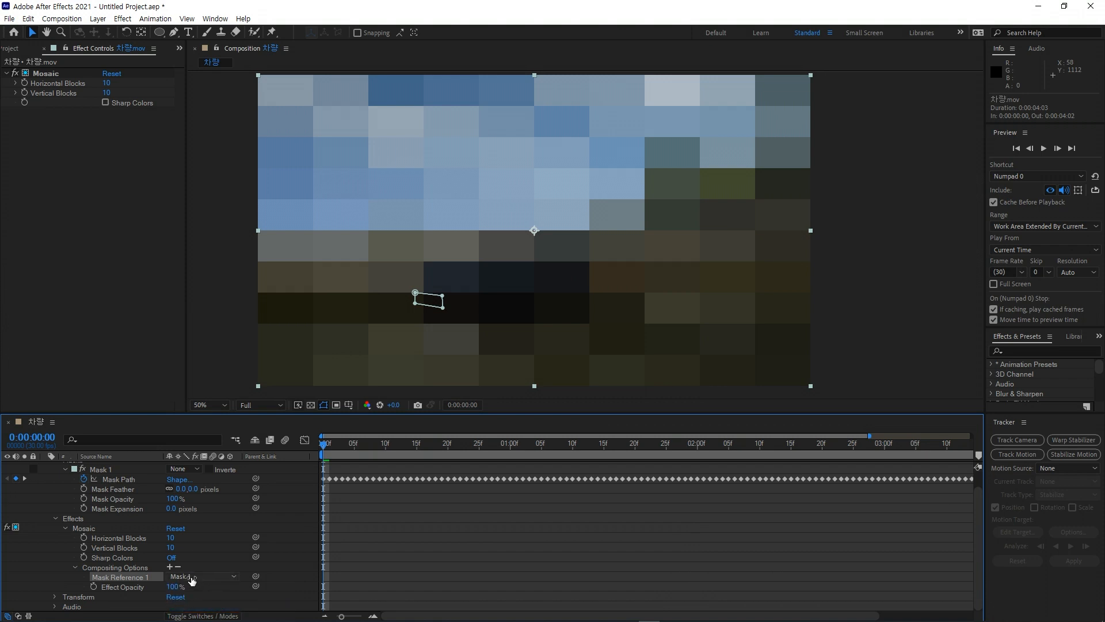
left_click(196, 576)
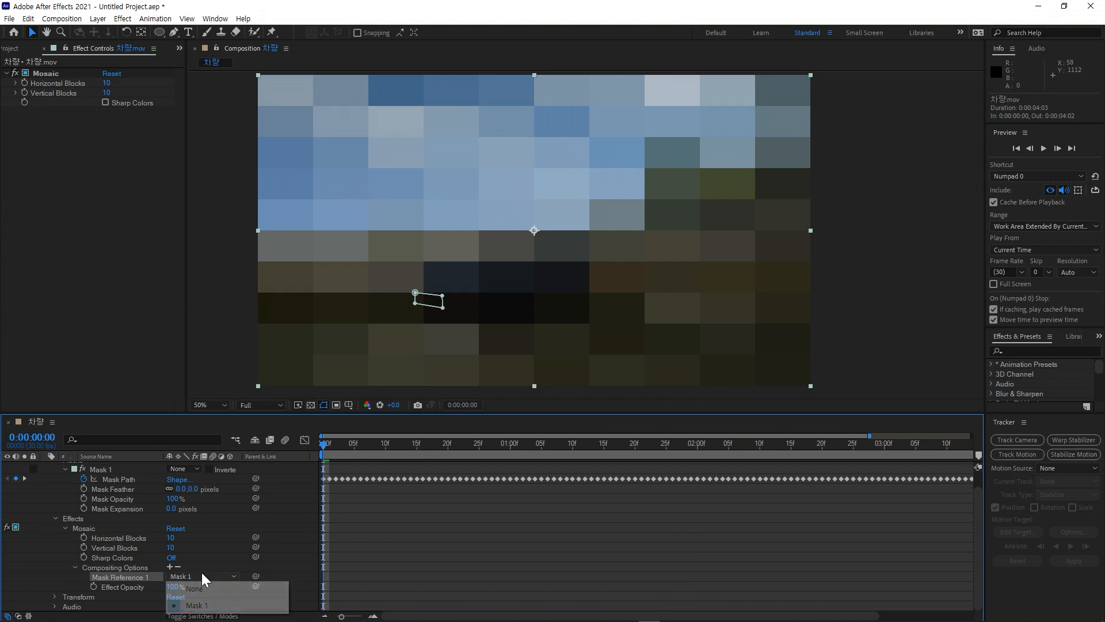
left_click(222, 603)
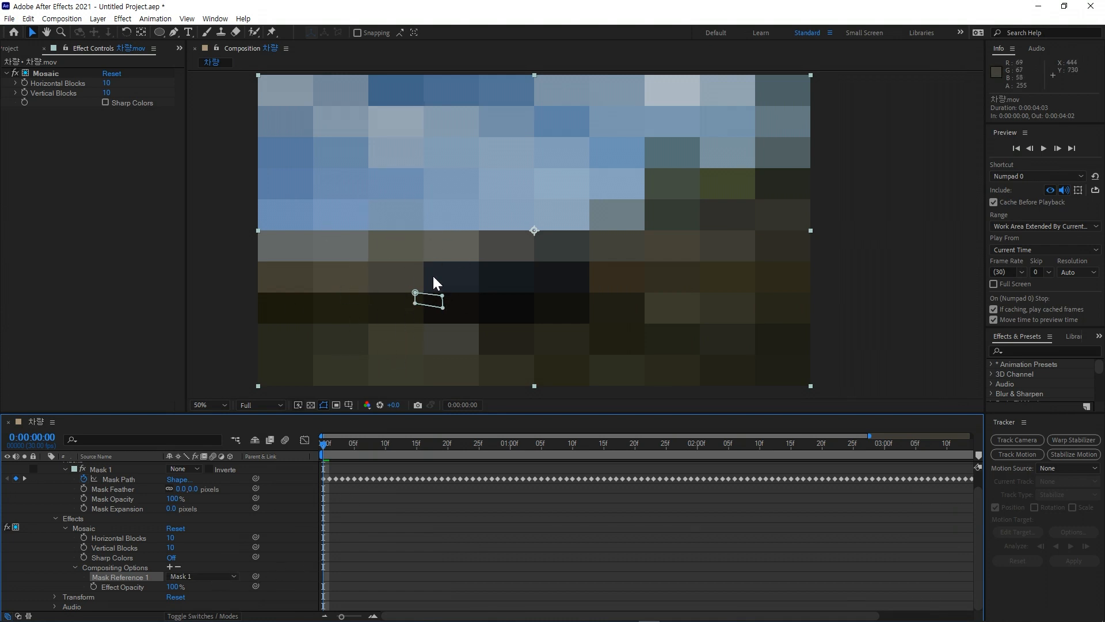
- Set the mode of Mask 1 on the 차량.mov layer to Add
scroll(212, 540, "up", 1)
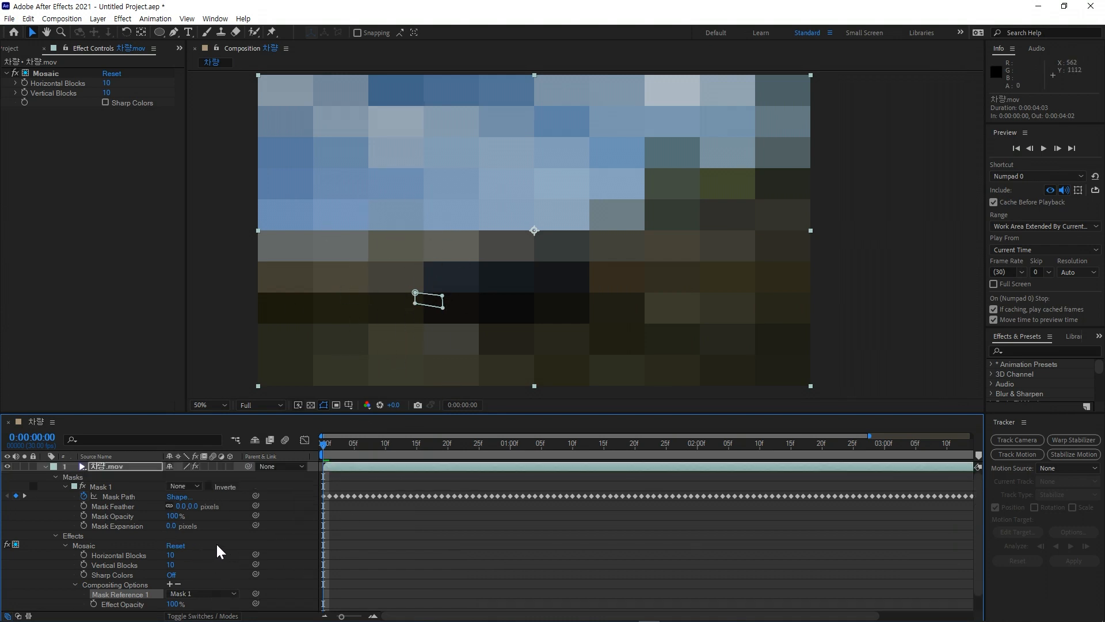
left_click(98, 485)
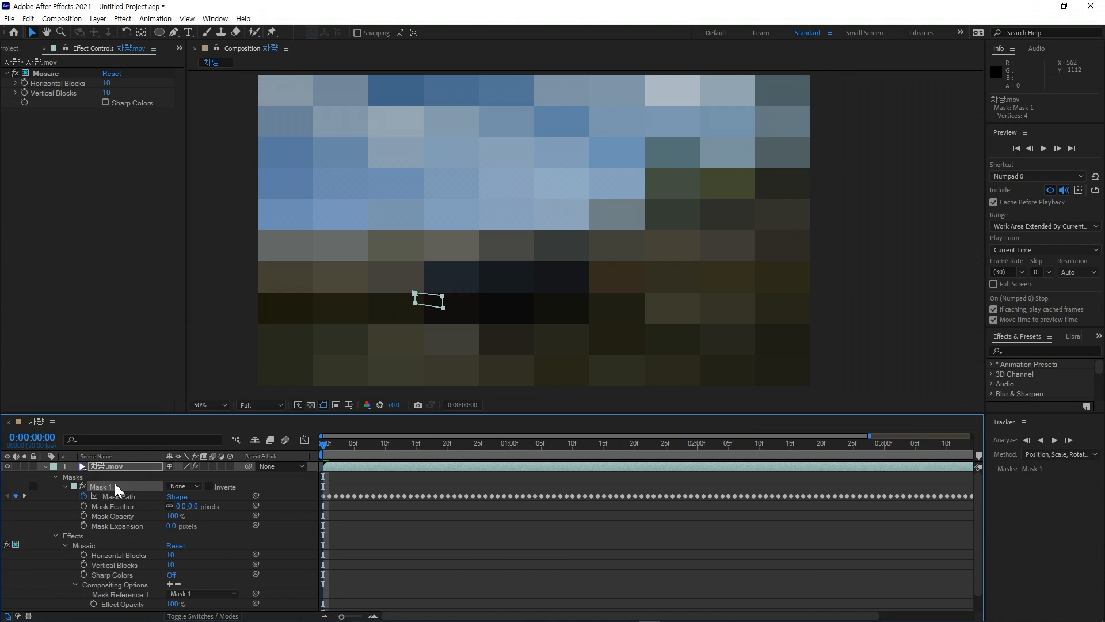
left_click(181, 485)
left_click(178, 509)
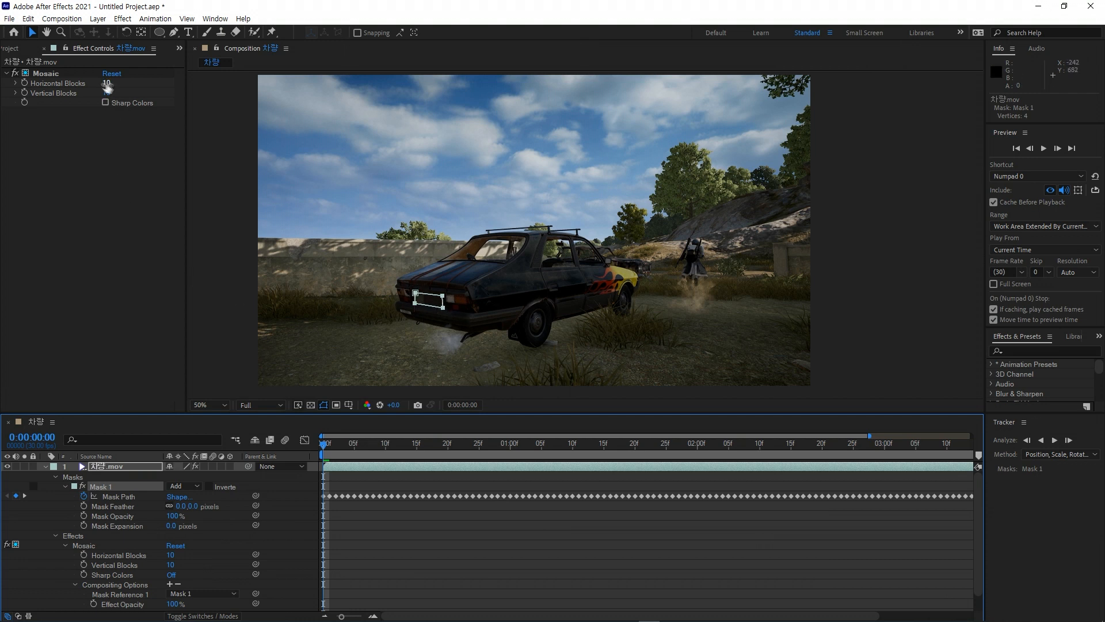
- Set the Mosaic effect's Horizontal Blocks and Vertical Blocks to 100
left_click_drag(107, 84, 108, 83)
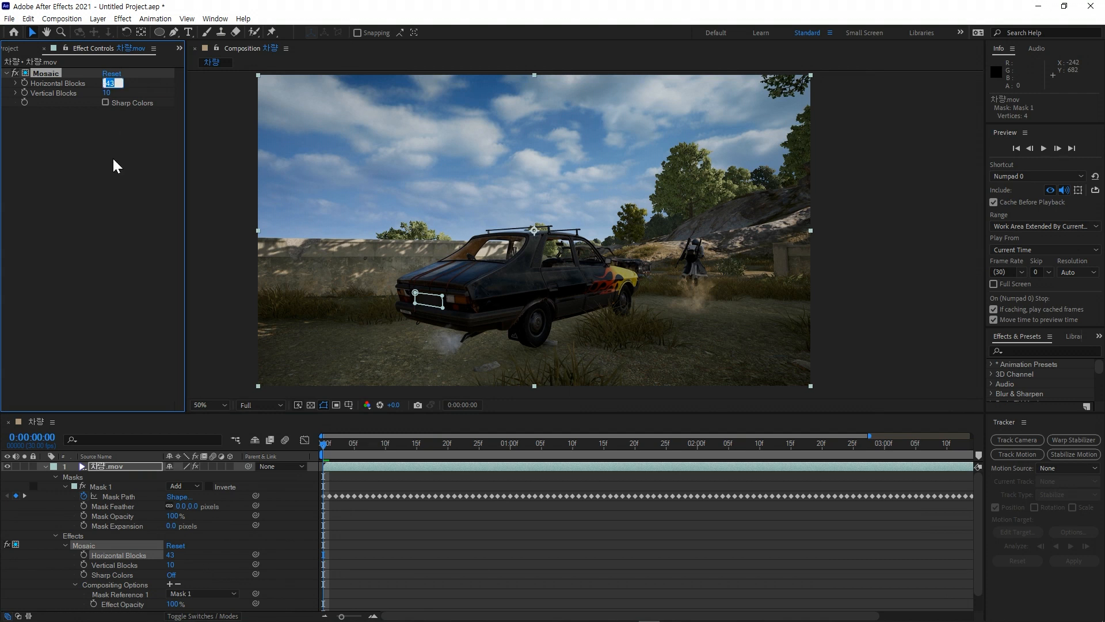
type("100")
key("Tab")
key("Return")
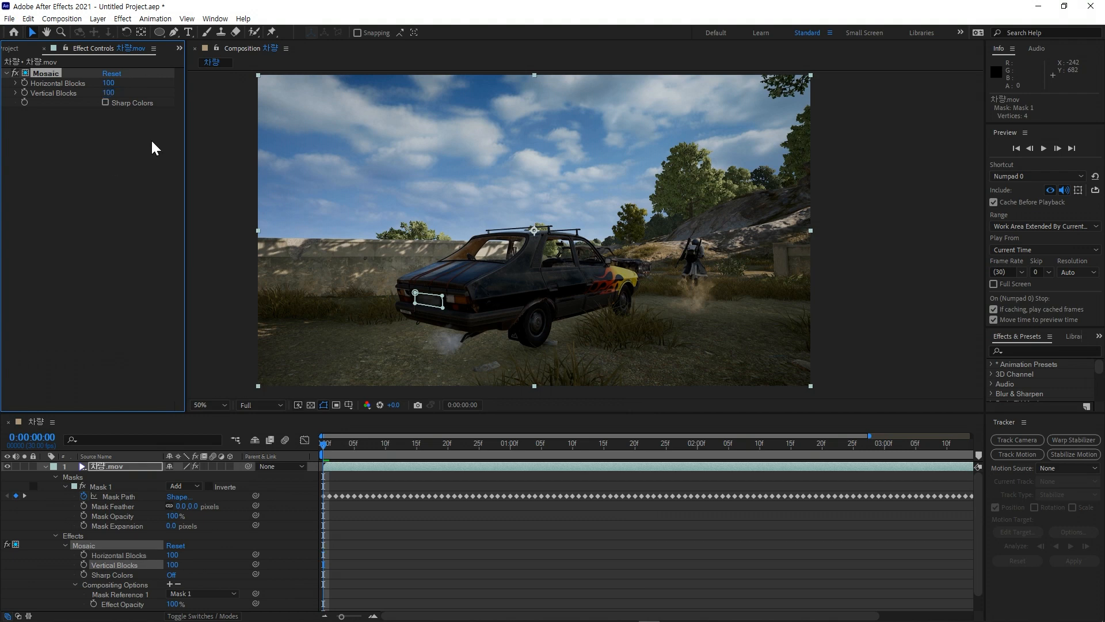
left_click(117, 207)
- Inspect the mosaic over the license plate up close and play back the clip to check how it follows the plate
scroll(384, 322, "up", 1)
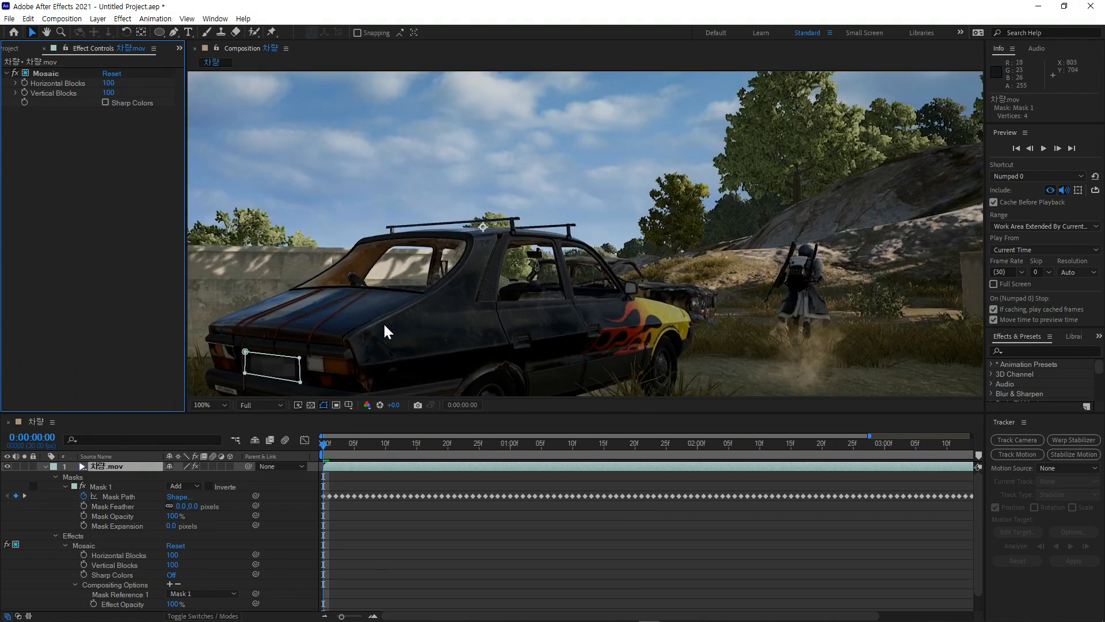
left_click_drag(321, 336, 525, 217)
key("period")
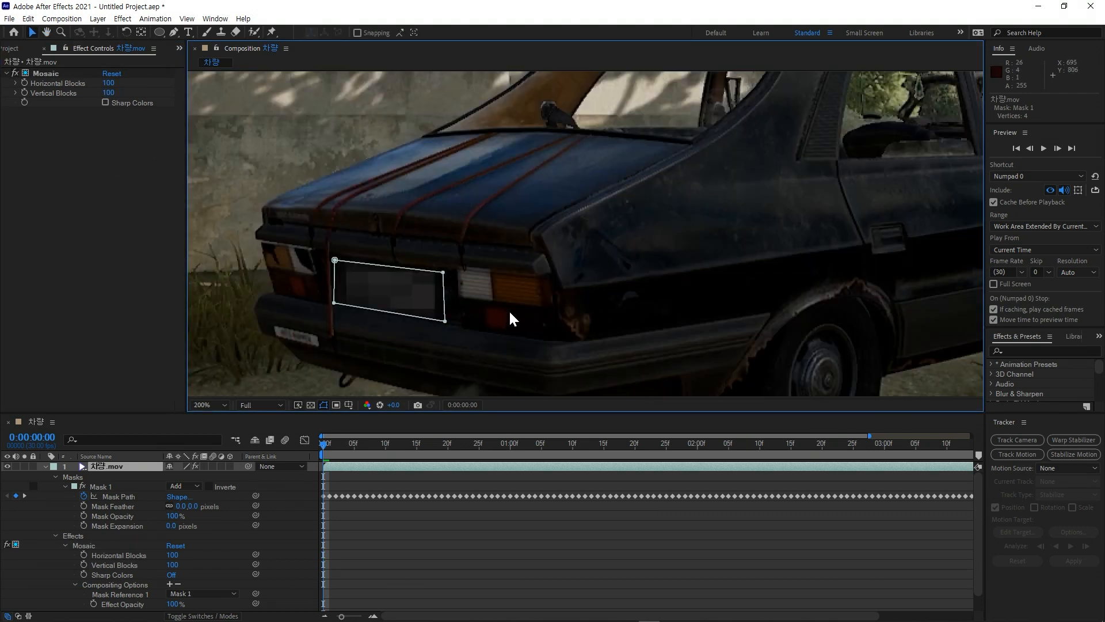
key("comma")
left_click_drag(492, 272, 380, 282)
key("v")
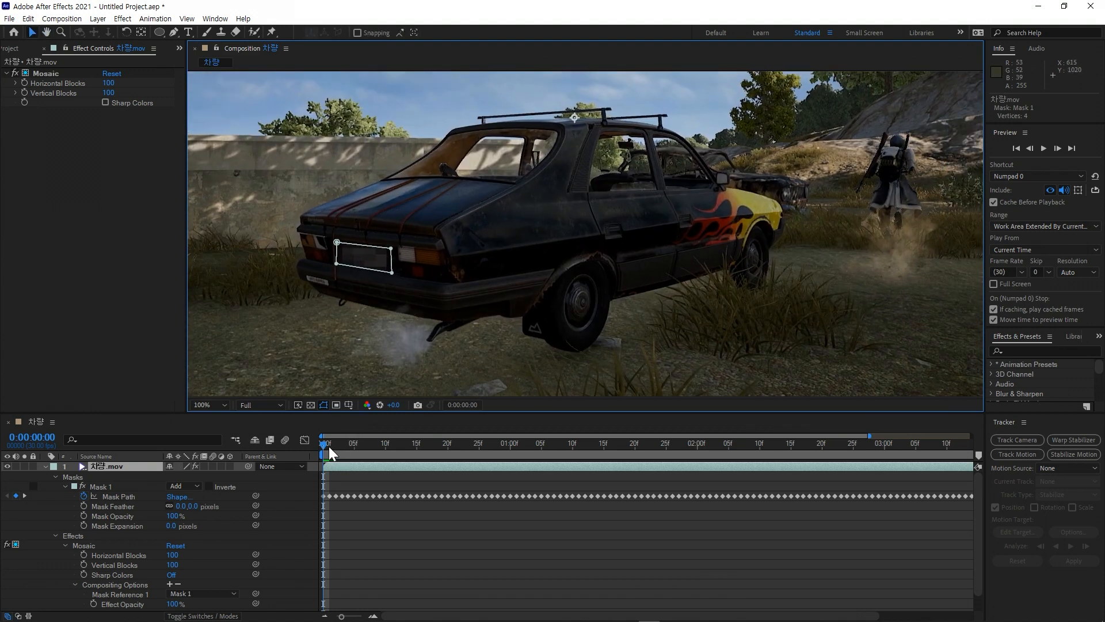
left_click_drag(361, 447, 380, 463)
key("space")
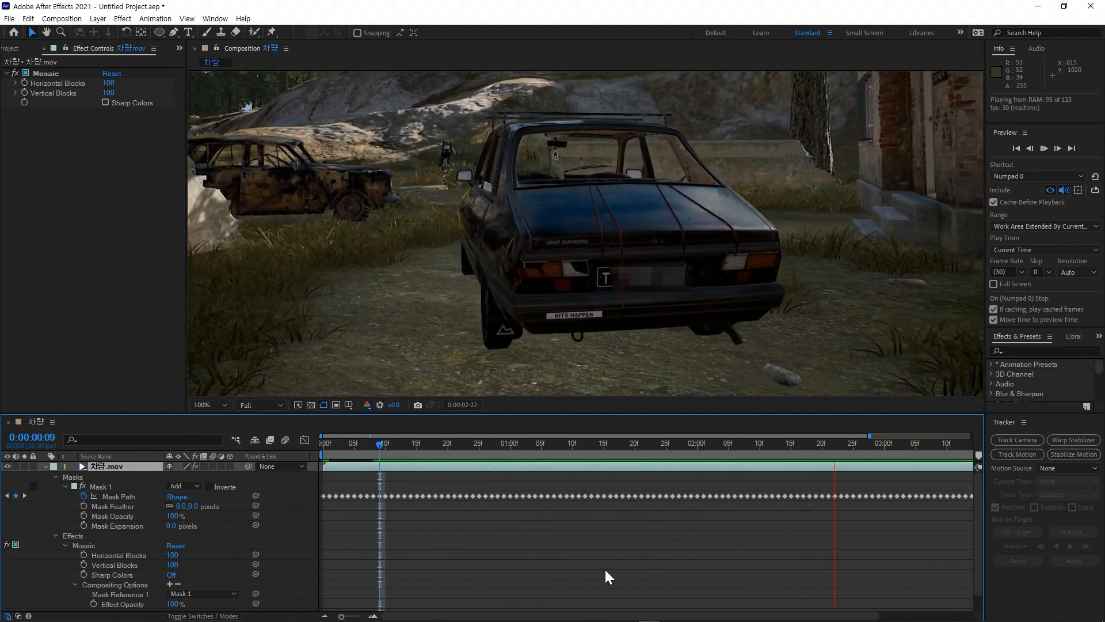
key("space")
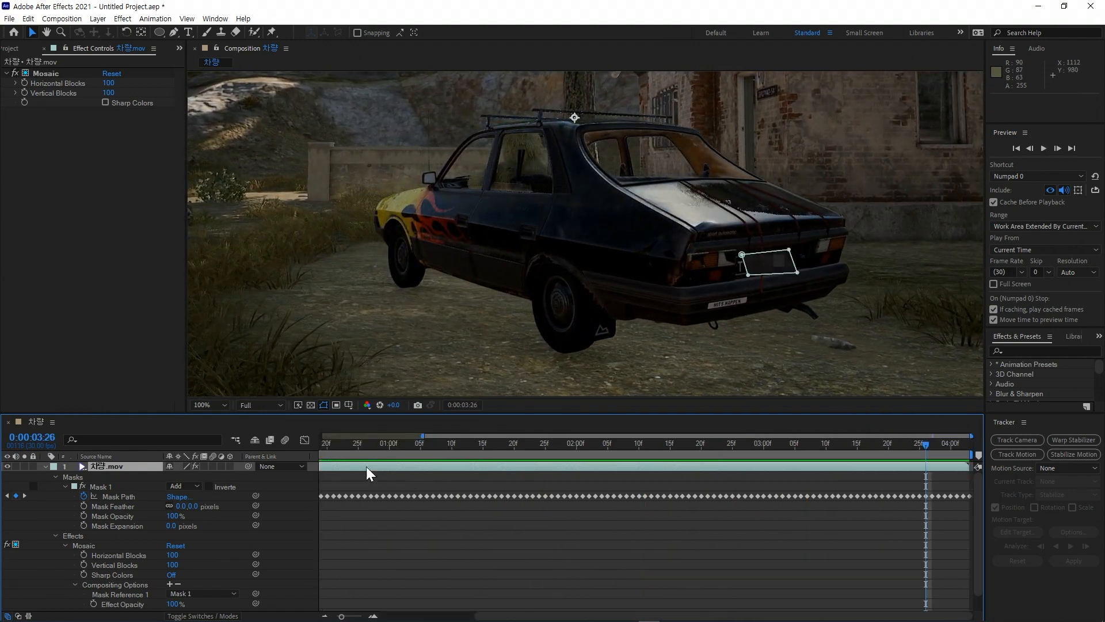
- Play back and scrub through the clip to check how Mask 1 and its mosaic follow the license plate
left_click(346, 444)
key("space")
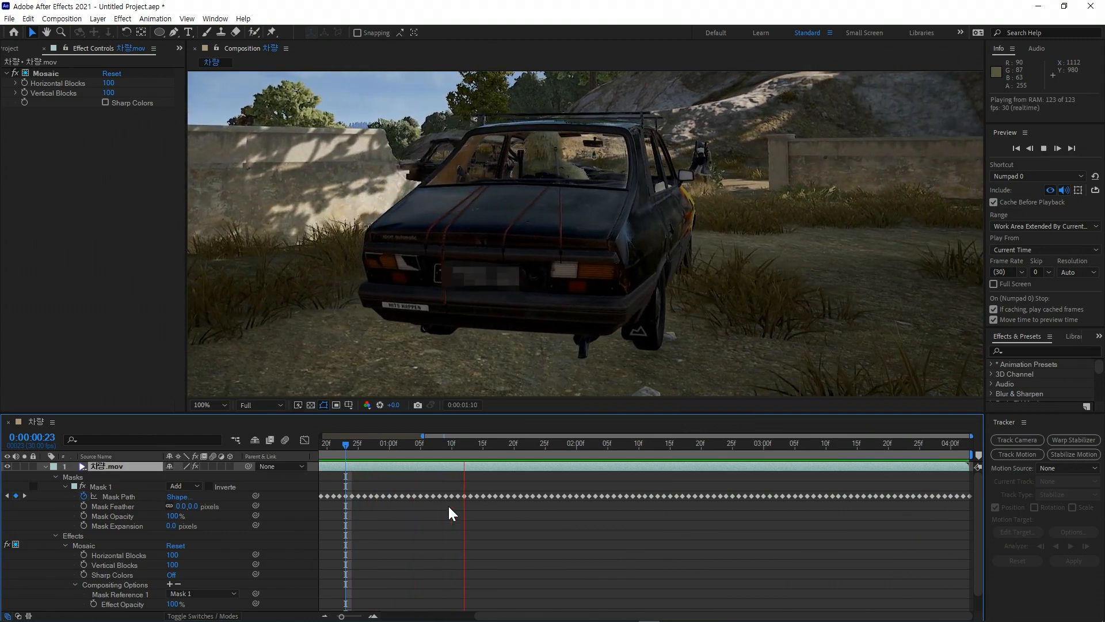
key("space")
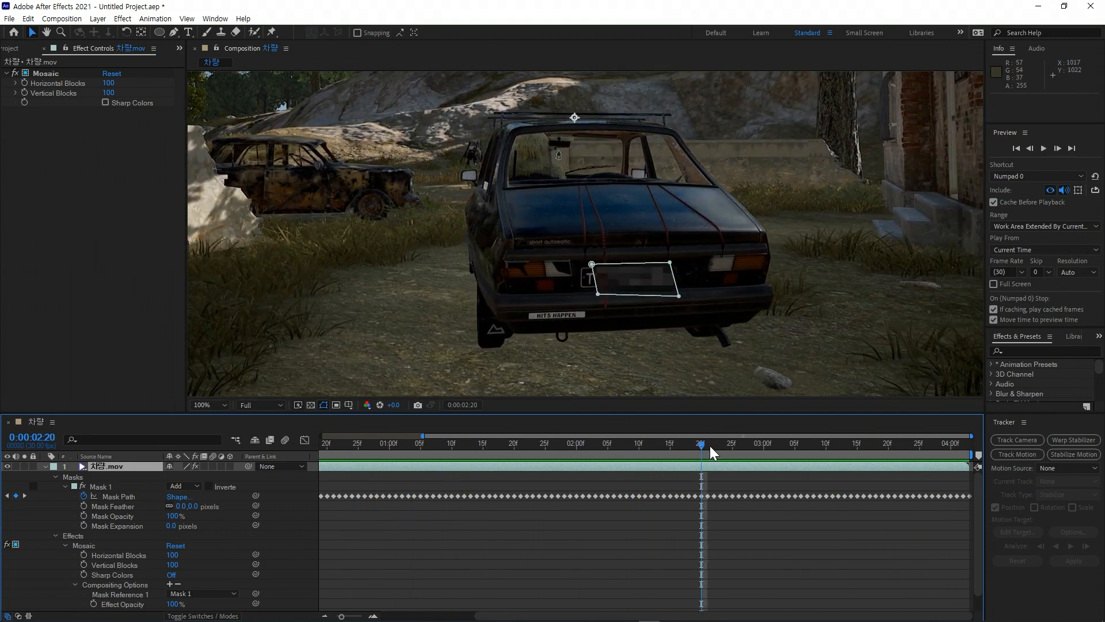
left_click_drag(709, 445, 783, 448)
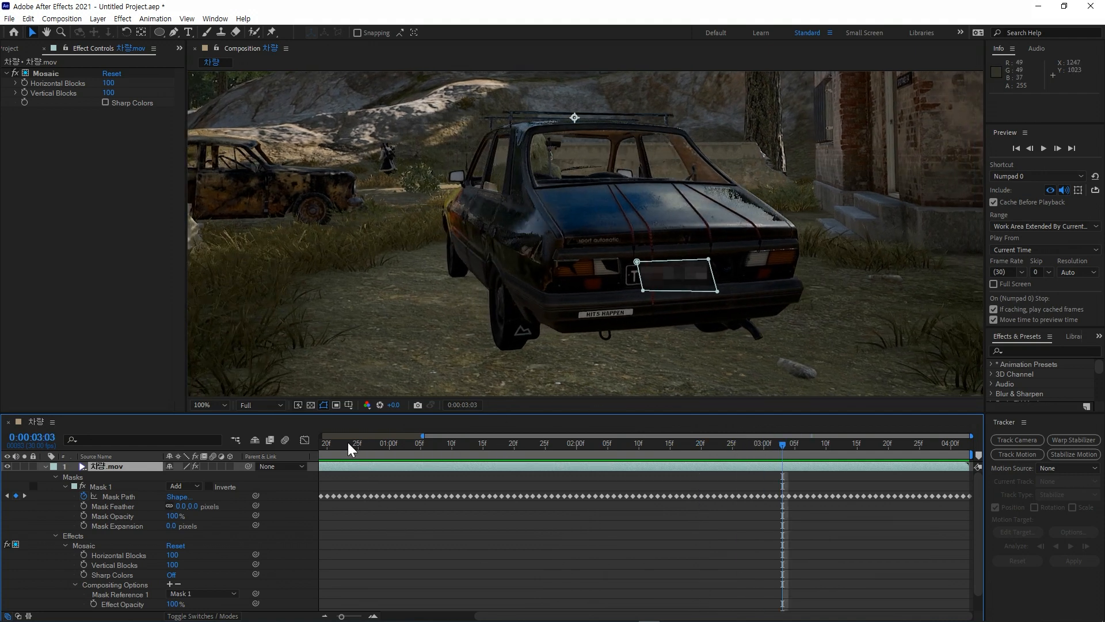
key("space")
left_click_drag(324, 443, 730, 459)
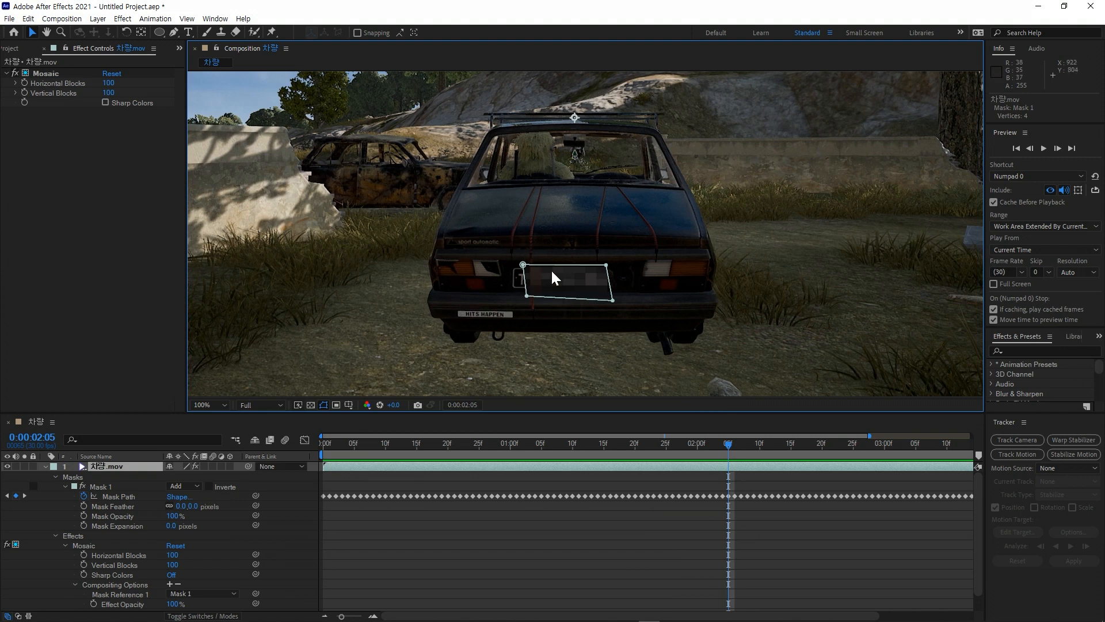
- Try pulling the upper-right and lower-right vertices of Mask 1 outward at 0:00:02:05, undoing each move
left_click(524, 265)
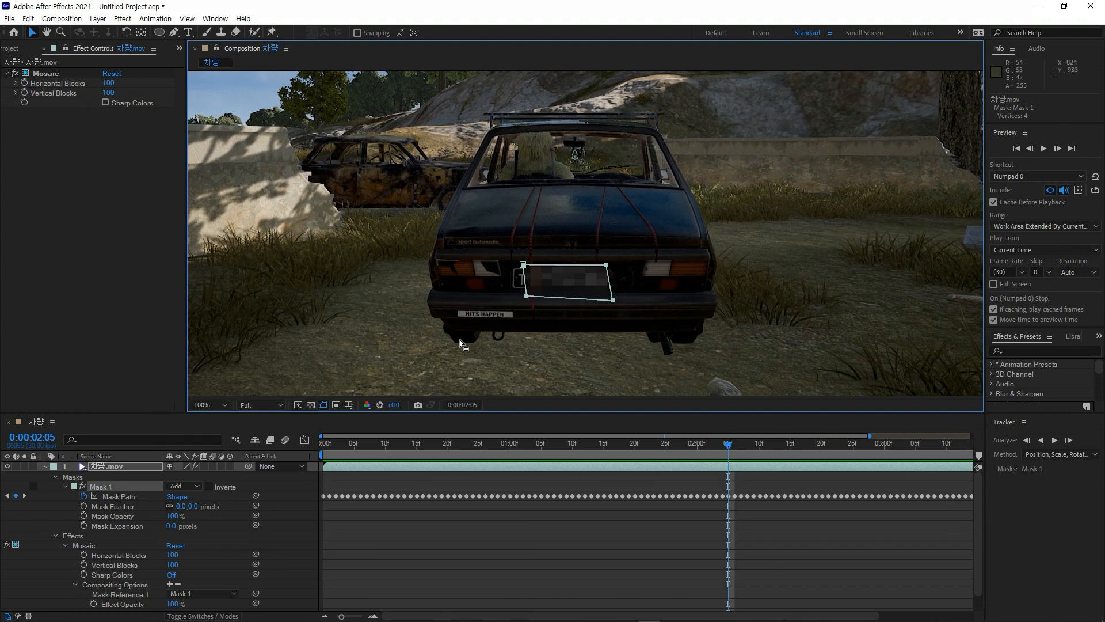
left_click(444, 268)
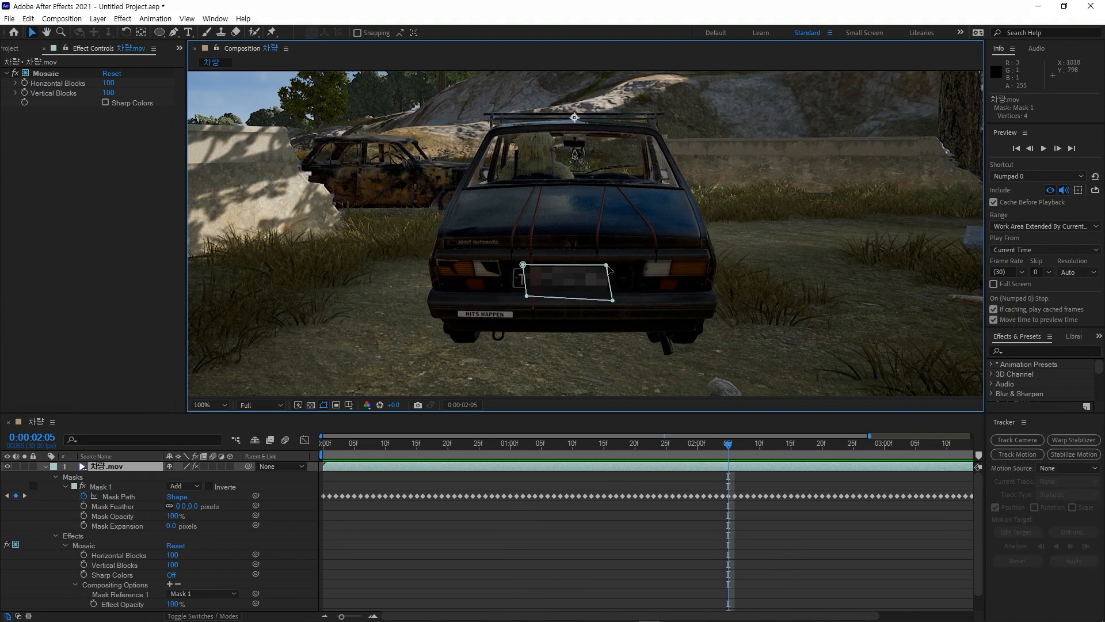
left_click_drag(606, 265, 666, 185)
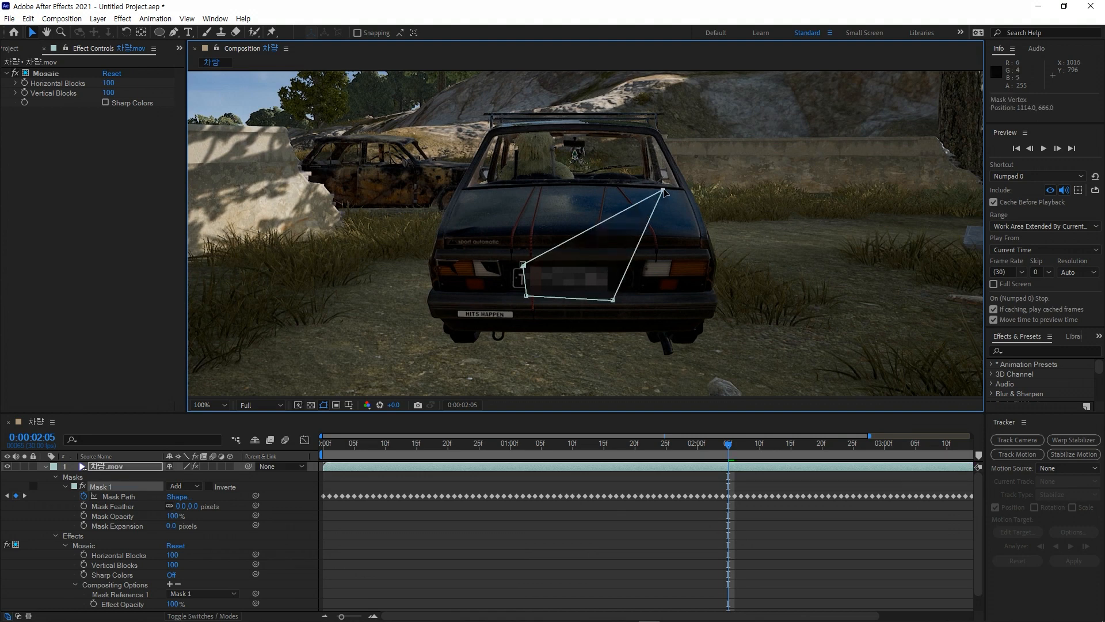
key("ctrl+z")
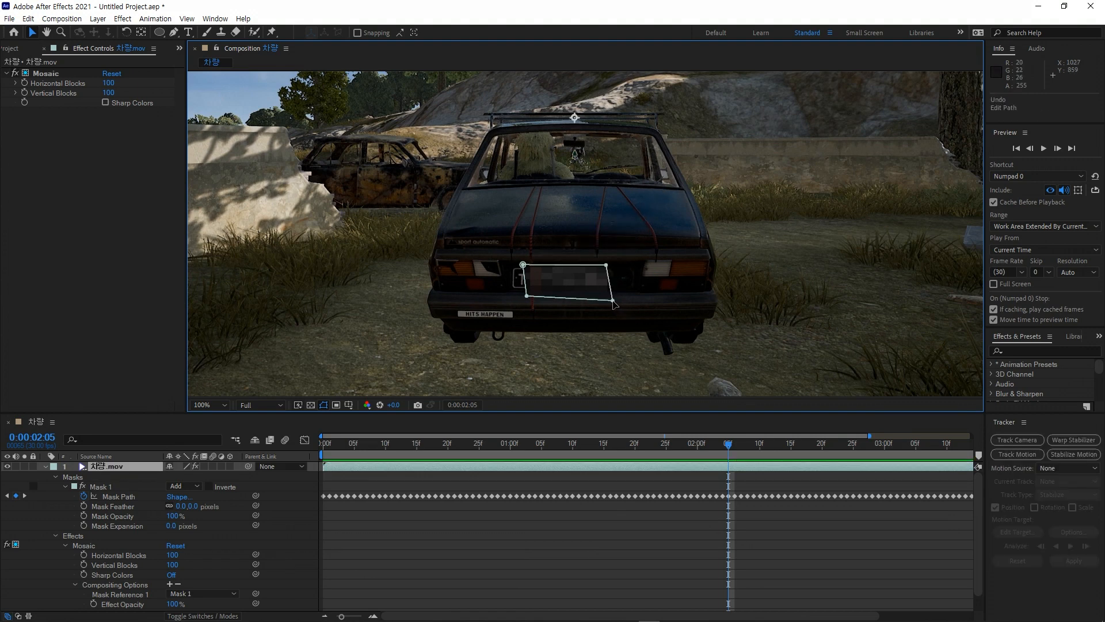
left_click(613, 302)
left_click_drag(613, 302, 645, 358)
key("ctrl+z")
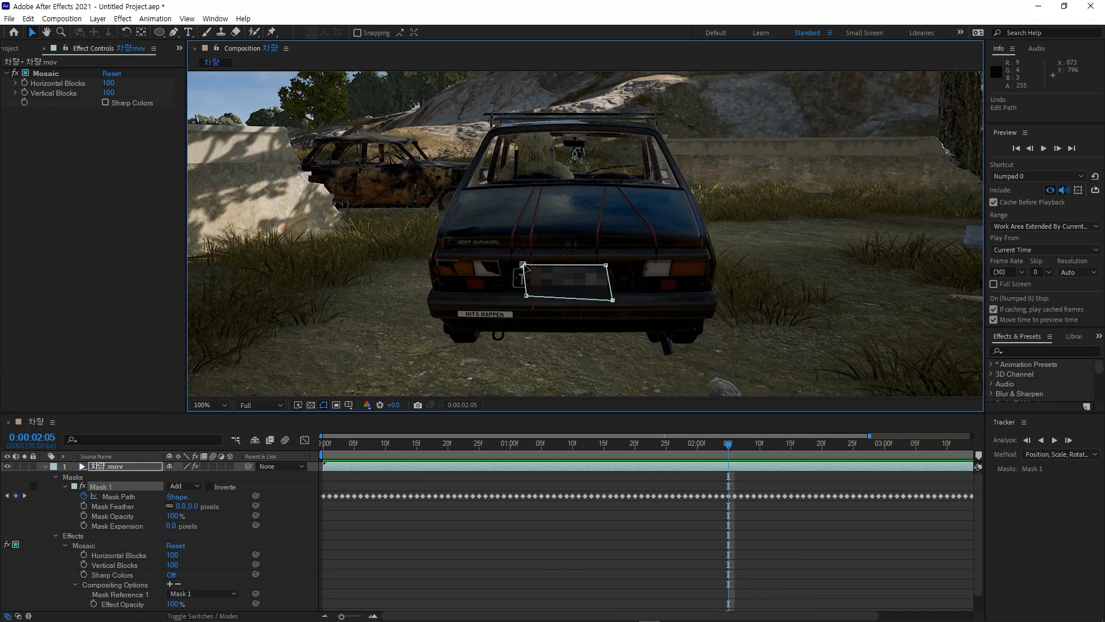
- Try widening Mask 1 toward the plate's left end with free transform, and undo the change
double_click(524, 265)
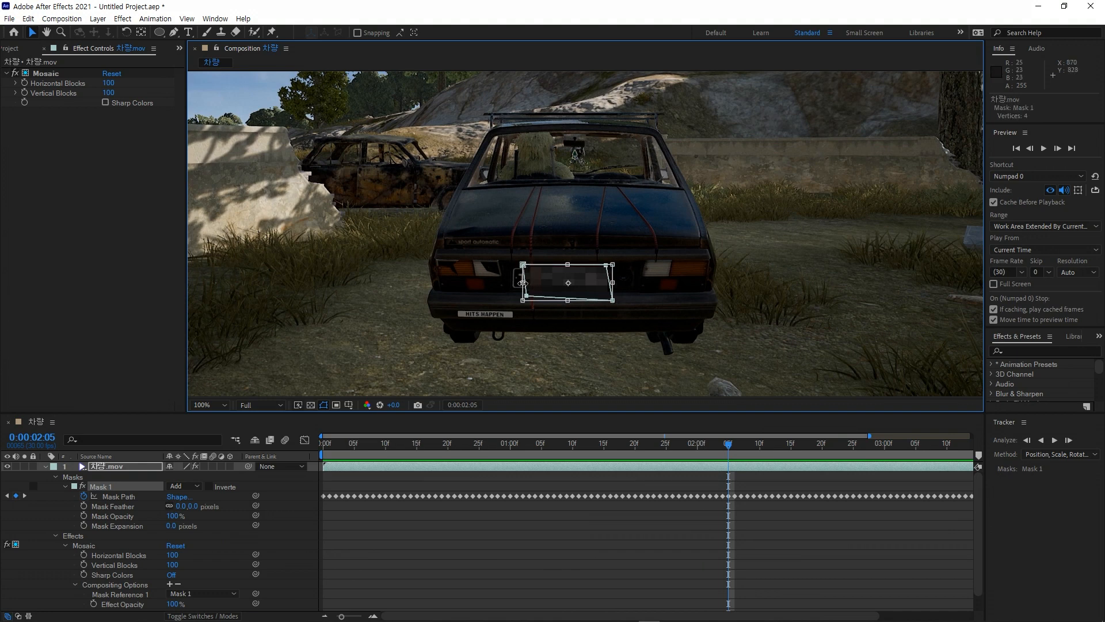
mouse_move(523, 283)
left_mouse_down()
mouse_move(484, 282)
mouse_move(512, 283)
left_mouse_up()
key("Return")
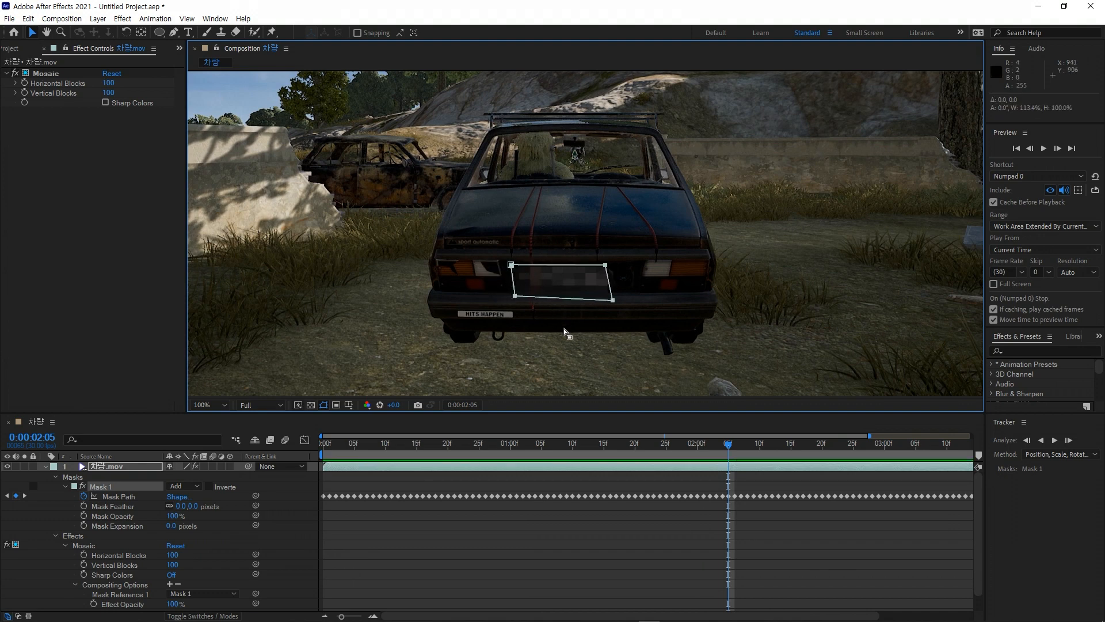
key("ctrl+z")
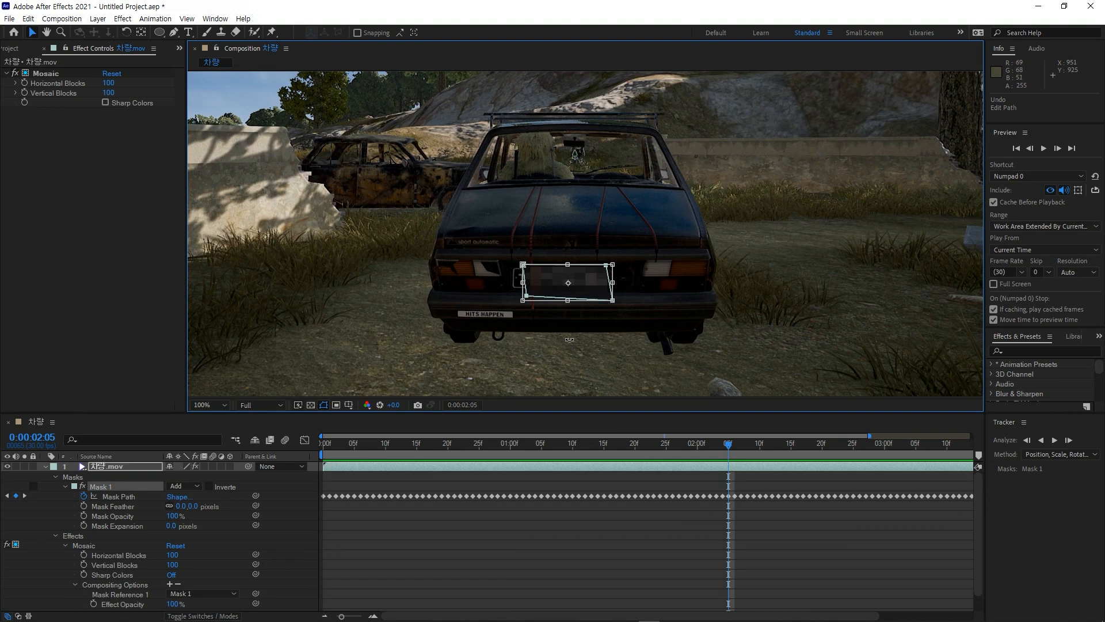
key("Return")
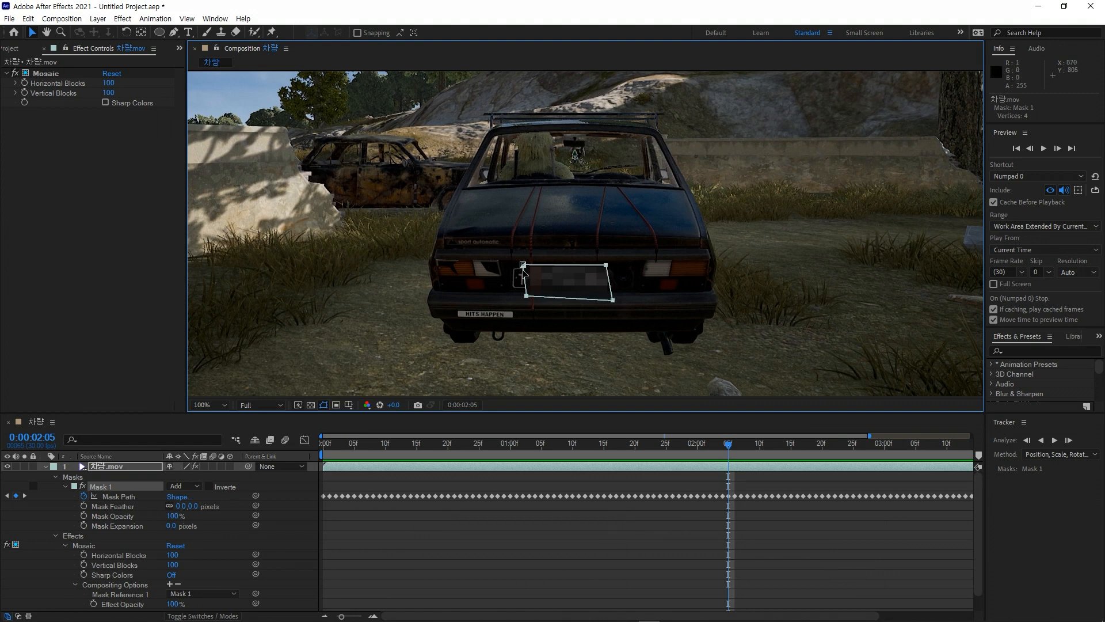
- Try moving Mask 1's upper-left vertex outward at 0:00:02:05, and undo the move
left_click(527, 300)
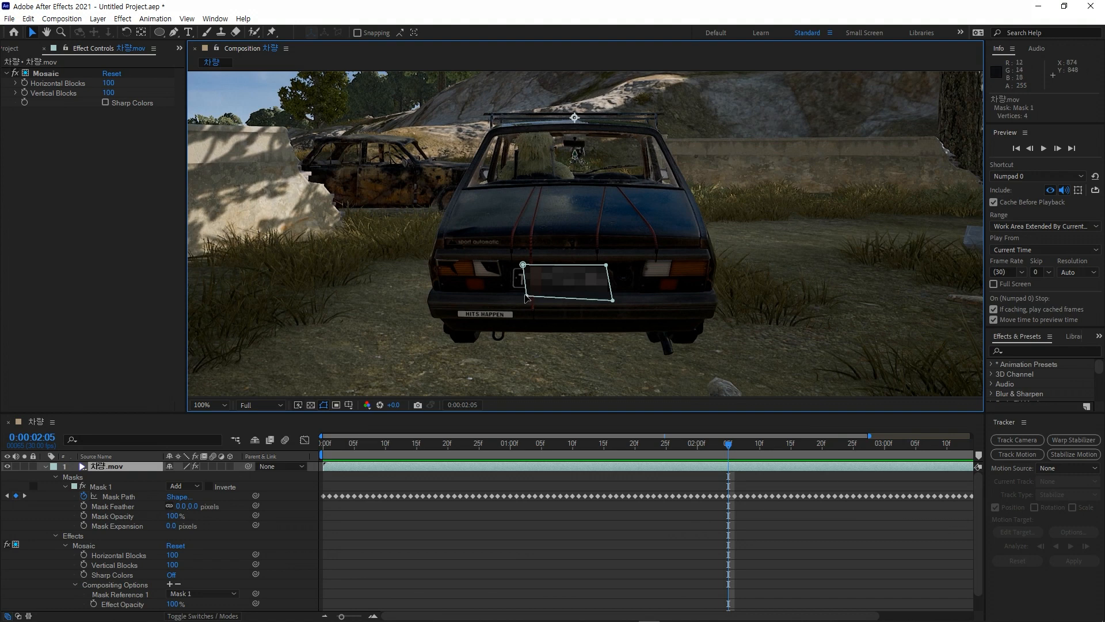
left_click(528, 299)
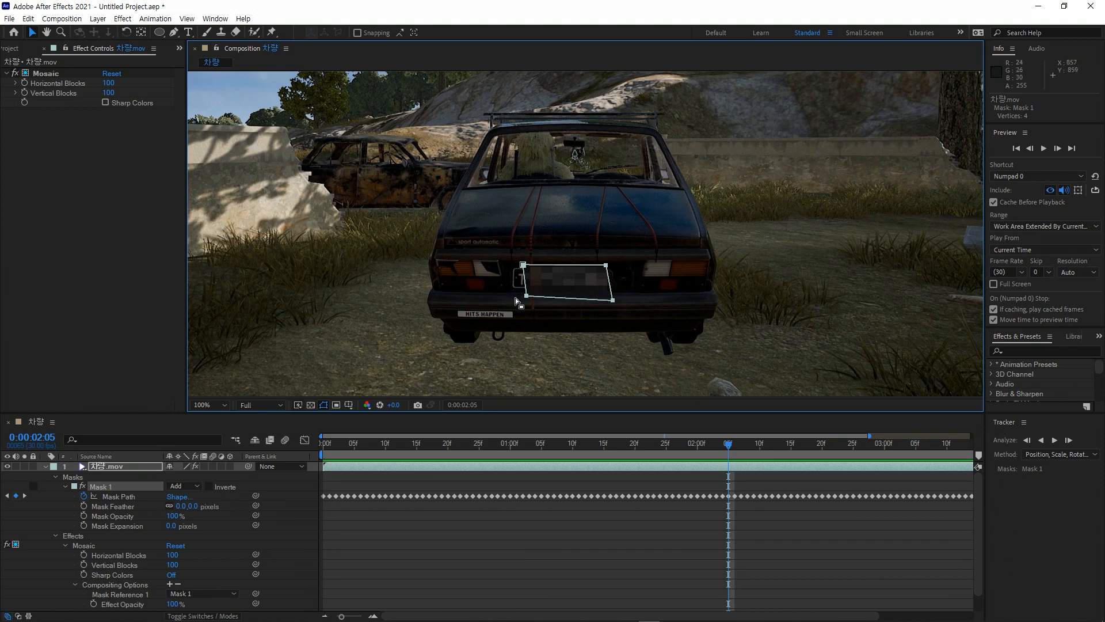
left_click_drag(522, 265, 497, 275)
key("ctrl+z")
- At 0:00:02:03, reshape Mask 1 by moving its corner vertices until it encloses the entire license plate
left_click(717, 445)
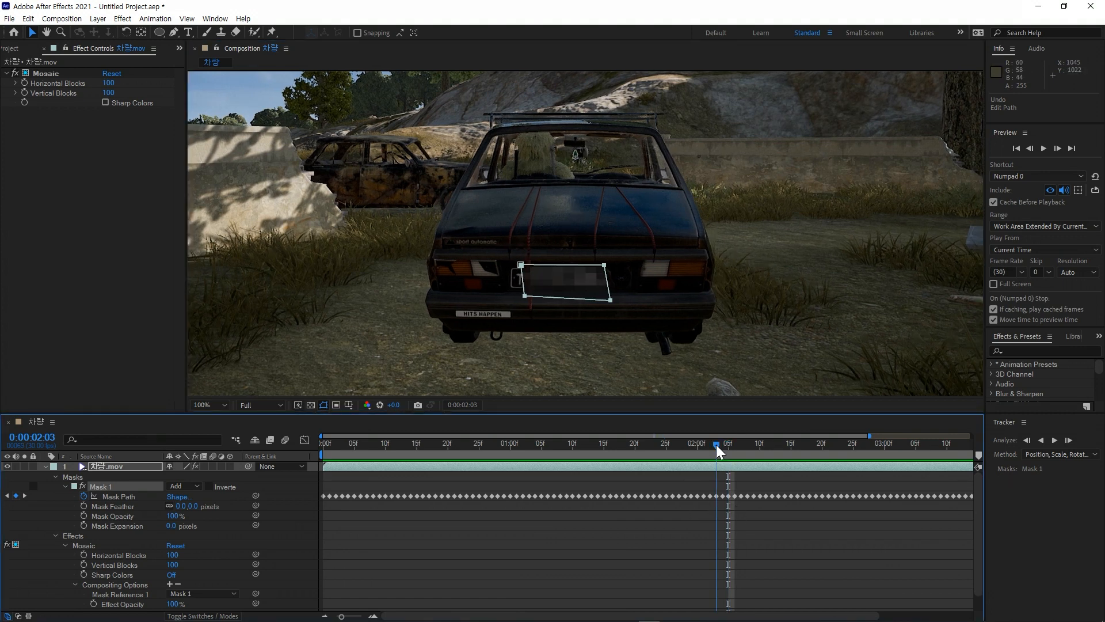
left_click(668, 526)
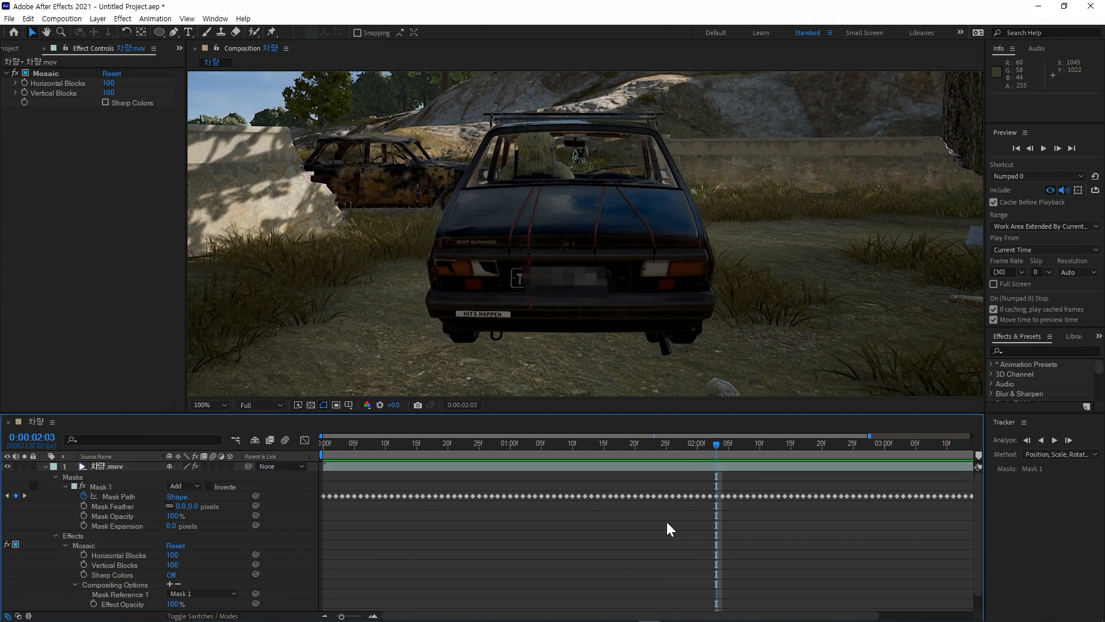
left_click(92, 486)
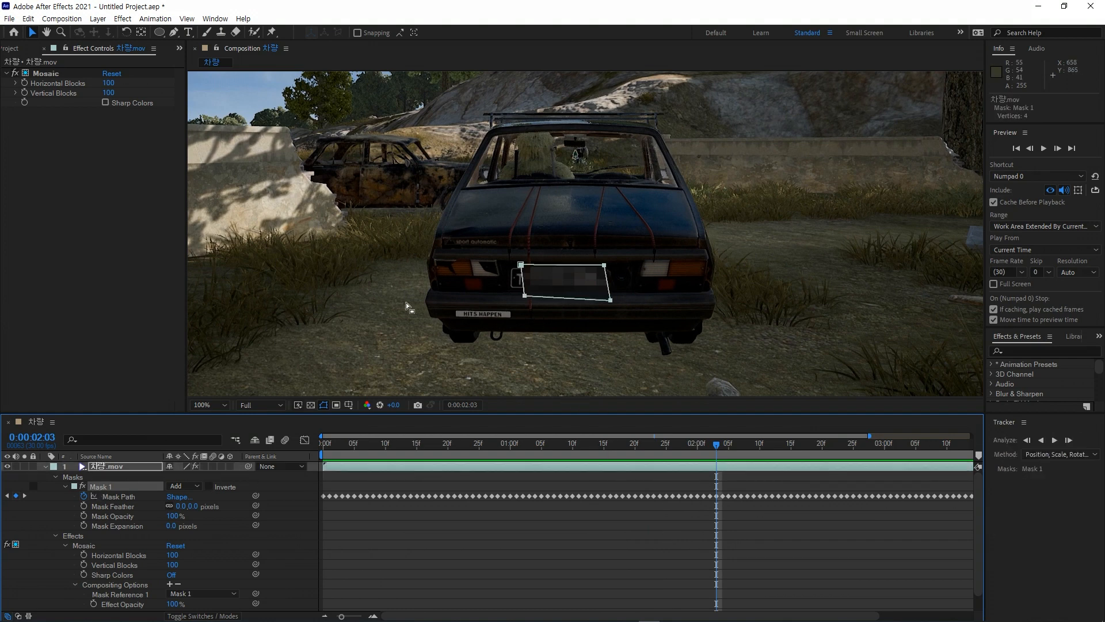
left_click(500, 329)
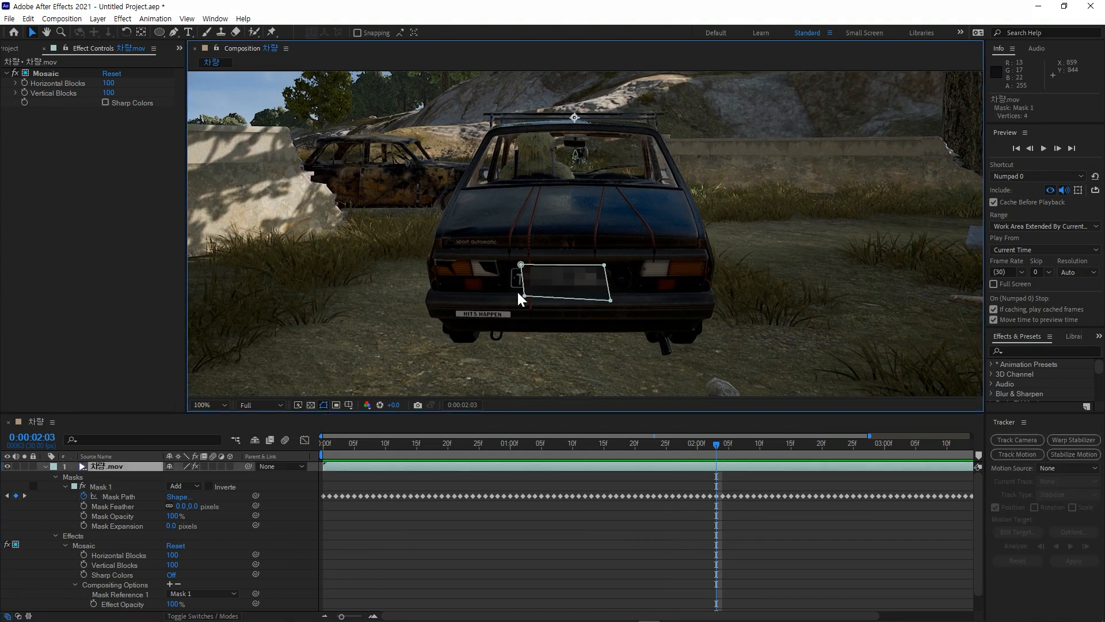
left_click(522, 265)
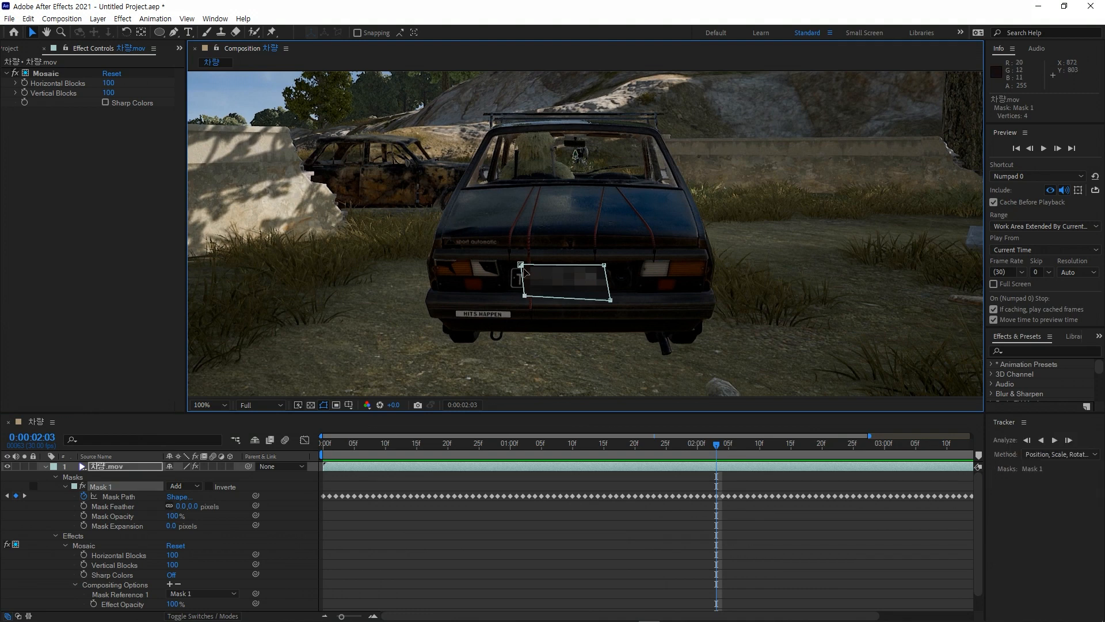
left_click_drag(522, 266, 505, 263)
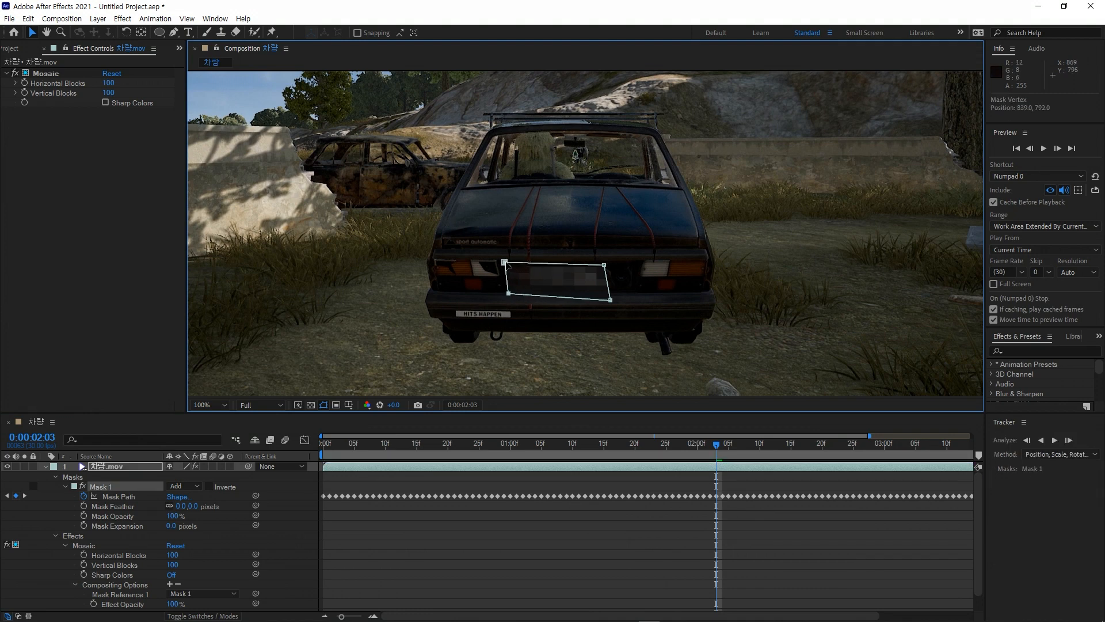
left_click(607, 318)
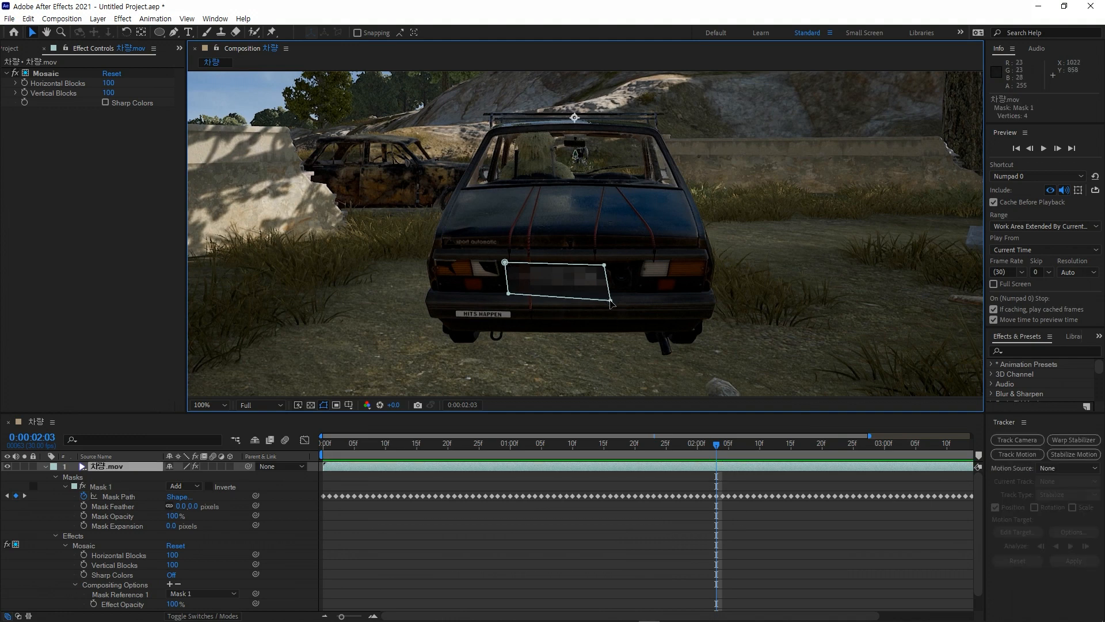
left_click_drag(611, 301, 613, 266)
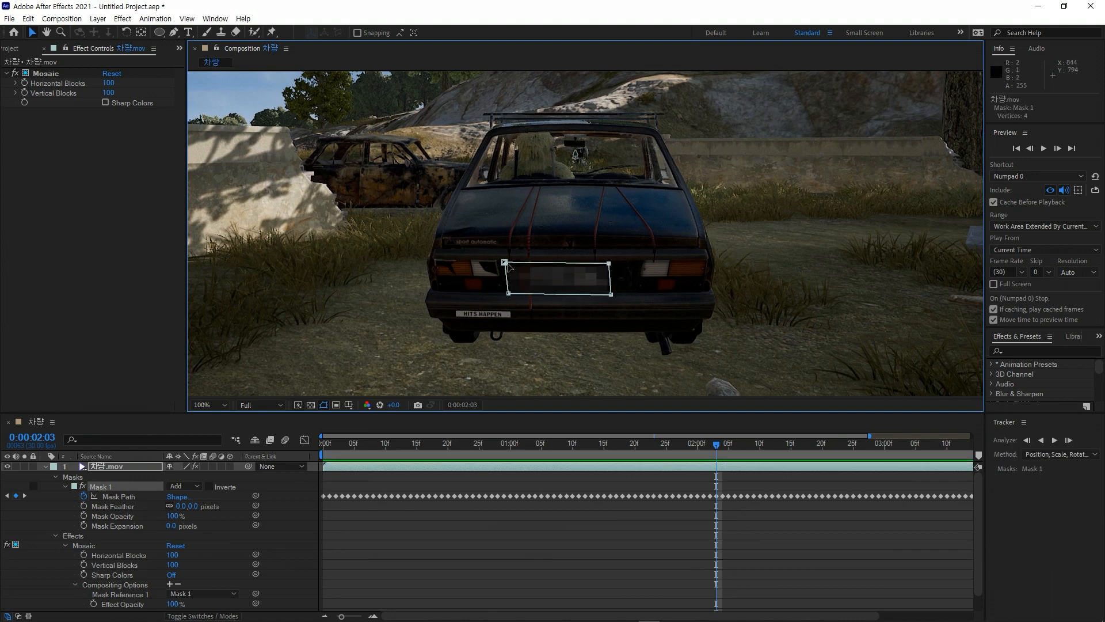
left_click_drag(505, 262, 508, 267)
- Track Mask 1 backward from 0:00:02:03 to the clip's start, and forward from 0:00:02:03 to its end
left_click(716, 495)
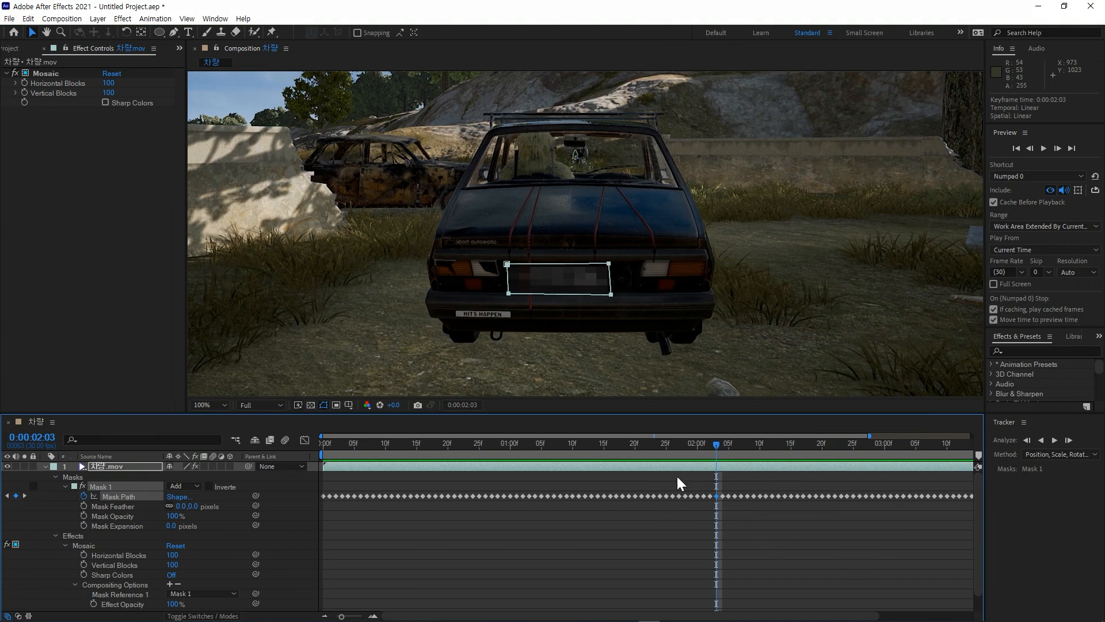
left_click(1041, 441)
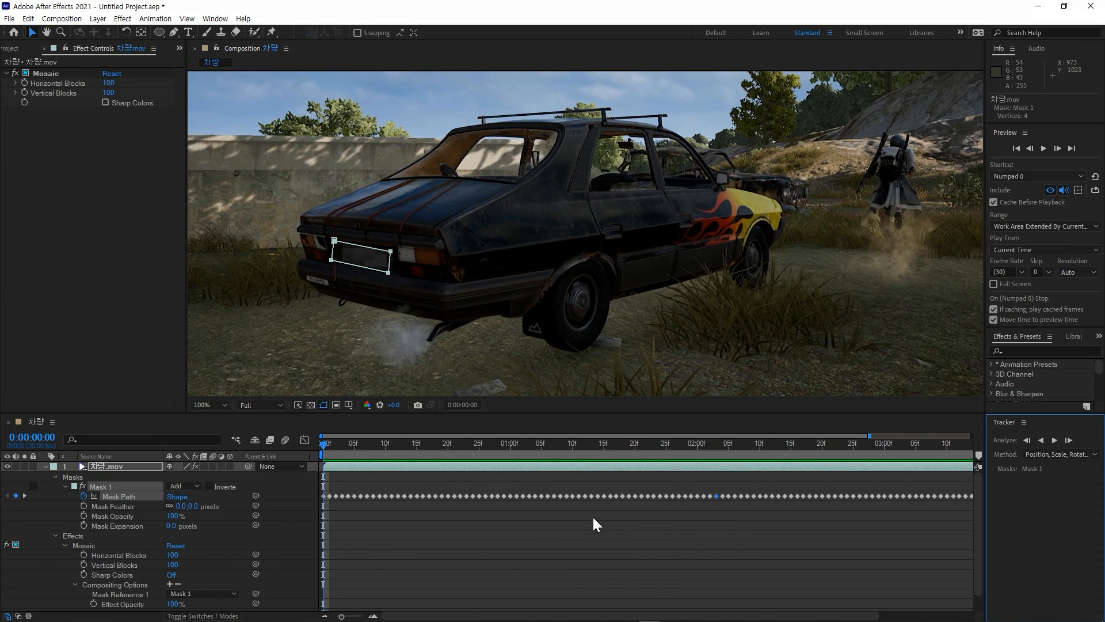
left_click(556, 565)
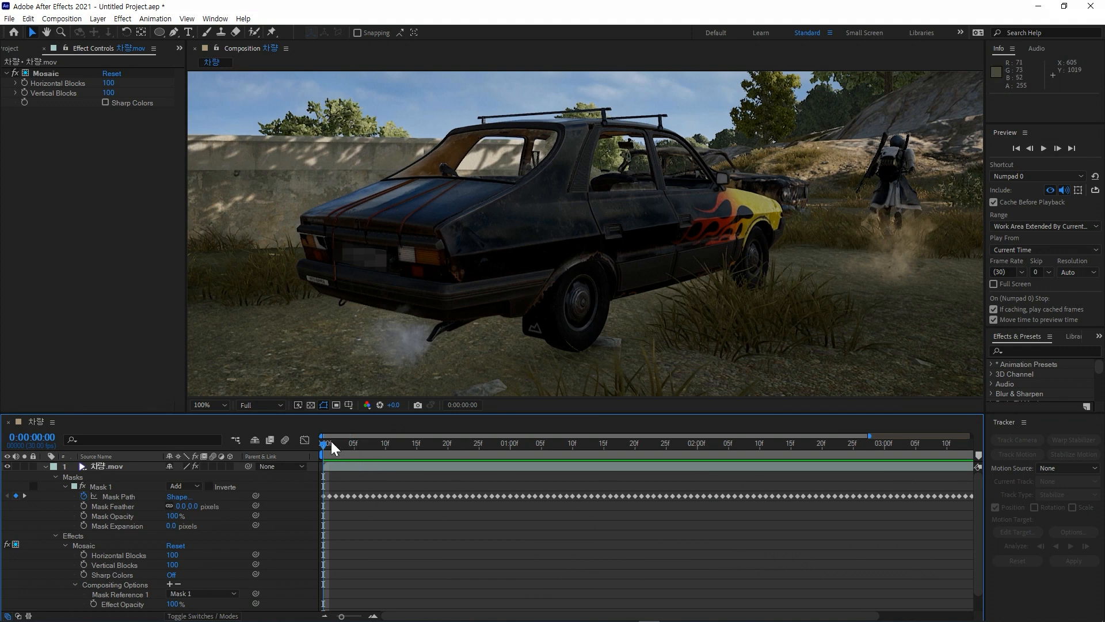
left_click_drag(322, 444, 716, 475)
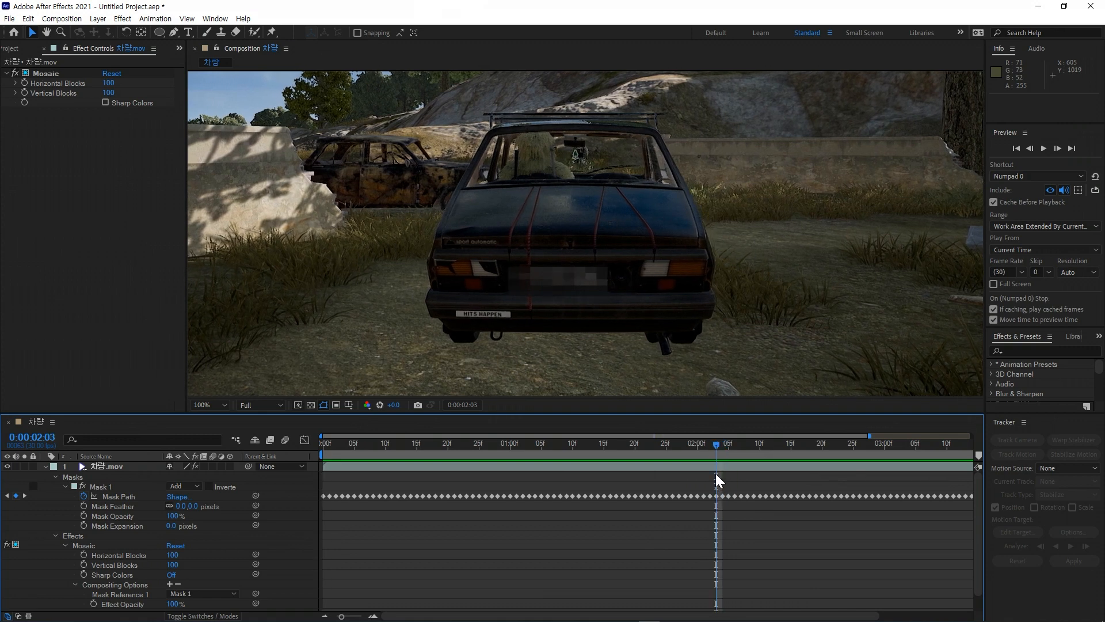
left_click(122, 488)
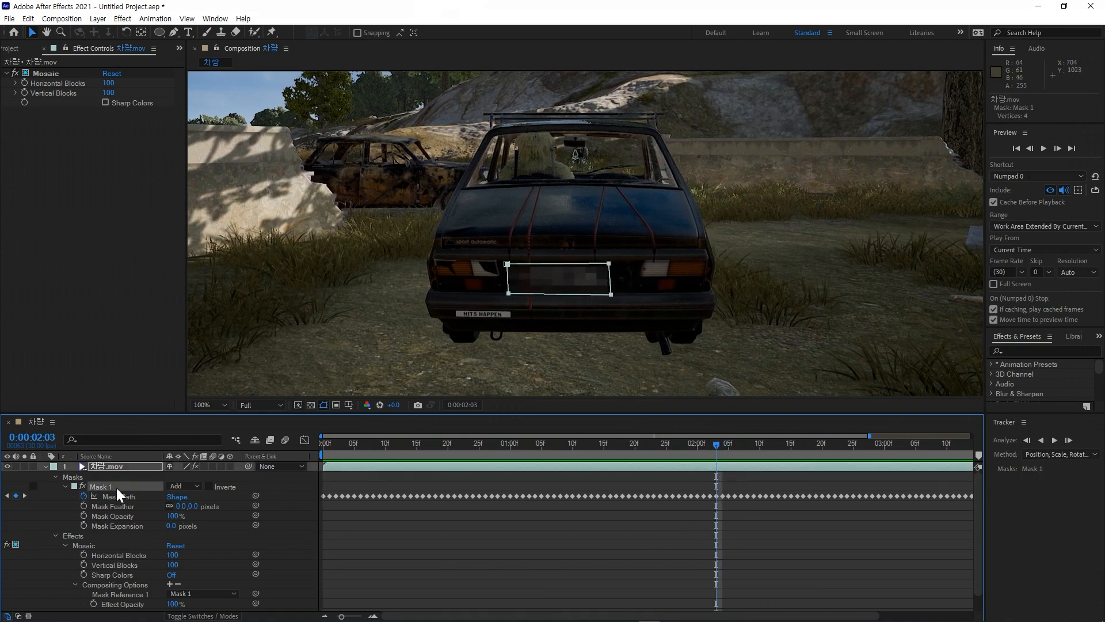
left_click(1054, 439)
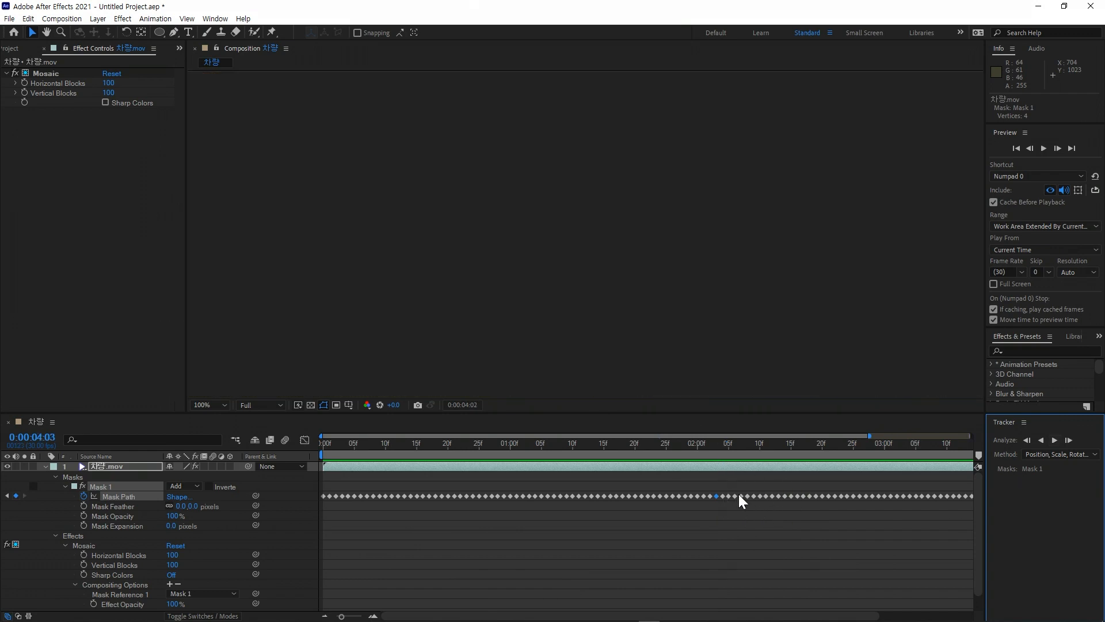
- Scrub through the clip to check how the re-tracked Mask 1 covers the license plate
left_click(710, 443)
left_click_drag(710, 443, 952, 423)
left_click_drag(536, 433, 628, 459)
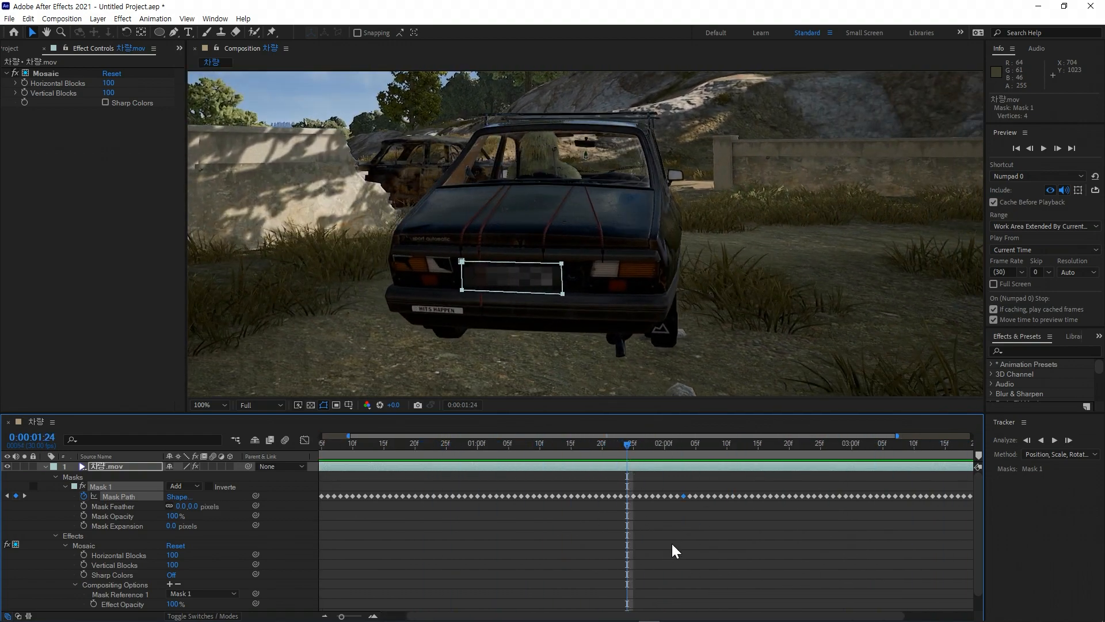
- At 0:00:02:03, move Mask 1's upper-right vertex up and outward, and track the mask backward frame by frame to 0:00:02:00
left_click_drag(631, 441, 682, 449)
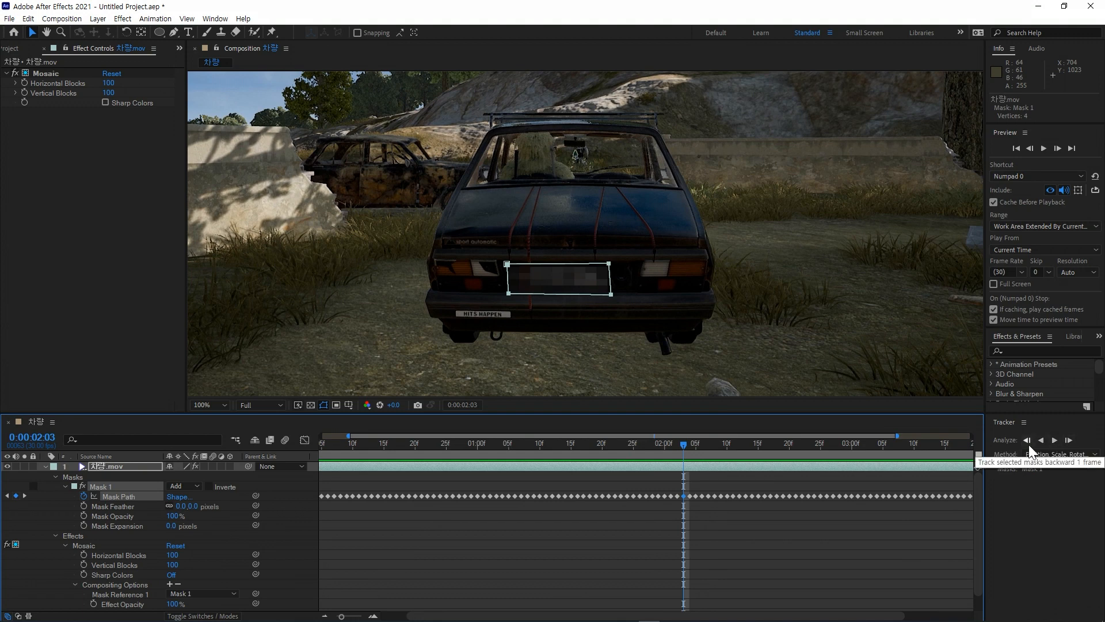
left_click(622, 276)
left_click_drag(609, 263, 625, 248)
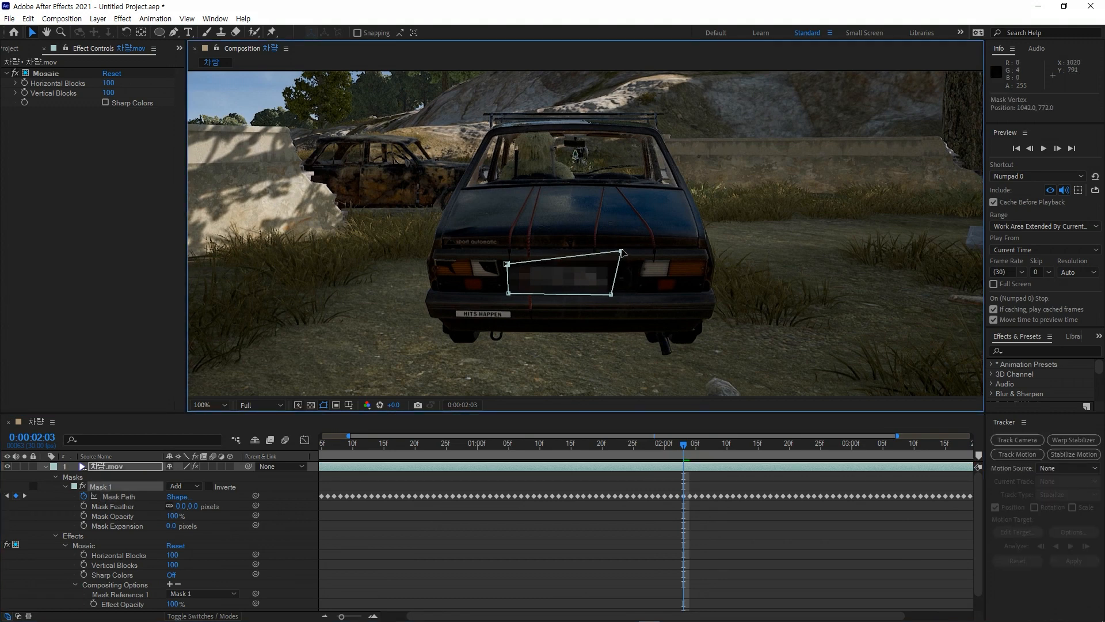
left_click(1027, 440)
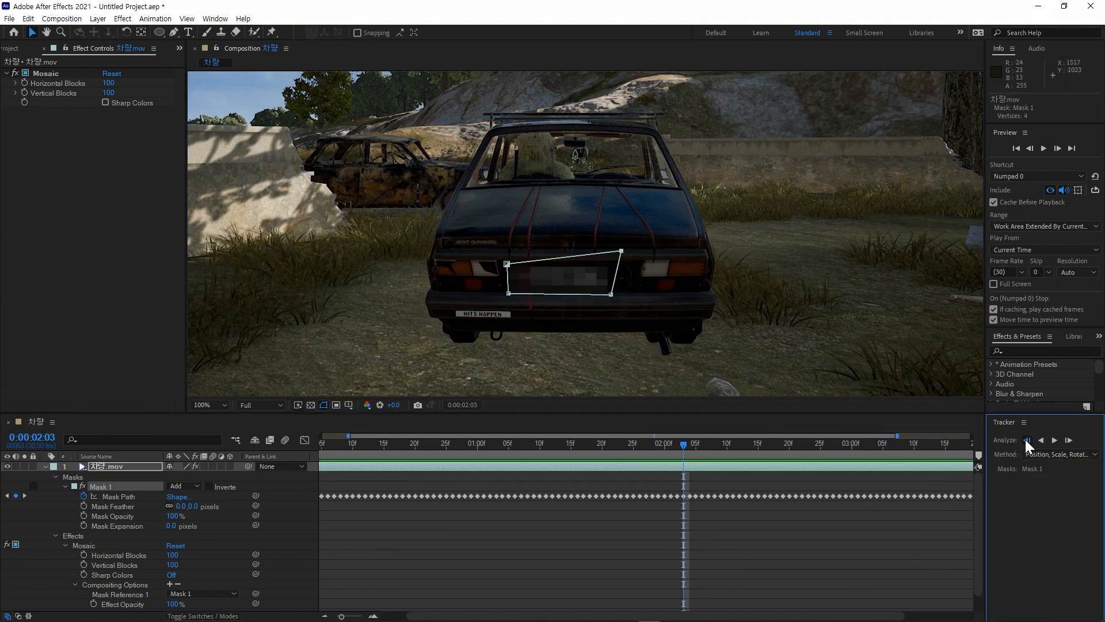
left_click(1026, 440)
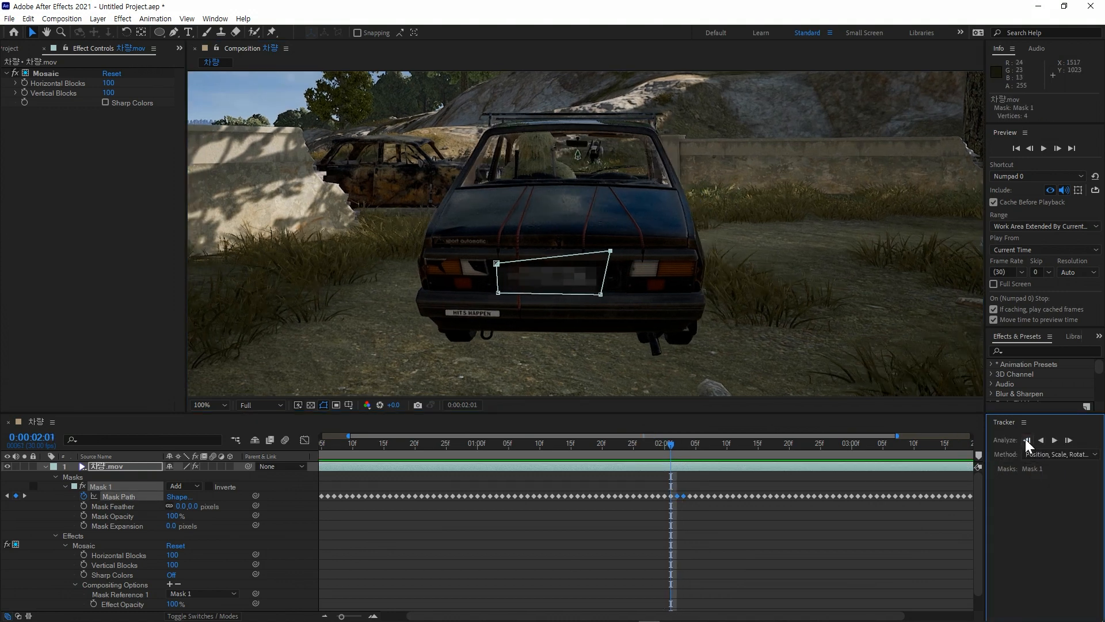
left_click(1026, 440)
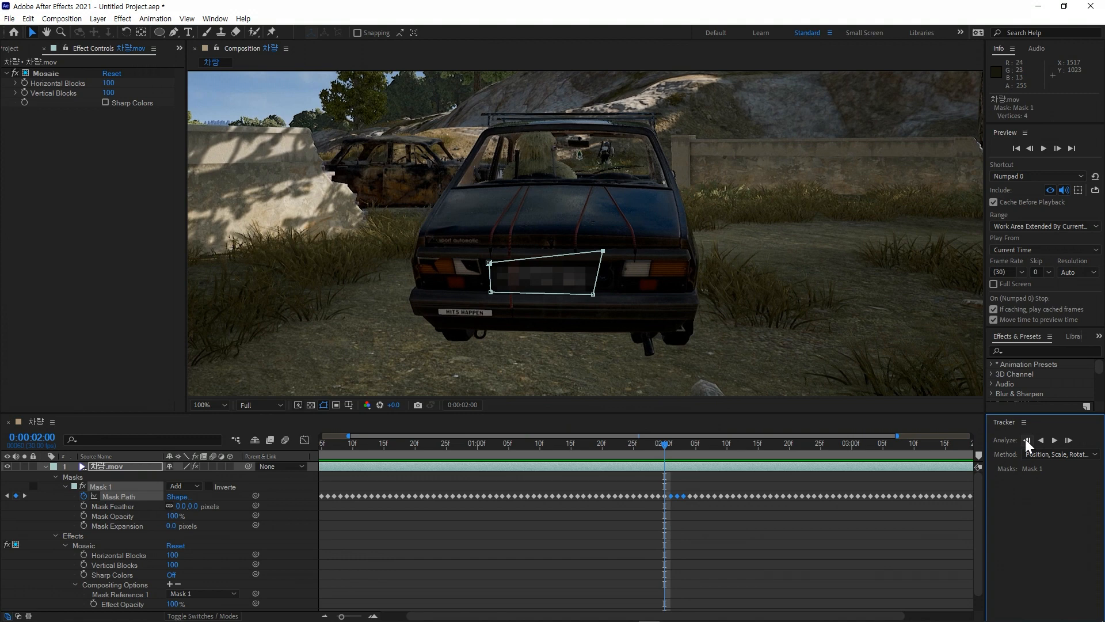
- Track Mask 1 backward frame by frame to 0:00:01:28, and forward frame by frame to 0:00:02:07
left_click(1025, 439)
left_click(1026, 439)
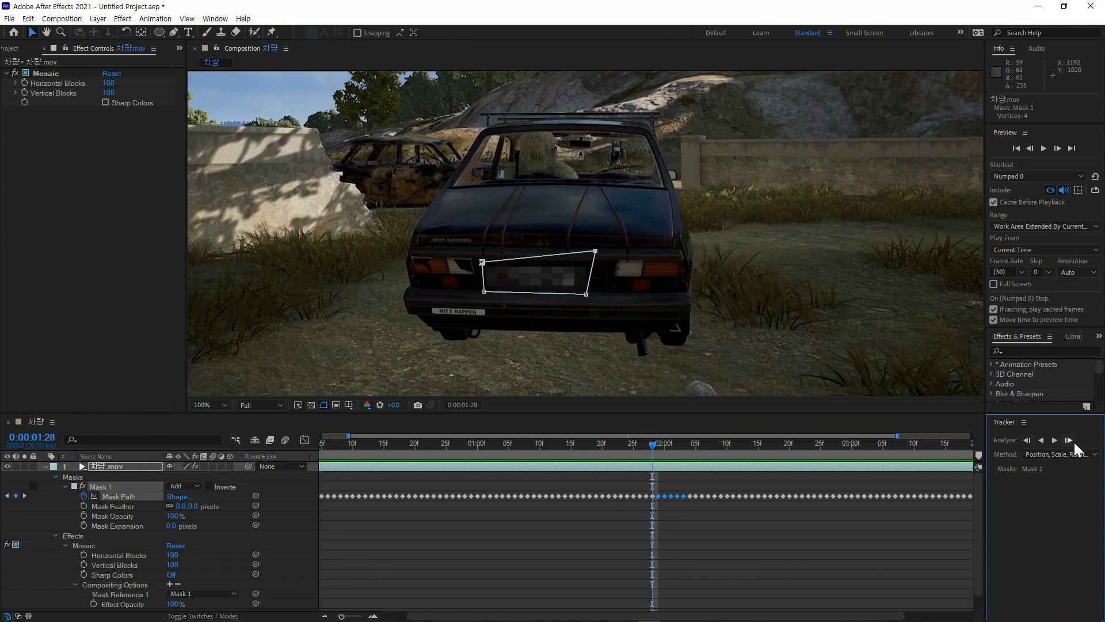
left_click(1072, 440)
left_click(1069, 437)
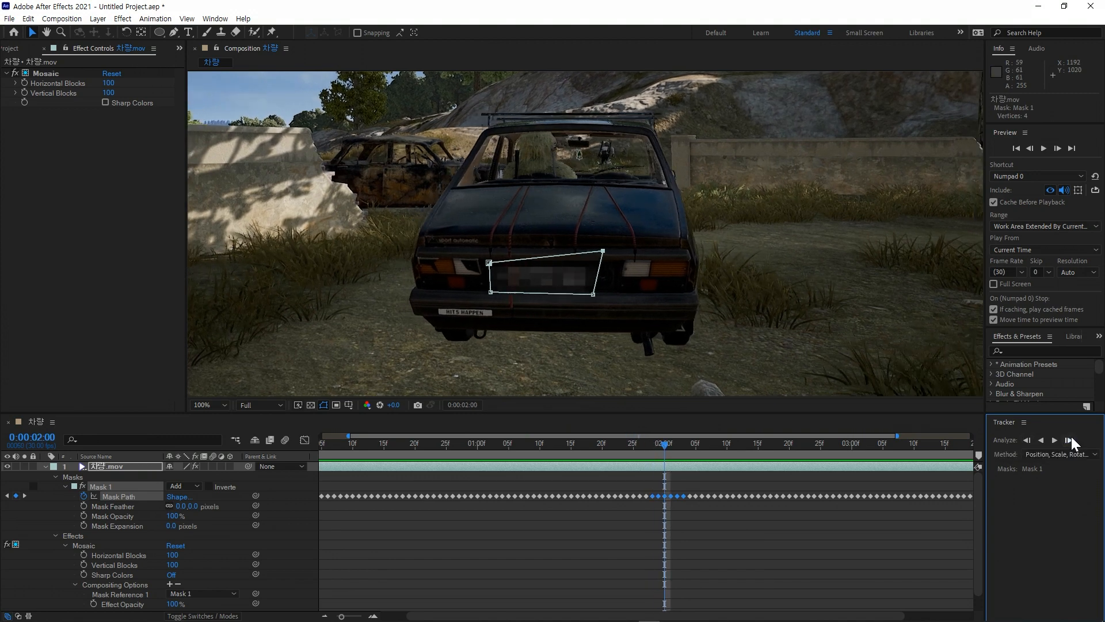
left_click(1070, 440)
left_click(1070, 439)
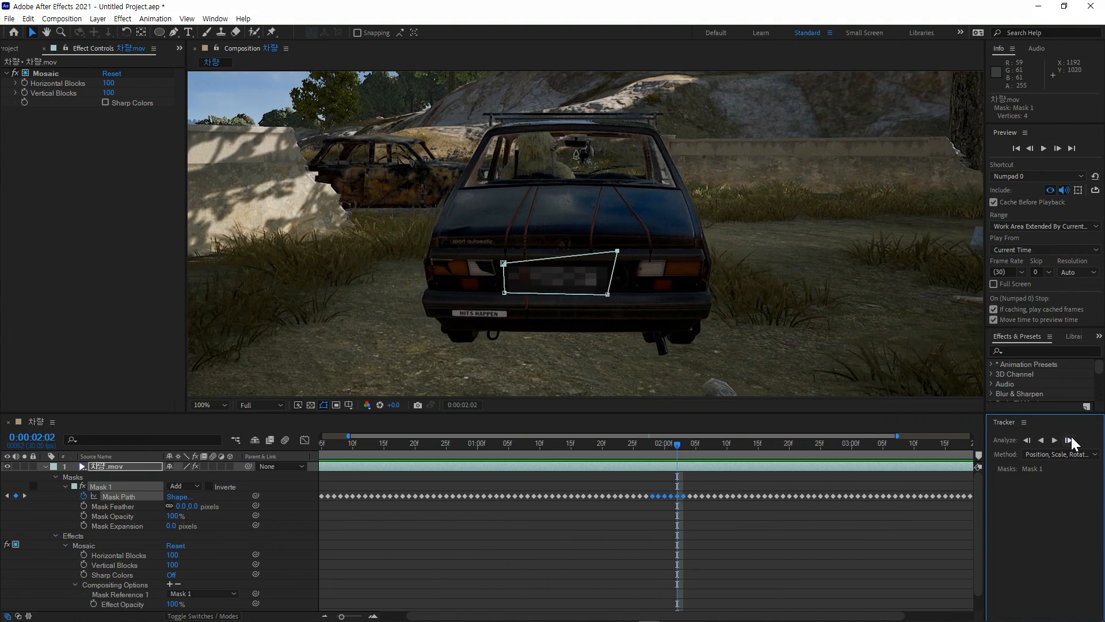
left_click(1069, 439)
left_click(1069, 440)
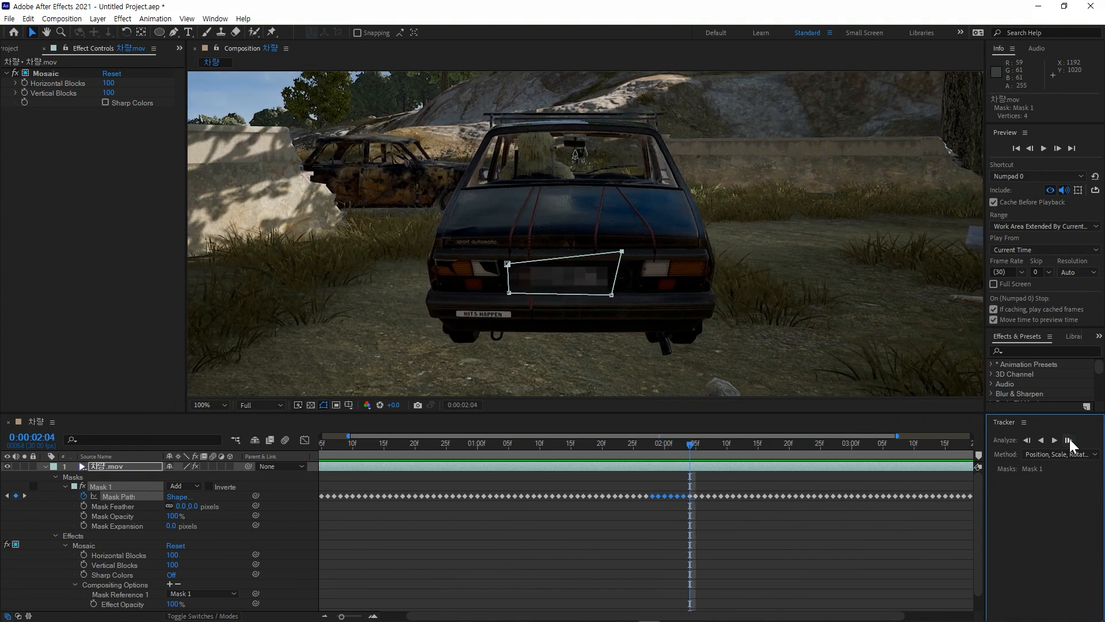
left_click(1070, 439)
left_click(1069, 440)
left_click(1069, 440)
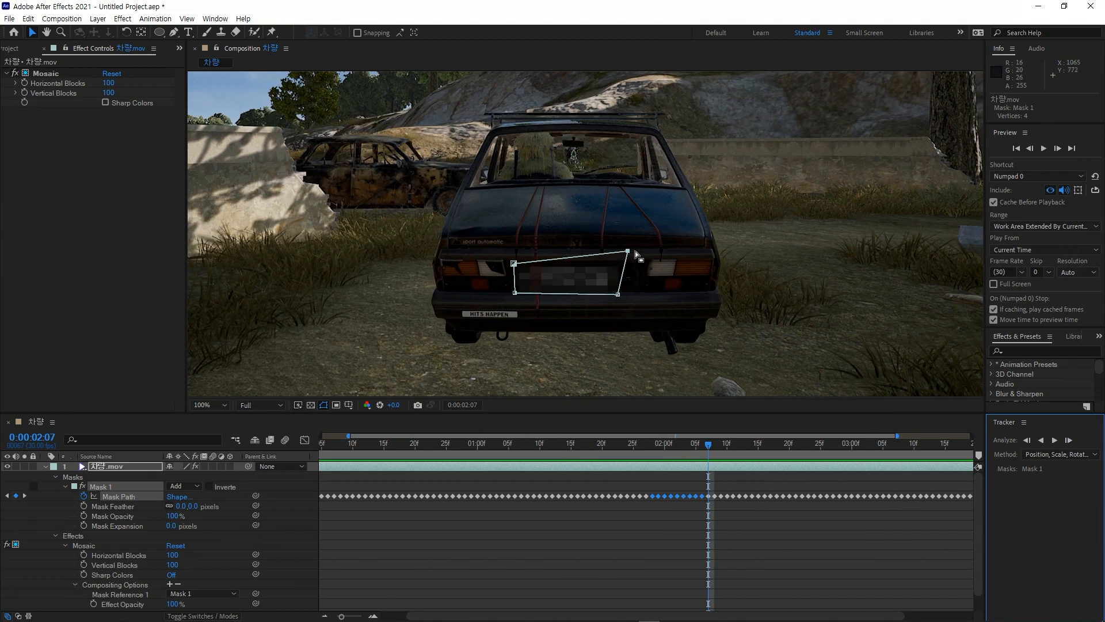
- From the well-fitting mask shape at 0:00:02:08, track Mask 1 backward frame by frame to 0:00:02:04, and continuously backward from there
left_click_drag(590, 444, 714, 486)
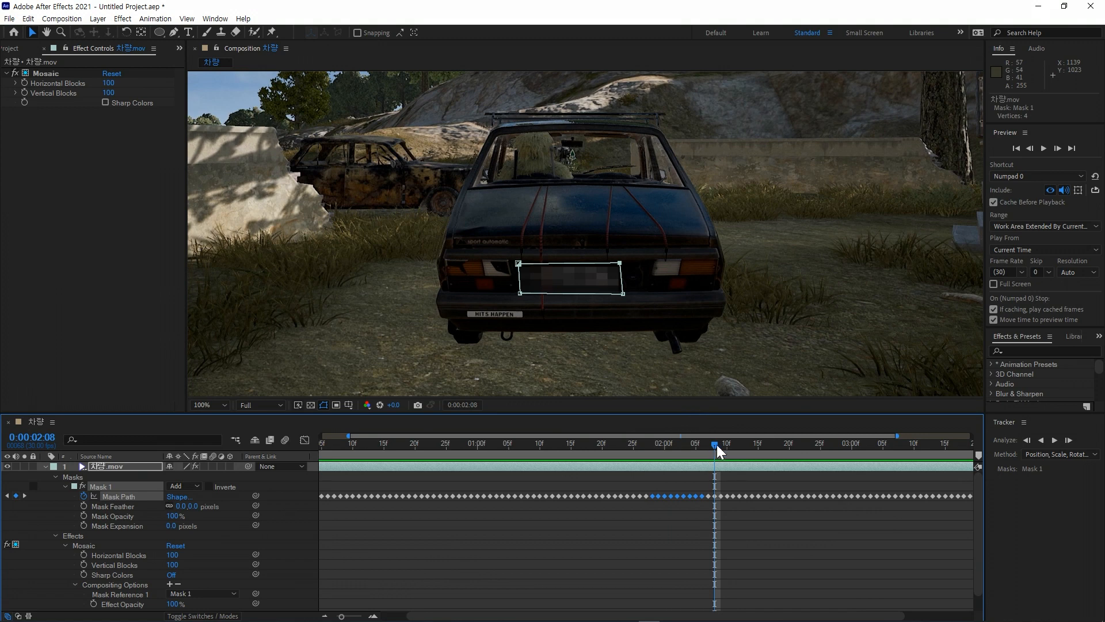
mouse_move(717, 444)
left_mouse_down()
mouse_move(727, 448)
mouse_move(716, 450)
left_mouse_up()
left_click(1024, 442)
left_click(1023, 440)
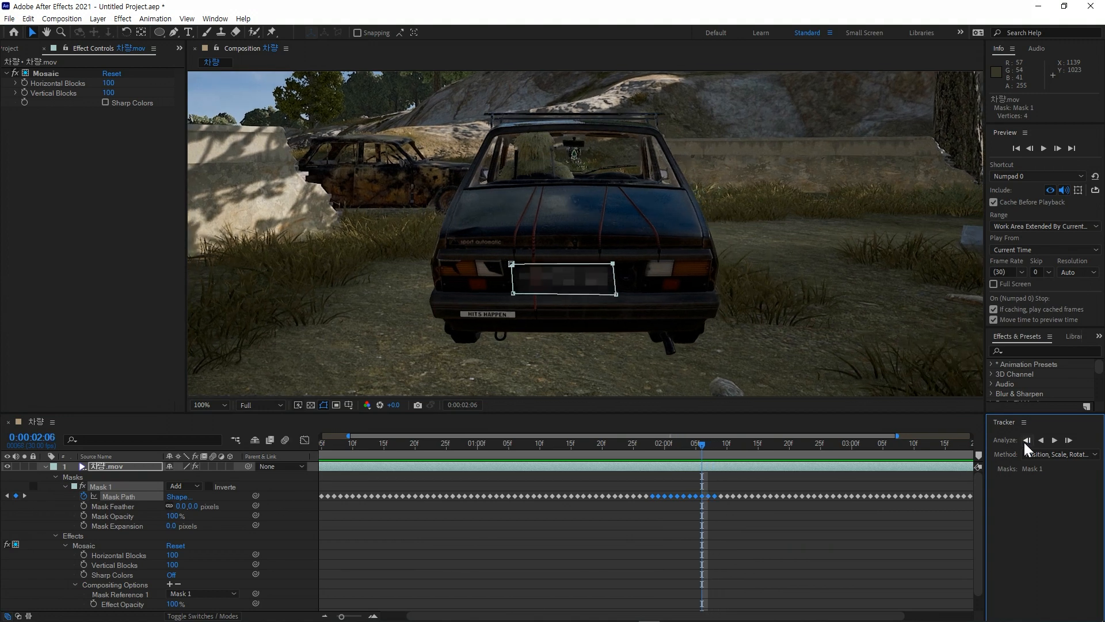
left_click(1024, 442)
left_click(1023, 440)
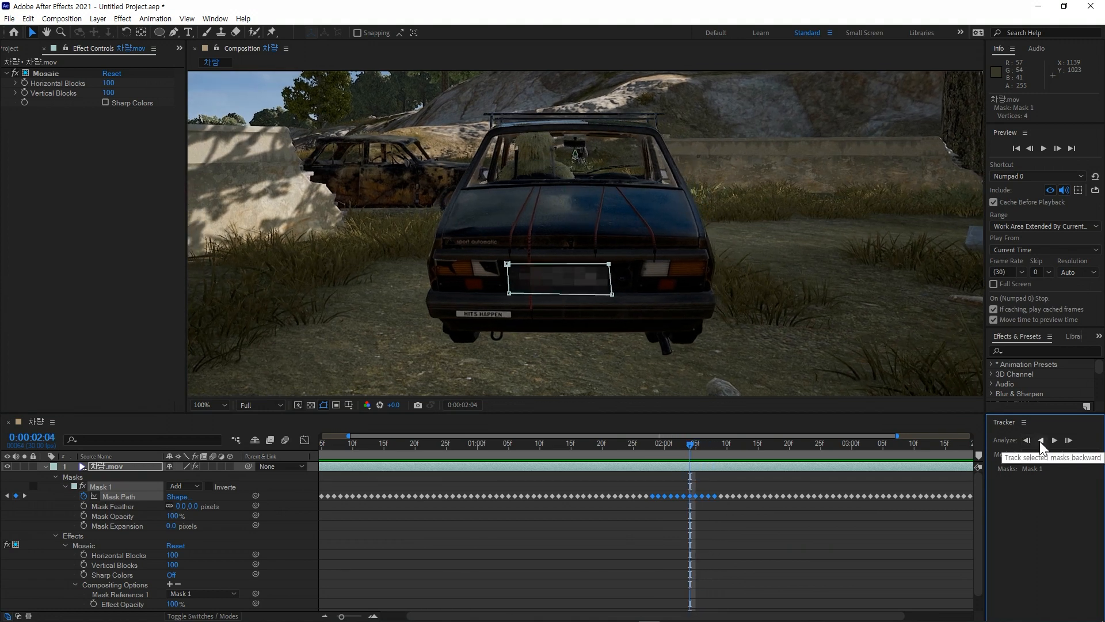
left_click(1041, 440)
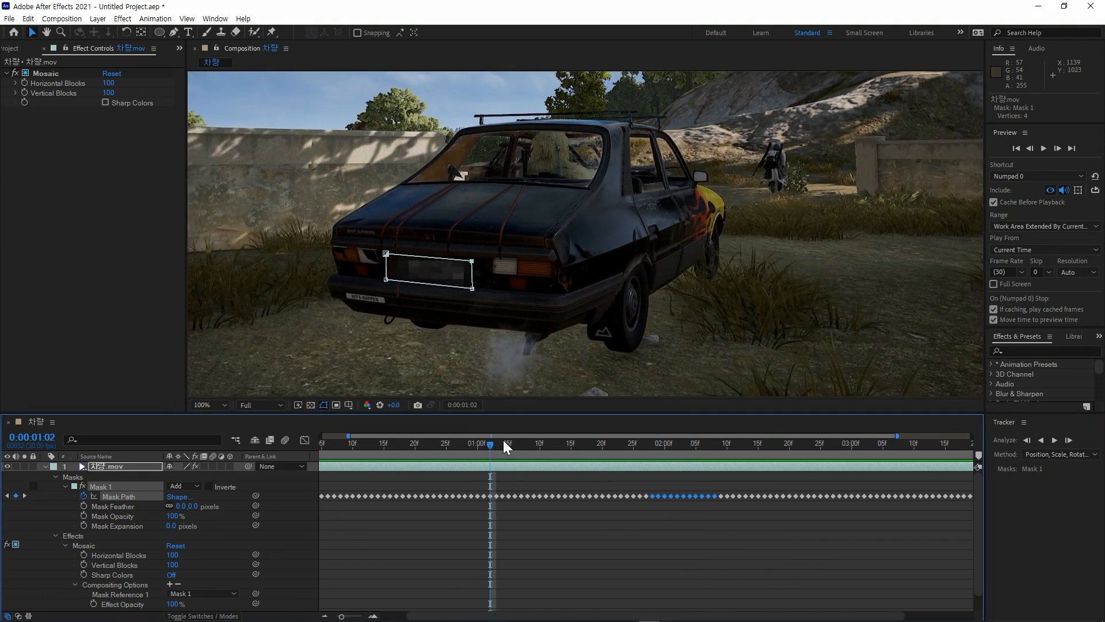
- At 0:00:00:25, move Mask 1's upper-right vertex away from the license plate, up to the car's rear window
left_click_drag(493, 445, 446, 467)
left_click_drag(493, 538, 408, 474)
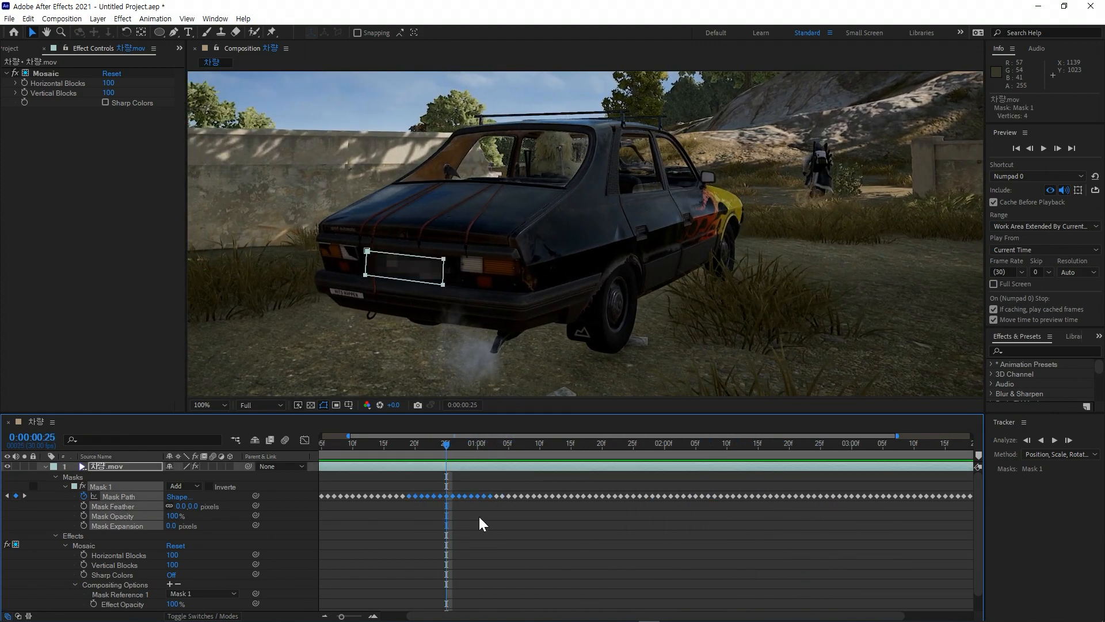
left_click(481, 517)
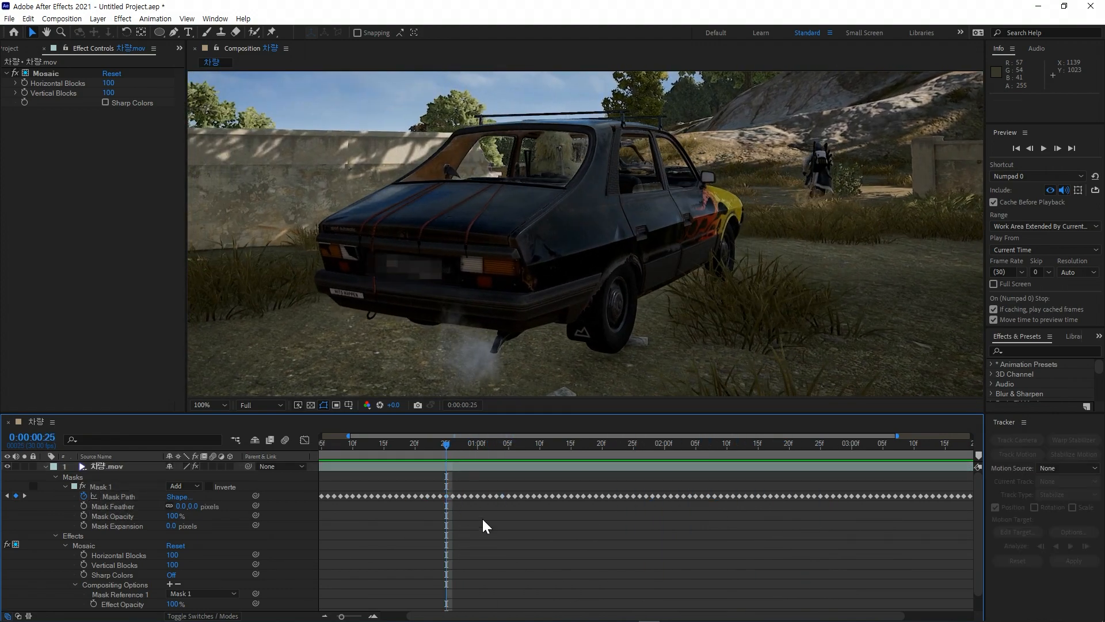
left_click(89, 486)
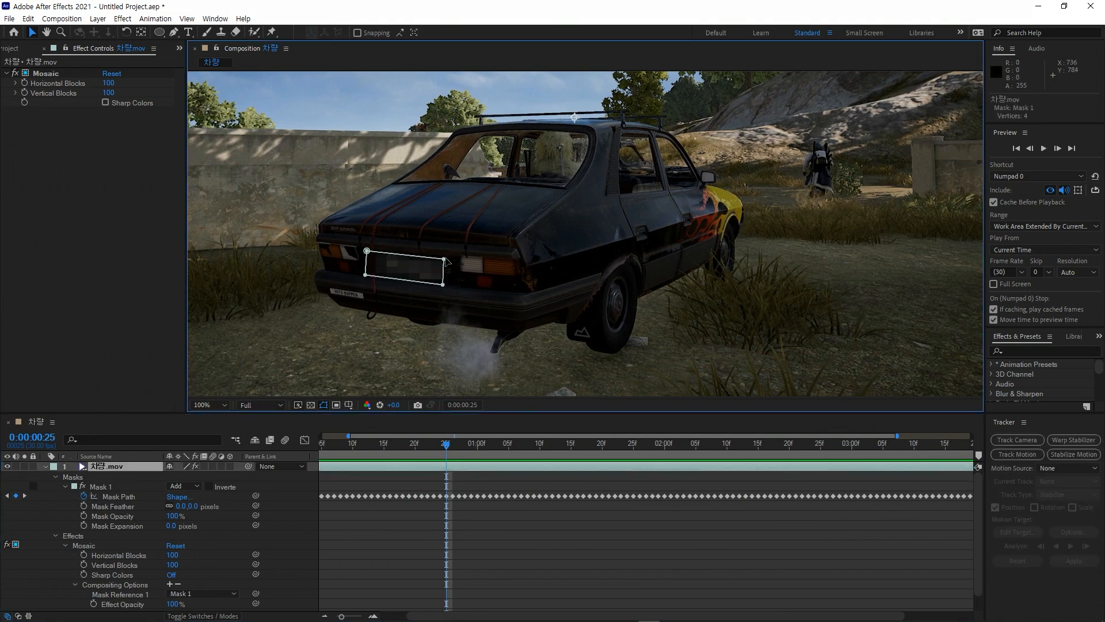
left_click_drag(444, 259, 566, 171)
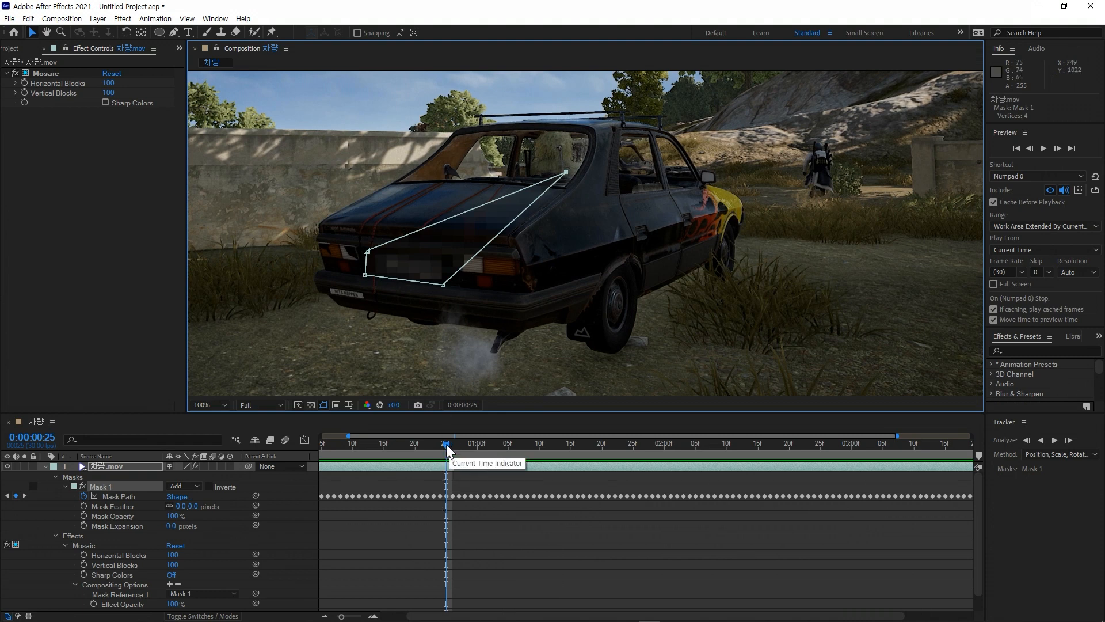
- Copy Mask 1's Mask Path keyframe at 0:00:00:24 and paste it over the distorted one at 0:00:00:25
mouse_move(447, 444)
left_mouse_down()
mouse_move(387, 454)
mouse_move(630, 454)
mouse_move(382, 447)
mouse_move(474, 451)
mouse_move(410, 457)
mouse_move(454, 458)
mouse_move(445, 460)
left_mouse_up()
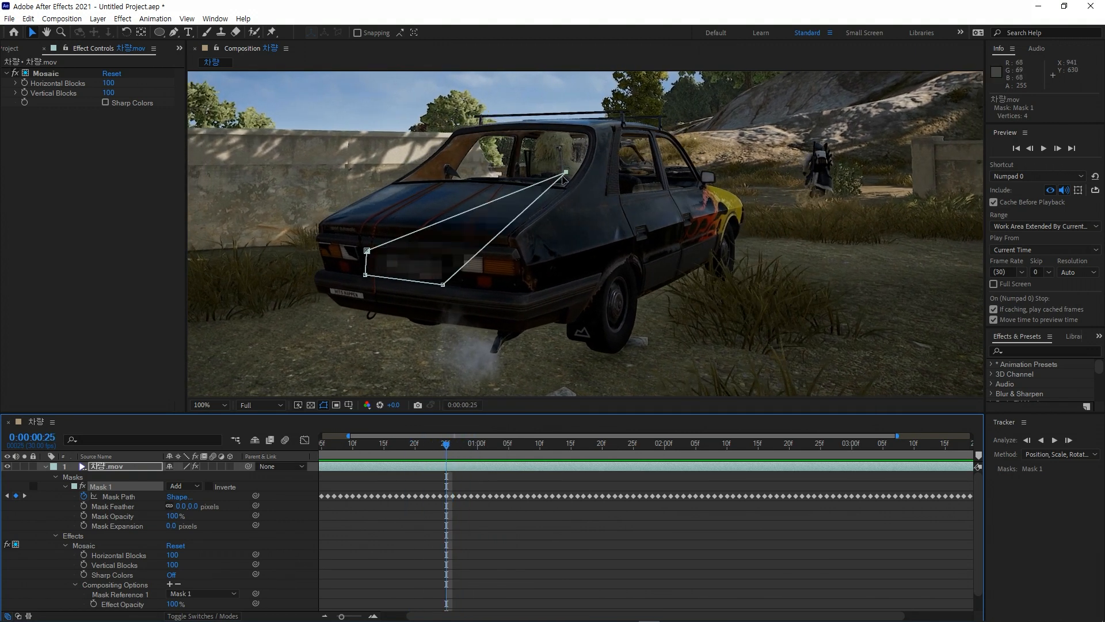
mouse_move(448, 445)
left_mouse_down()
mouse_move(434, 450)
mouse_move(447, 451)
left_mouse_up()
left_click_drag(435, 451, 447, 454)
left_click(440, 495)
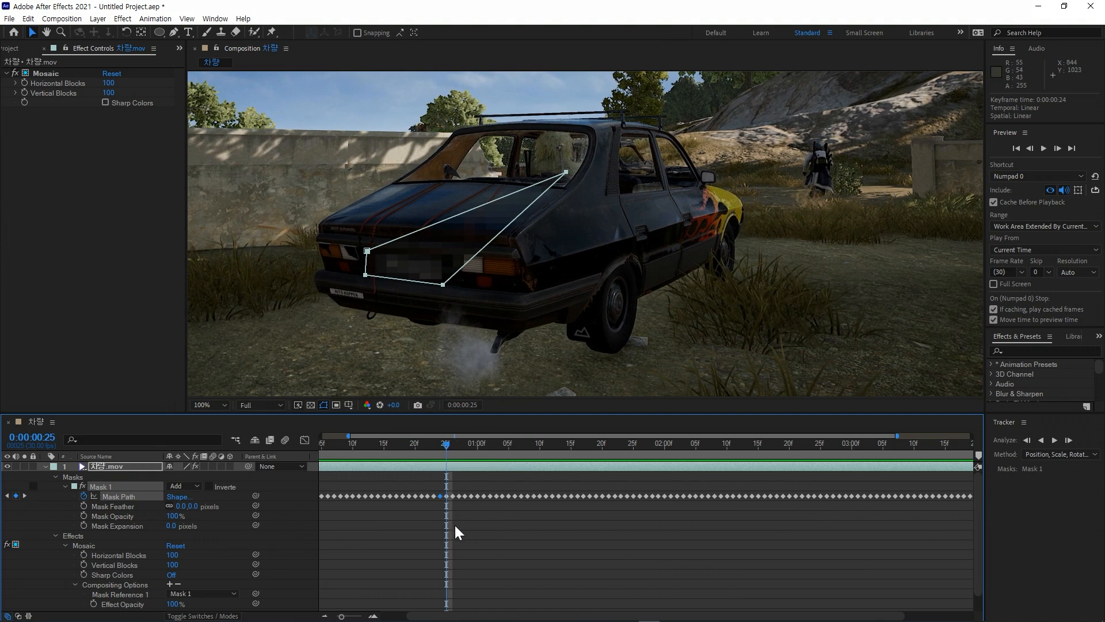
left_click(444, 495)
left_click(436, 526)
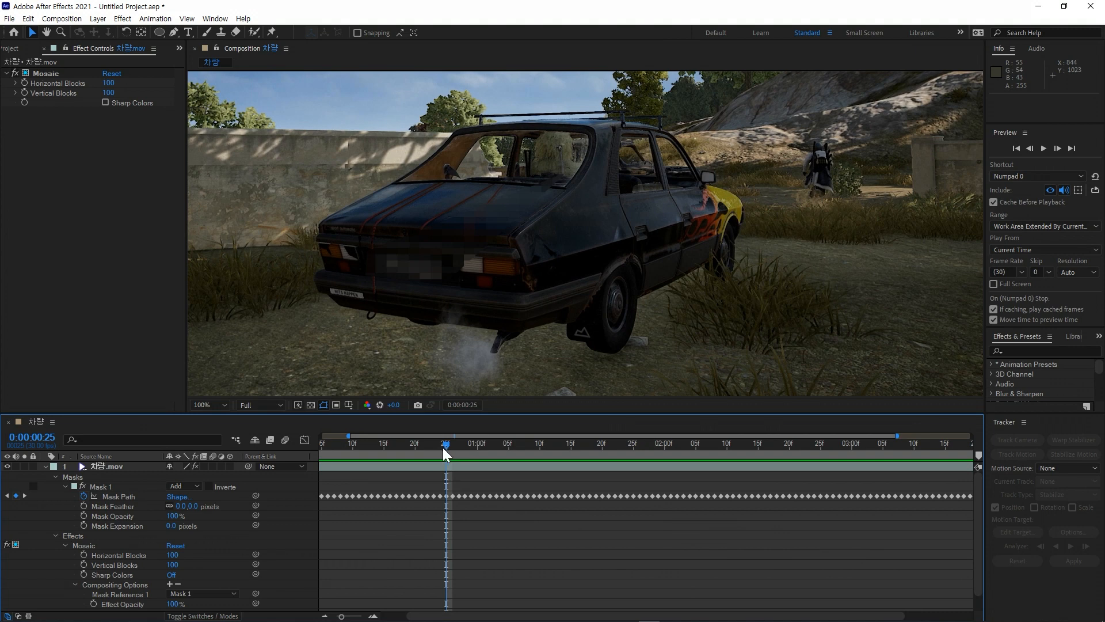
left_click_drag(443, 447, 440, 448)
left_click(439, 496)
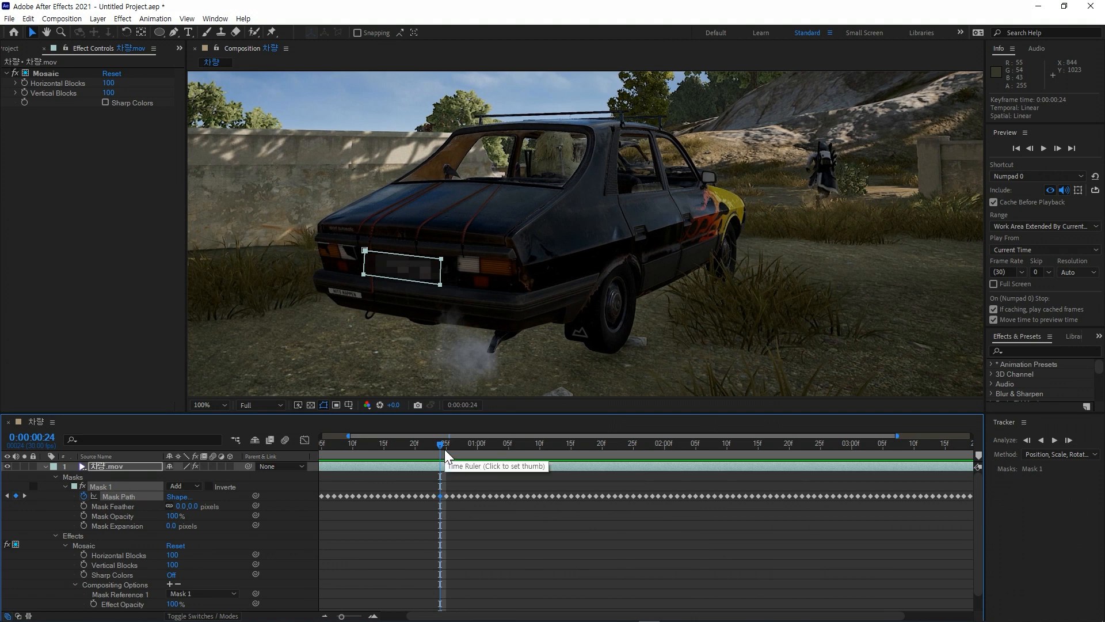
key("ctrl+c")
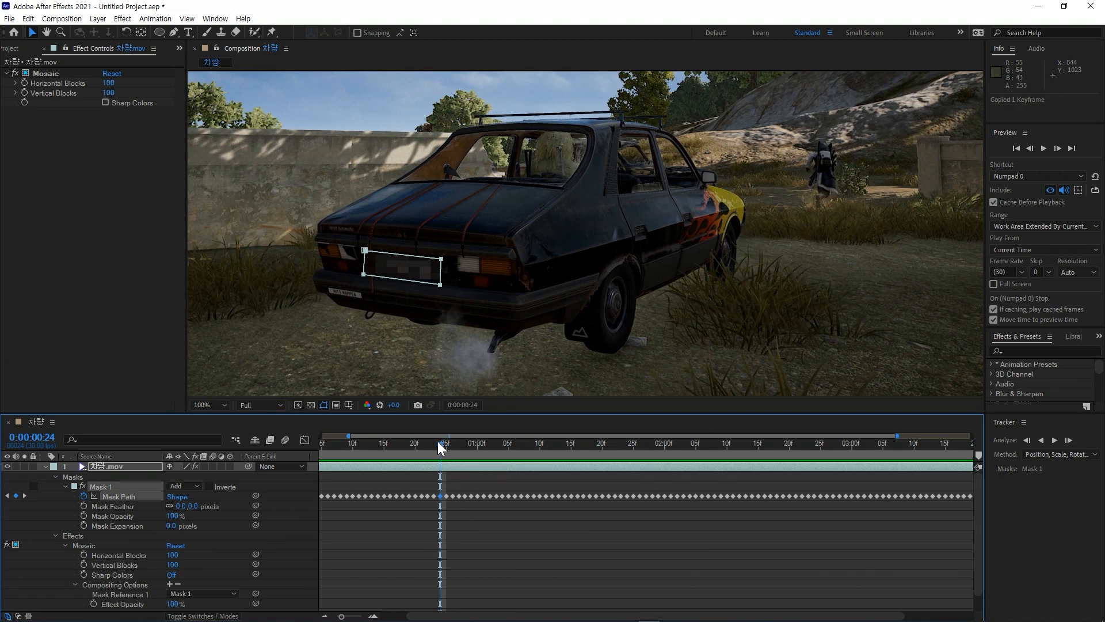
left_click_drag(437, 443, 444, 445)
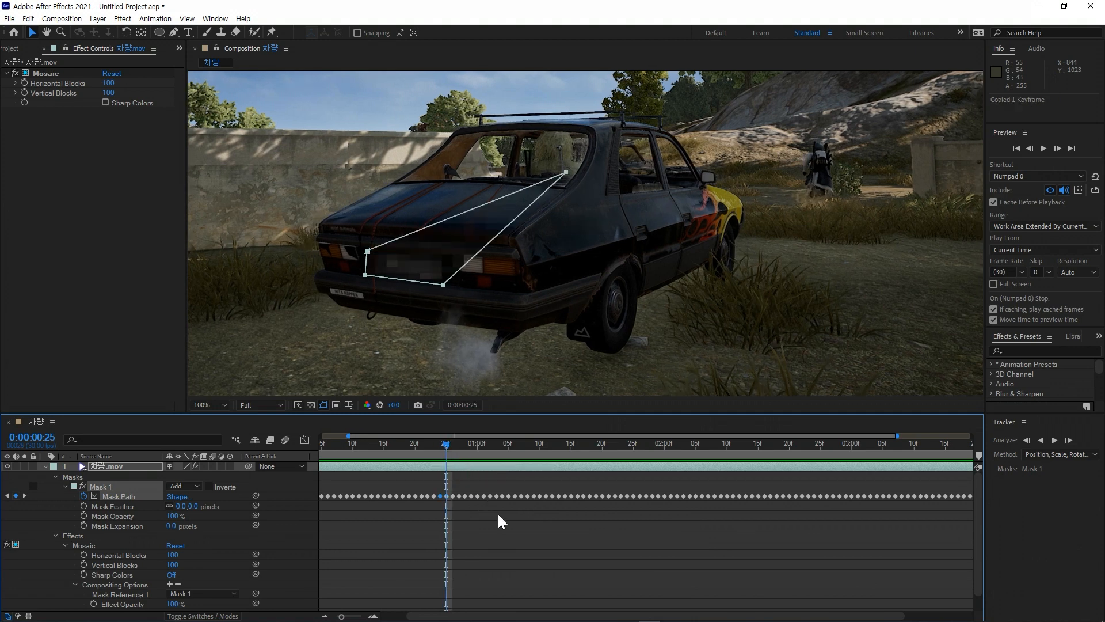
key("ctrl+v")
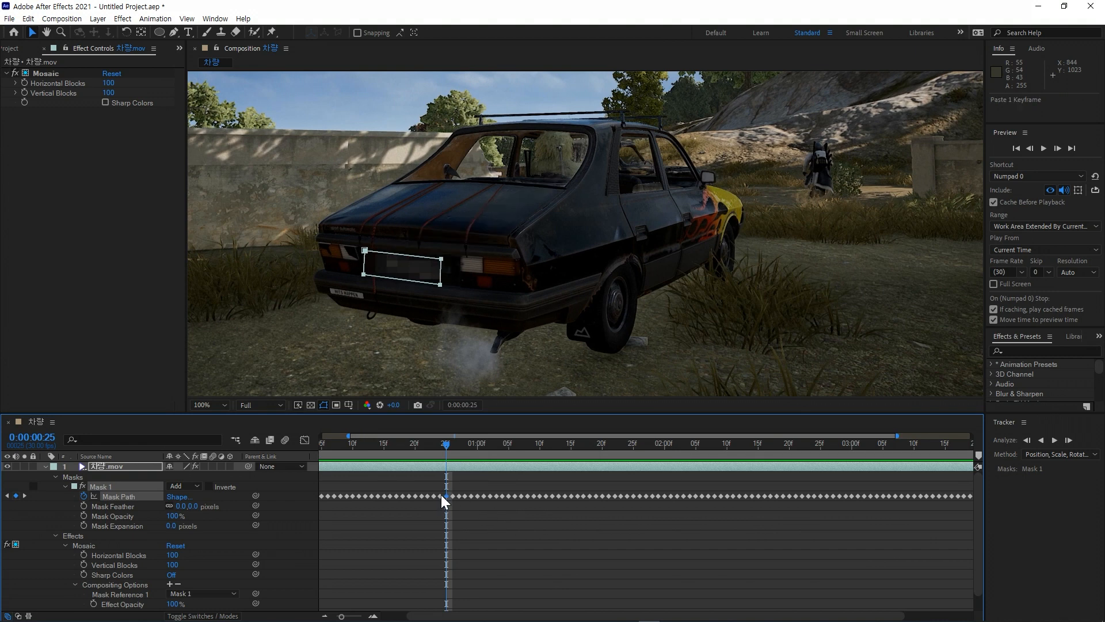
left_click(441, 495)
left_click_drag(462, 511, 427, 486)
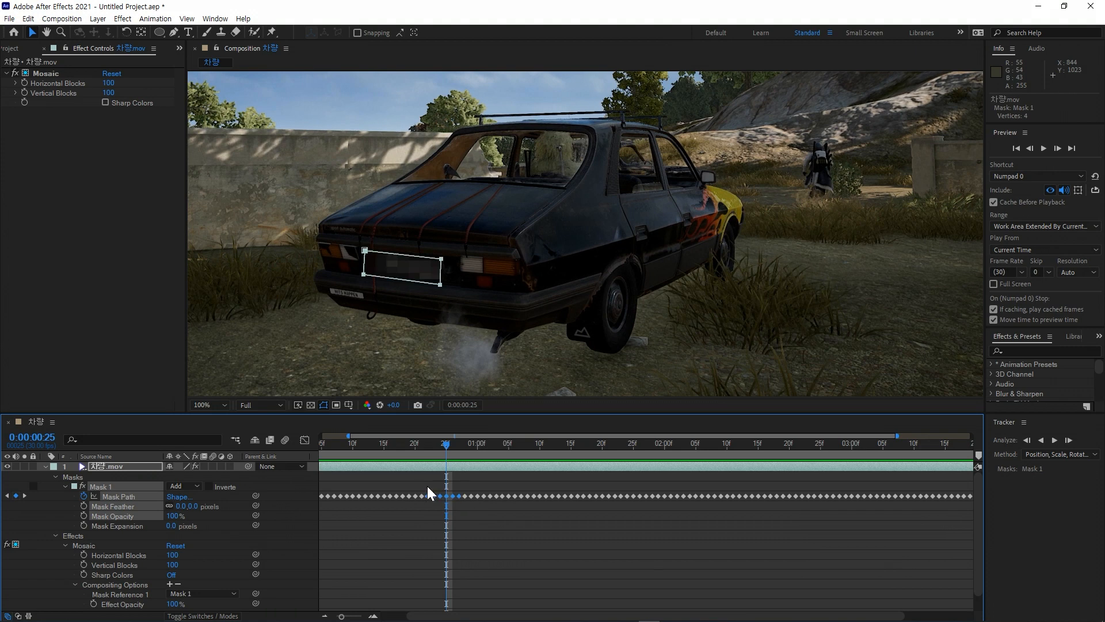
left_click(428, 486)
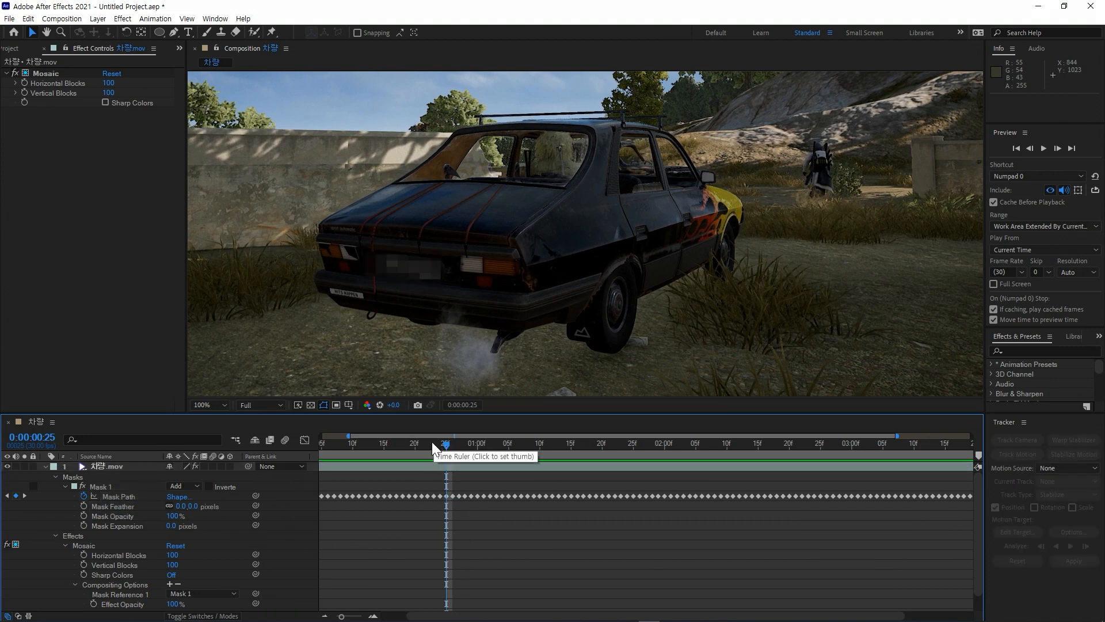
- At 0:00:00:00, nudge Mask 1's upper-right and lower-left vertices to fit the plate, and track the mask forward to the clip's end
left_click_drag(432, 441, 269, 440)
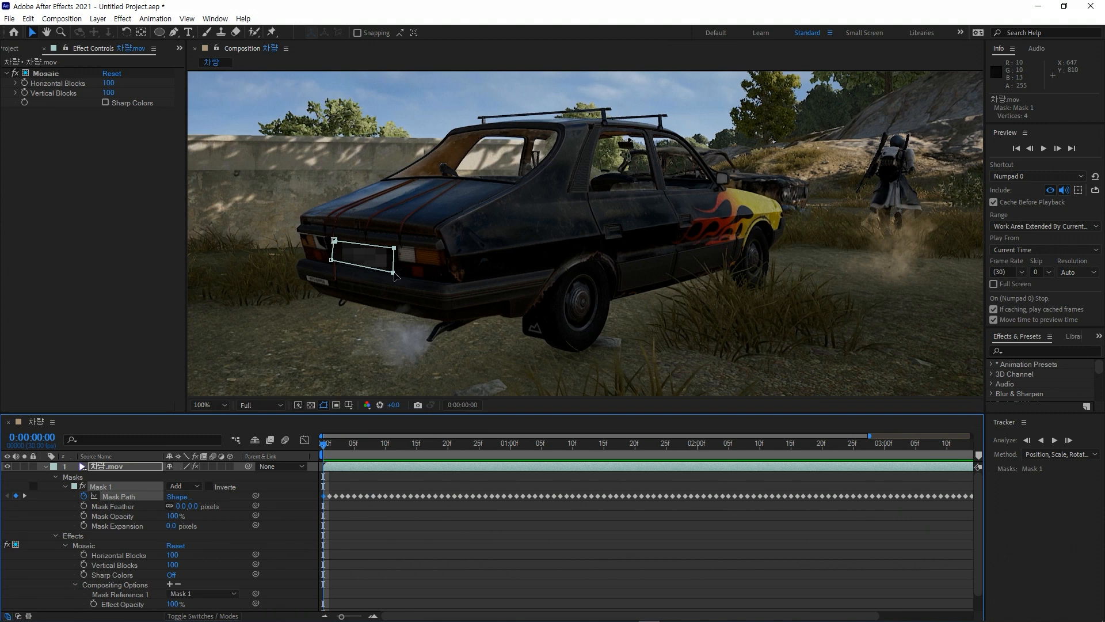
left_click_drag(395, 251, 396, 250)
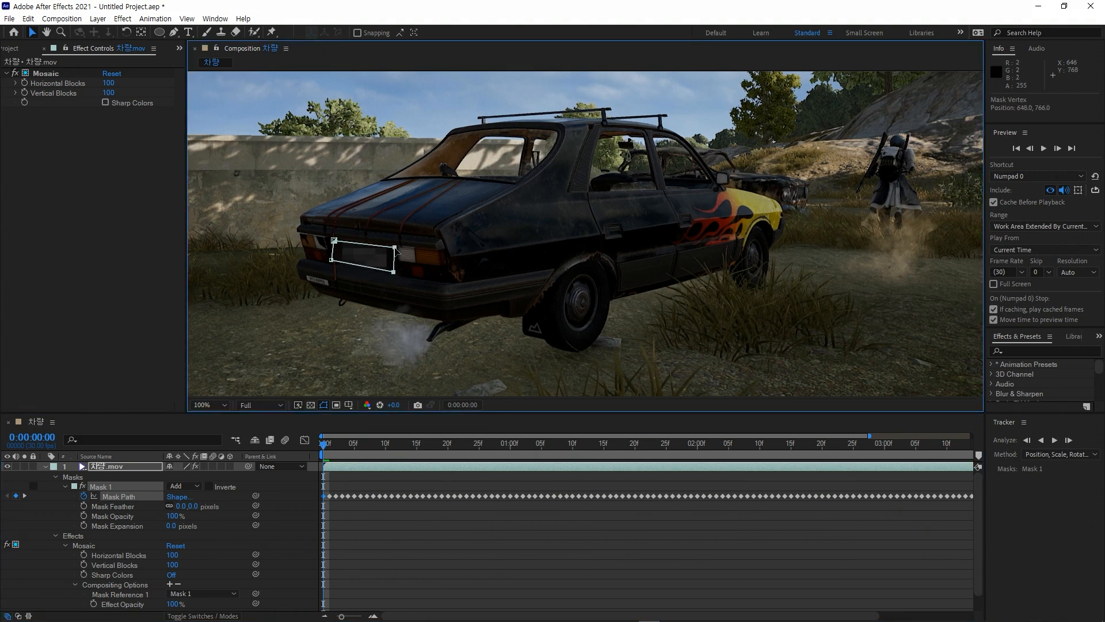
left_click(332, 263)
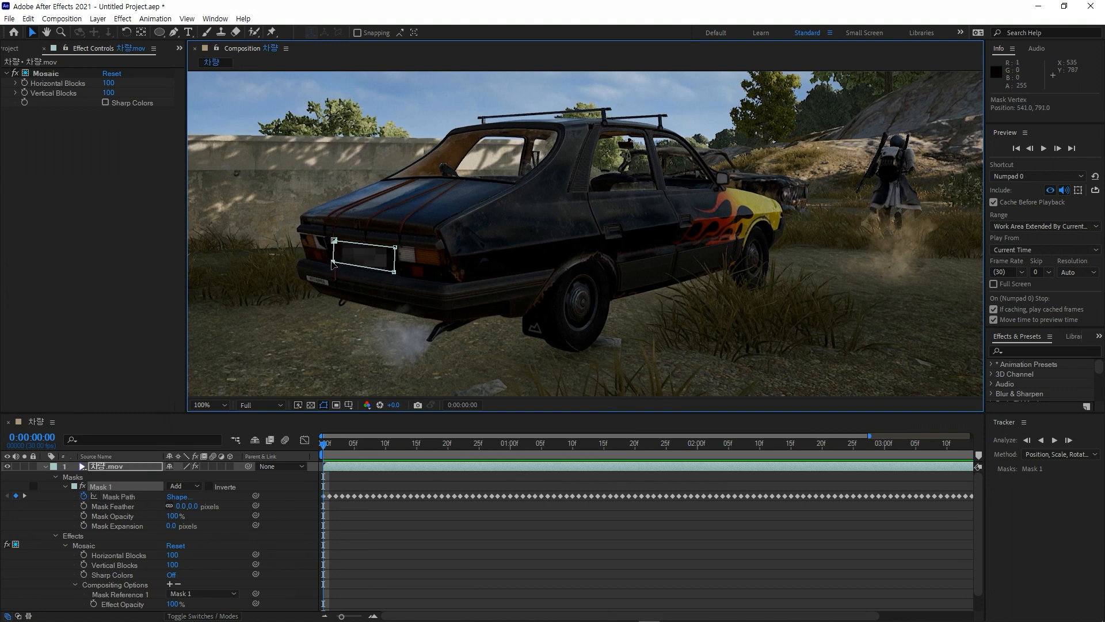
left_click_drag(332, 263, 334, 264)
left_click(325, 447)
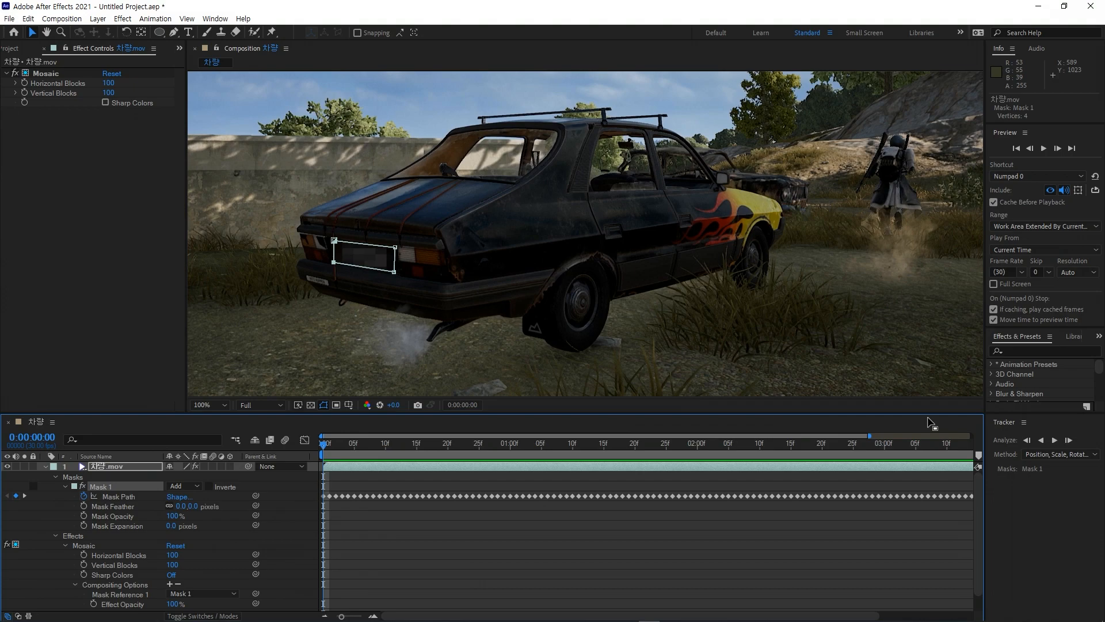
left_click(1053, 441)
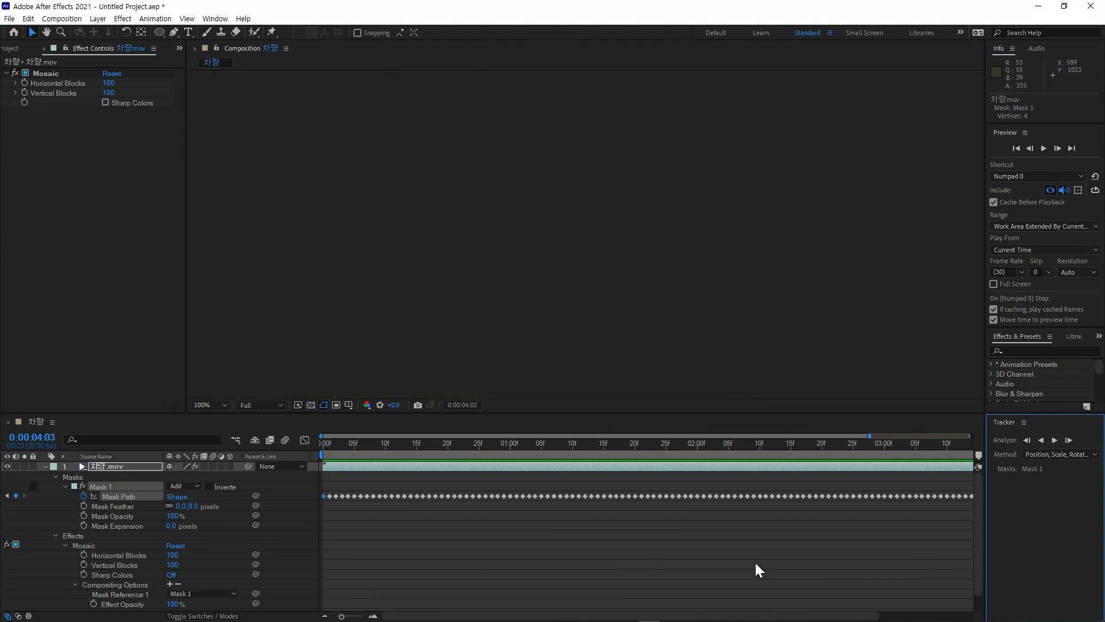
- Fit the whole clip in the timeline and scrub through it to check how Mask 1 follows the license plate
left_click(373, 467)
left_click(326, 445)
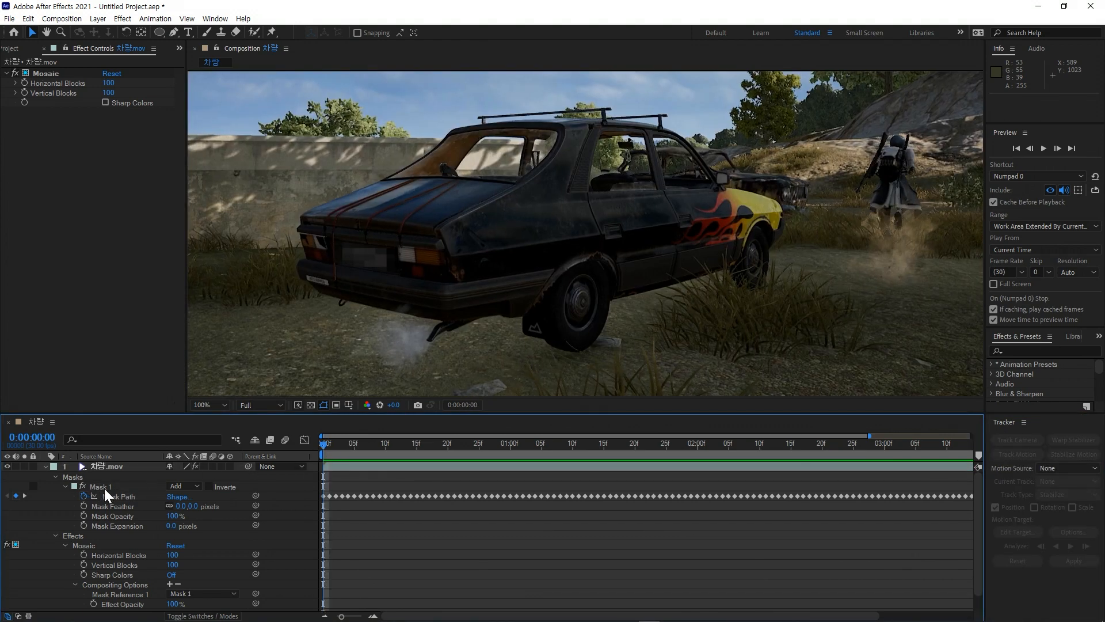
left_click(102, 487)
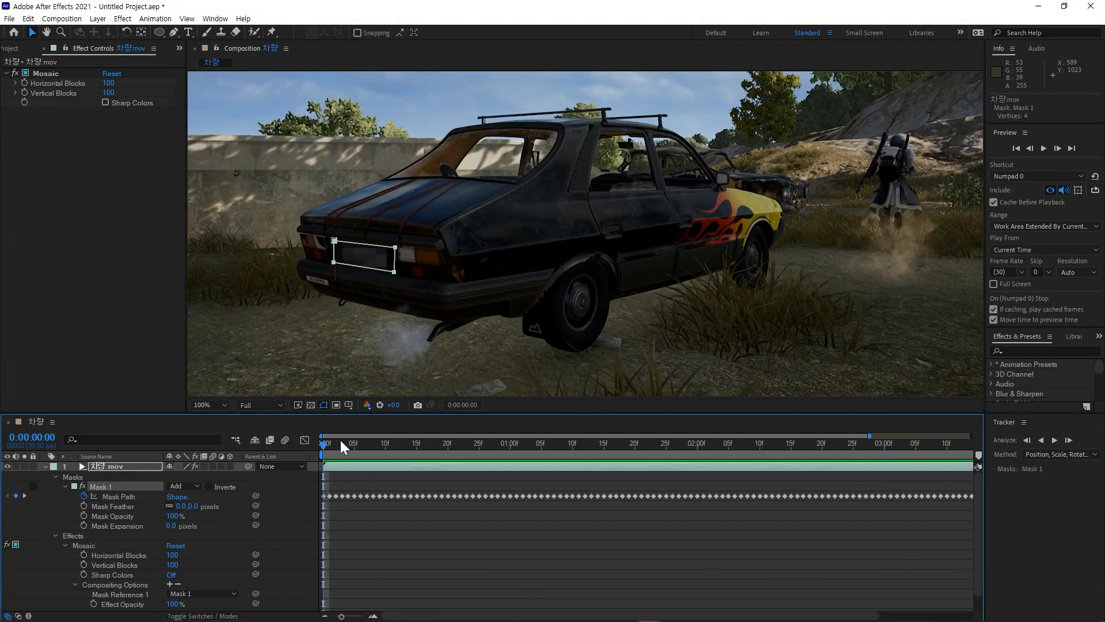
left_click_drag(324, 444, 798, 455)
left_click_drag(343, 615, 337, 616)
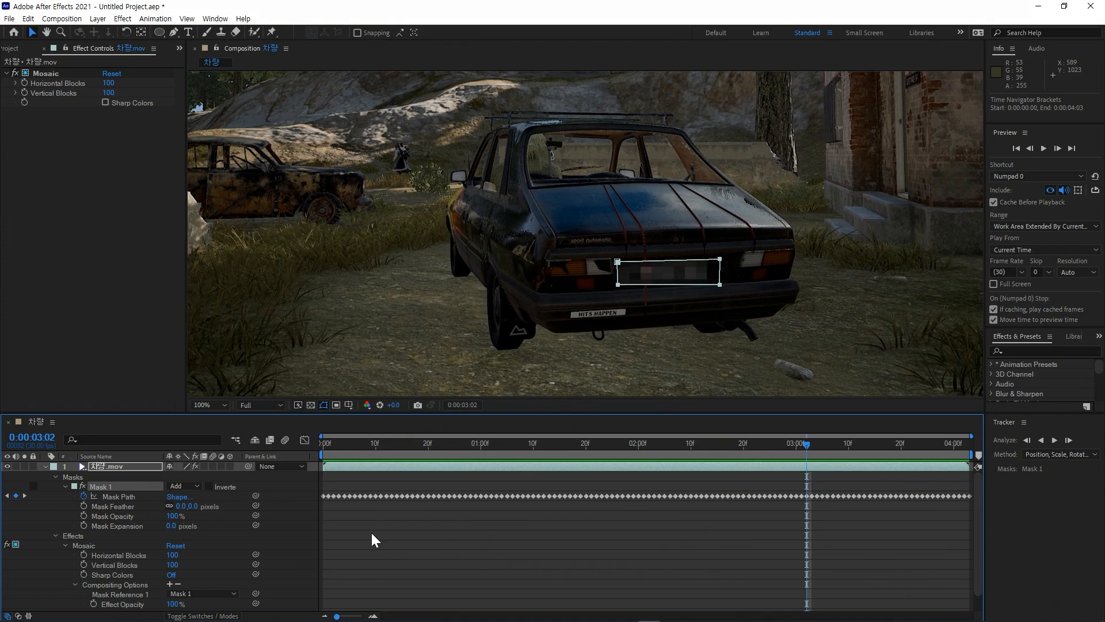
left_click_drag(356, 446, 838, 446)
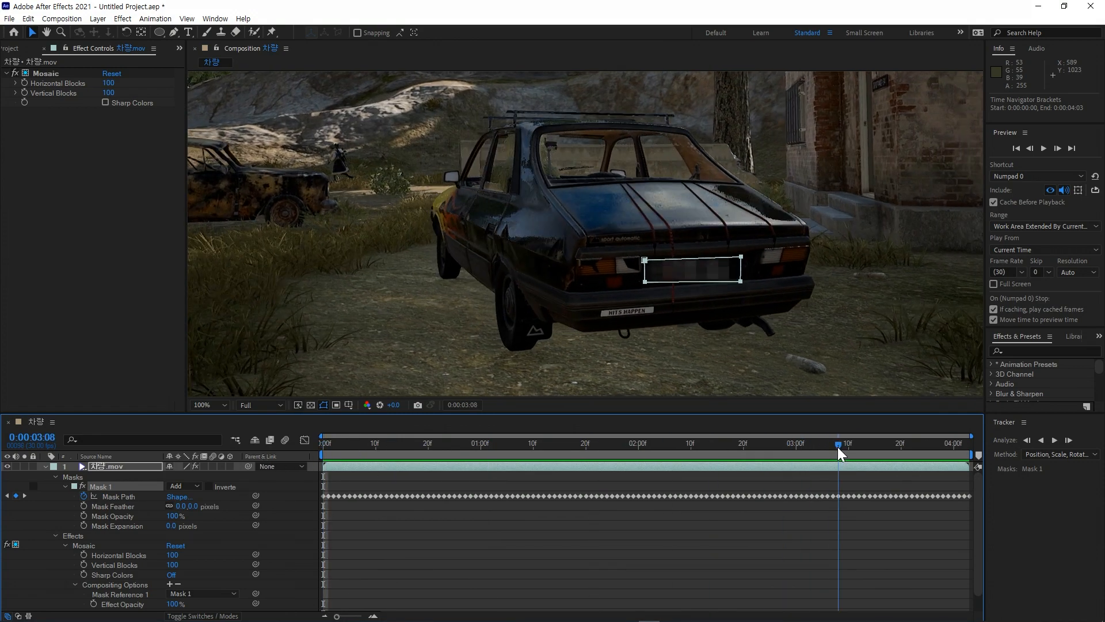
left_click(616, 443)
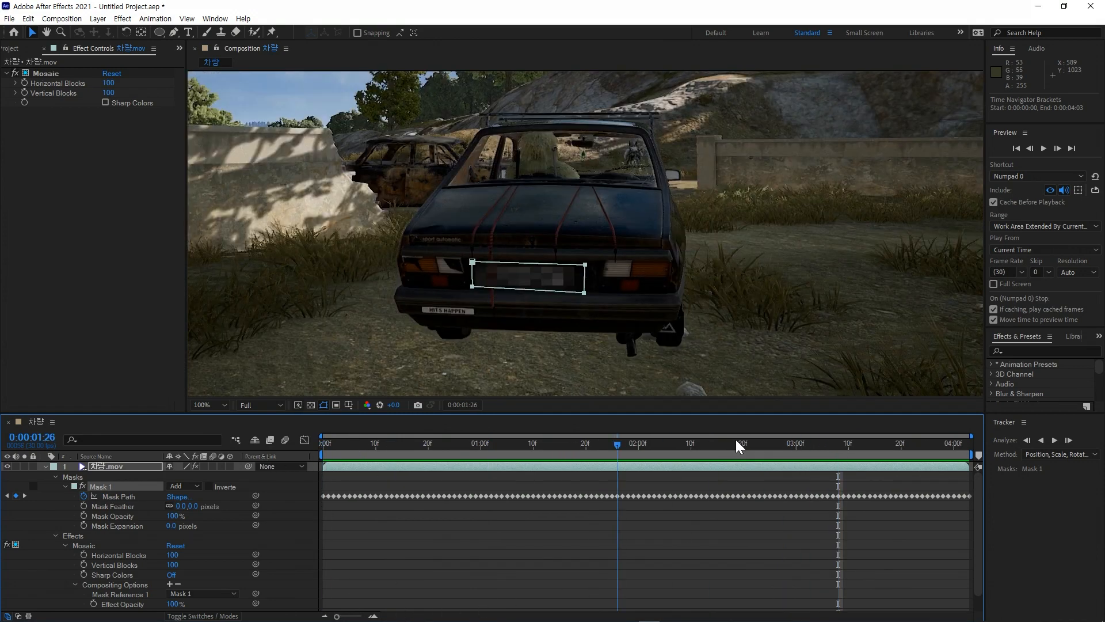
left_click(1054, 440)
left_click_drag(647, 439, 365, 455)
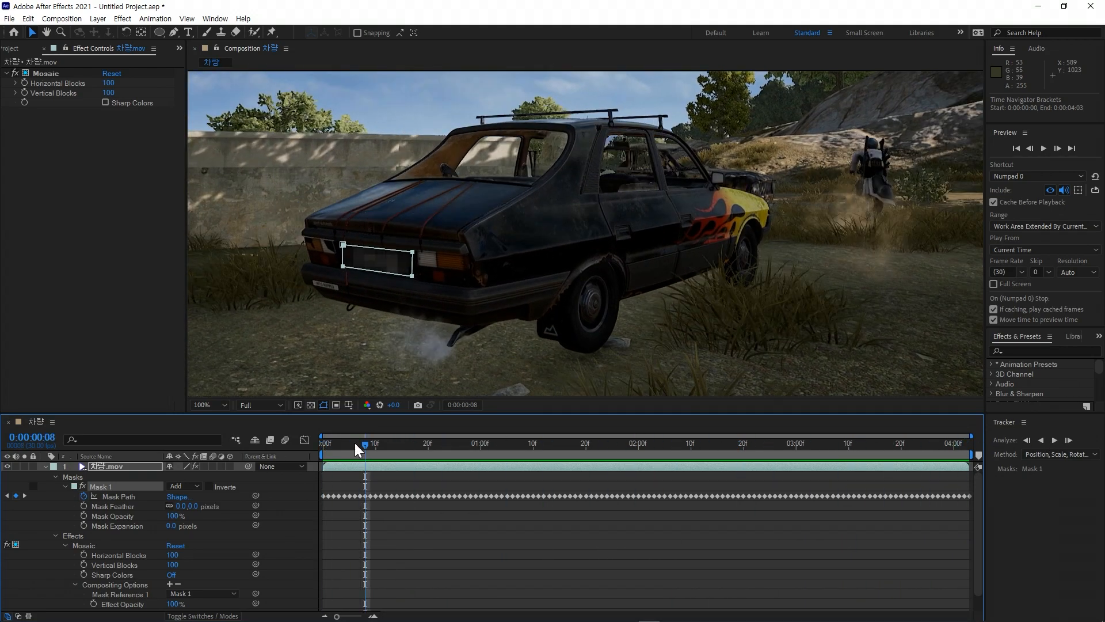
- Hide the mask outline in the composition view and preview the clip from 0:00:00:00
left_click(322, 406)
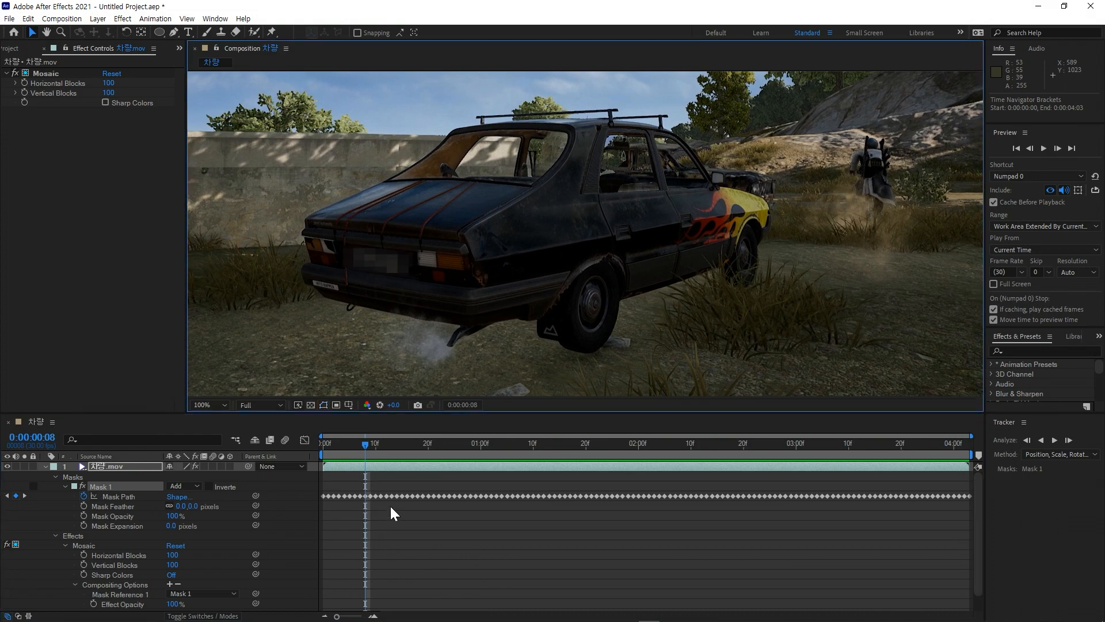
left_click_drag(355, 446, 324, 447)
key("space")
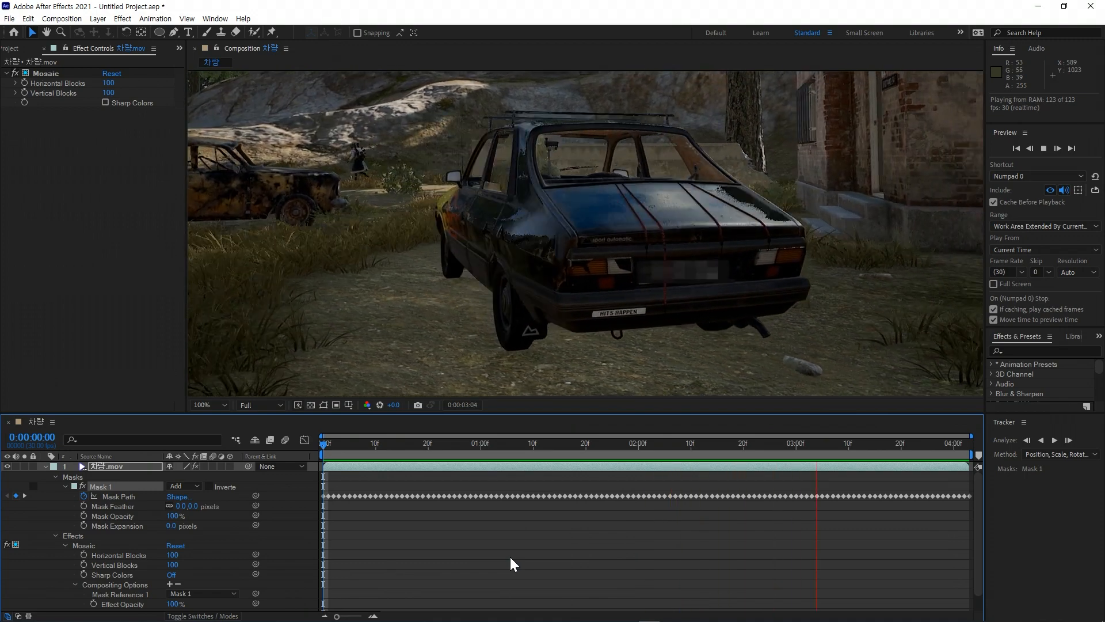
- Stop the preview and apply a Gaussian Blur effect to the 차량.mov layer
key("space")
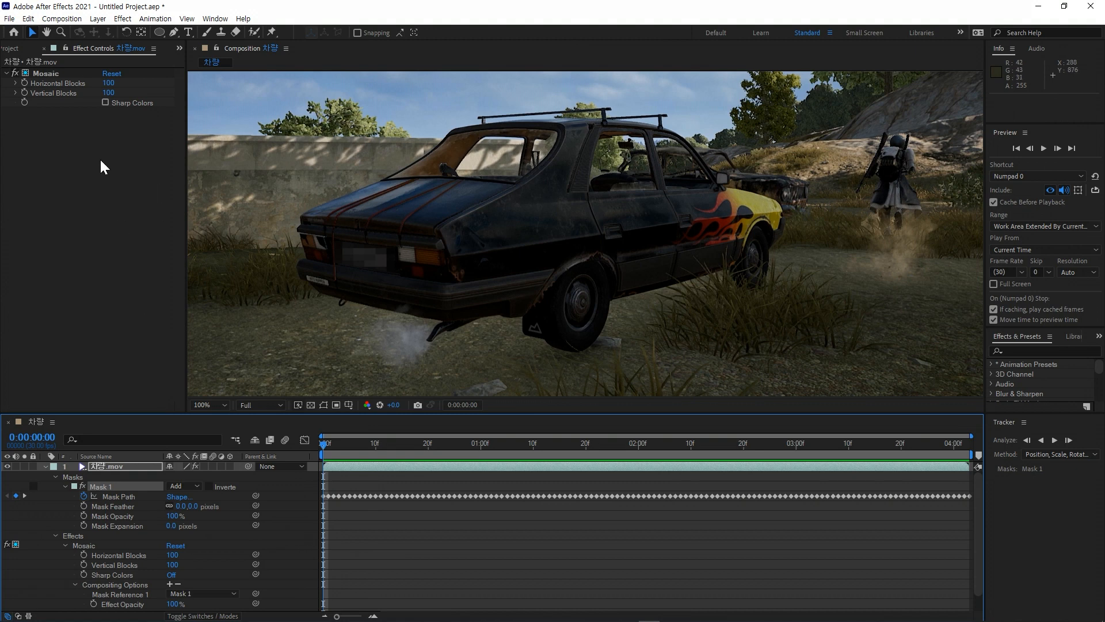
left_click(93, 466)
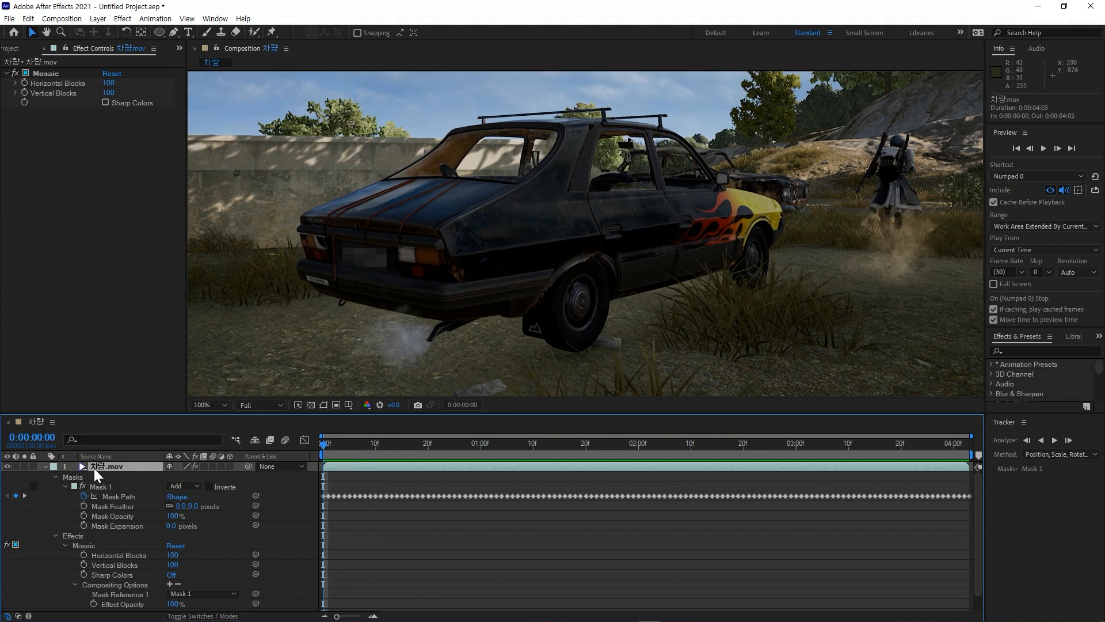
left_click(122, 19)
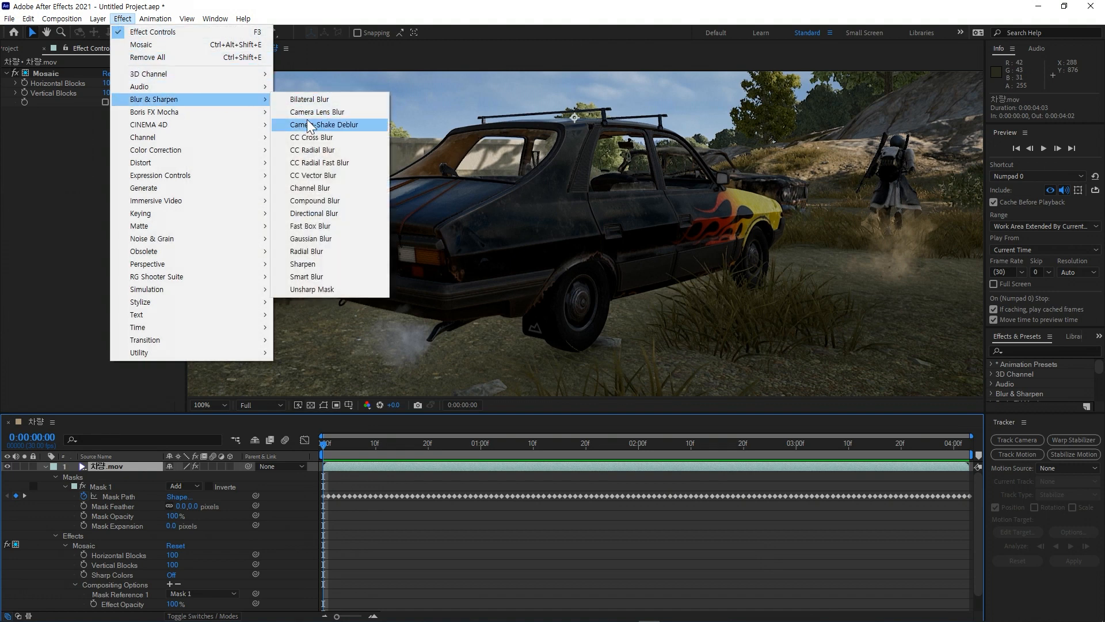
left_click(279, 242)
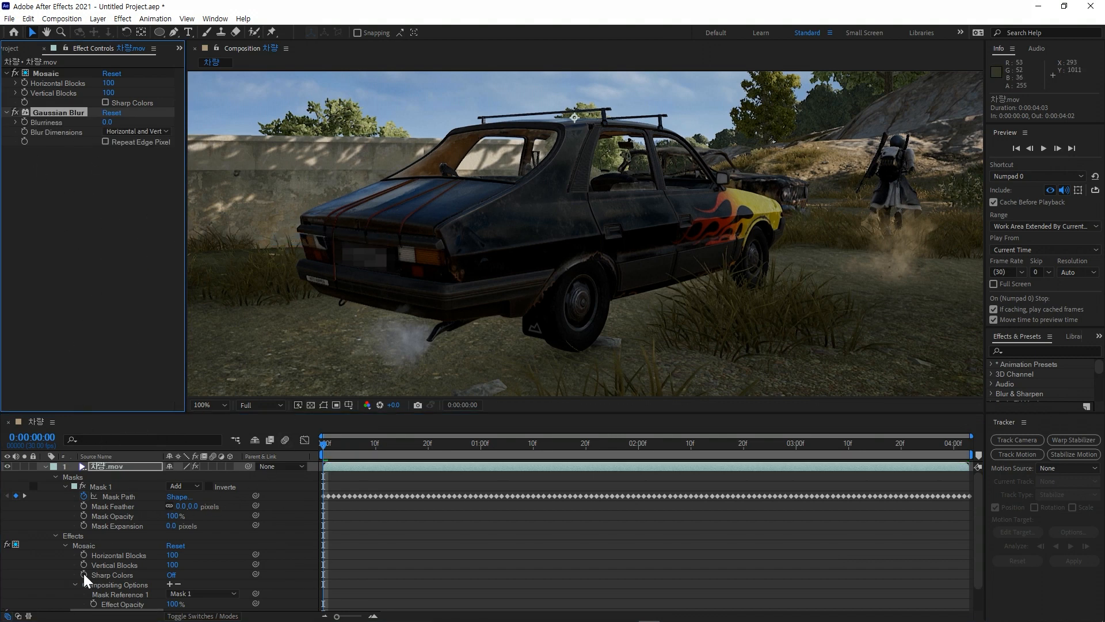
- Expand the Gaussian Blur's Compositing Options in the timeline and add a mask reference set to Mask 1
left_click(72, 535)
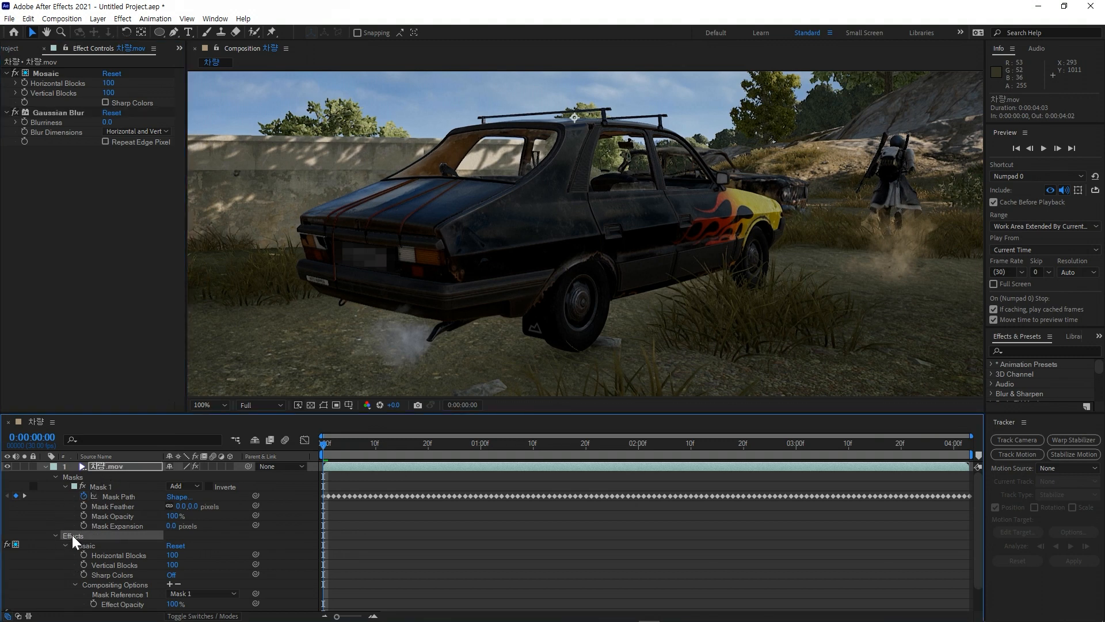
scroll(96, 568, "down", 2)
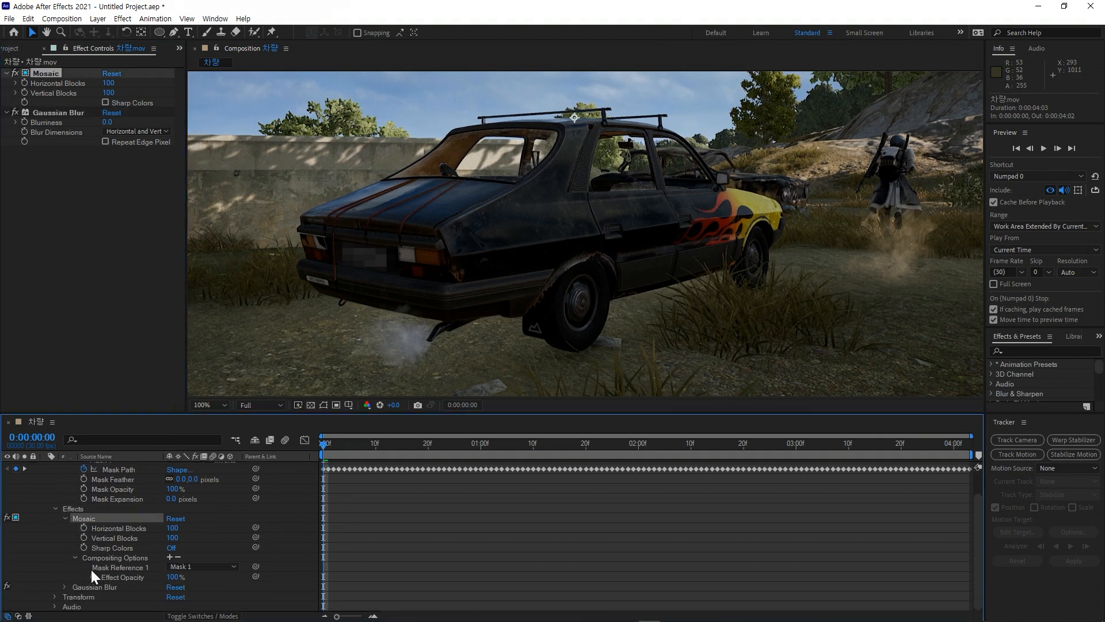
left_click(86, 586)
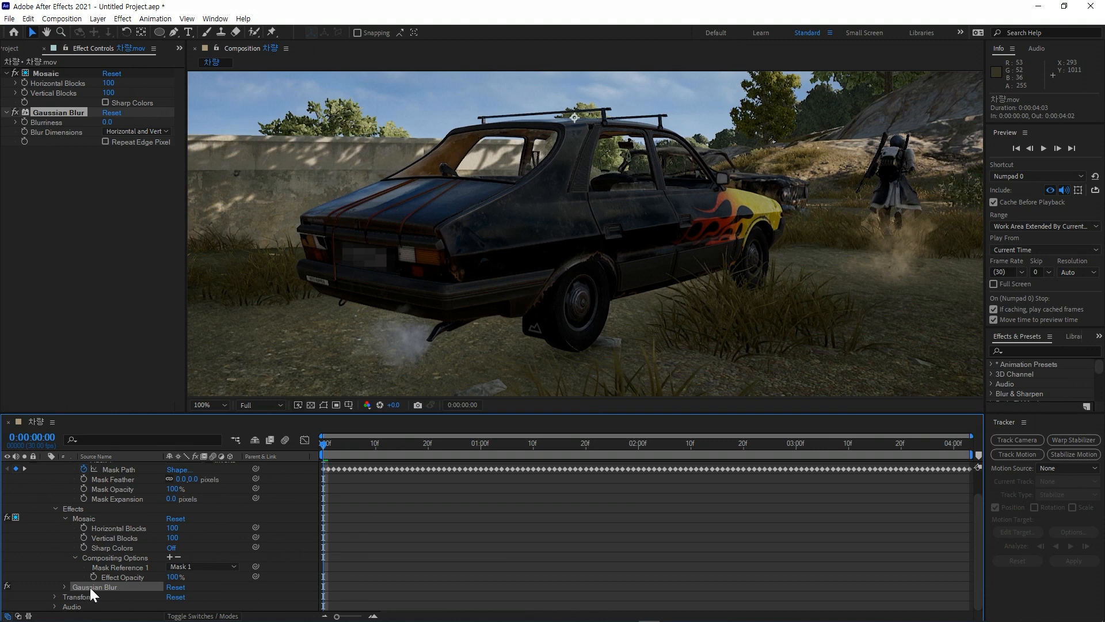
left_click(82, 520)
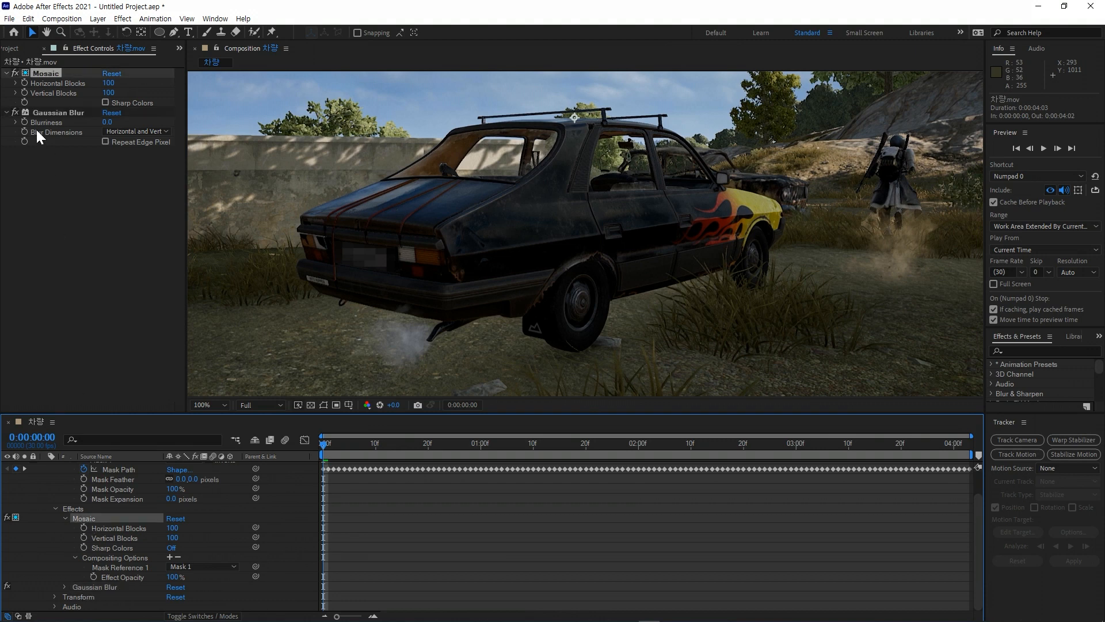
left_click(48, 72)
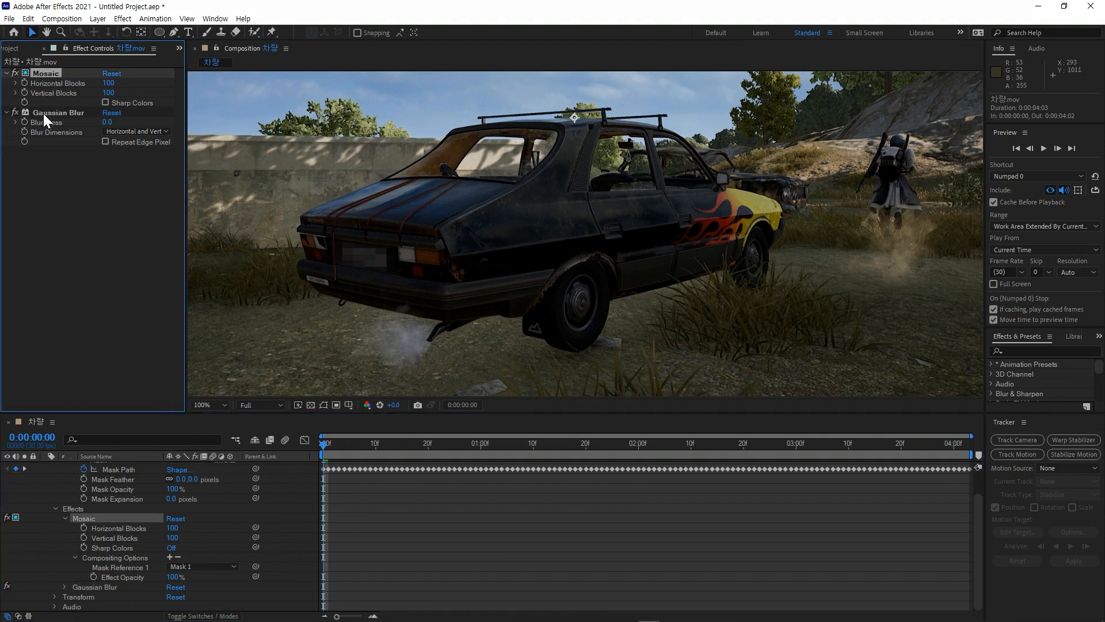
left_click(55, 112)
left_click(90, 585)
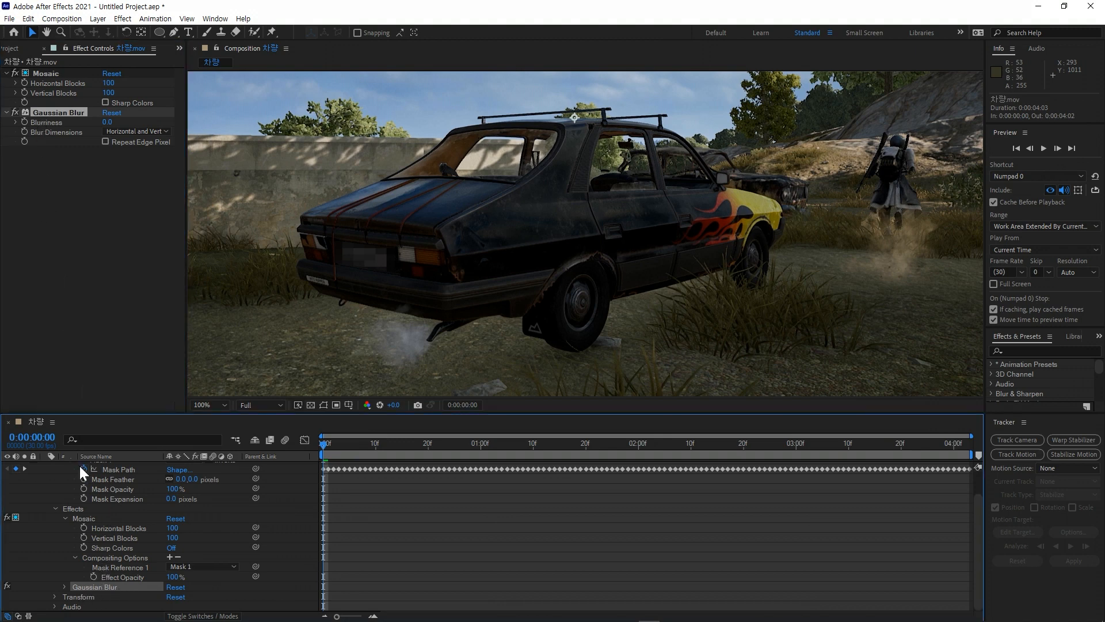
left_click(64, 587)
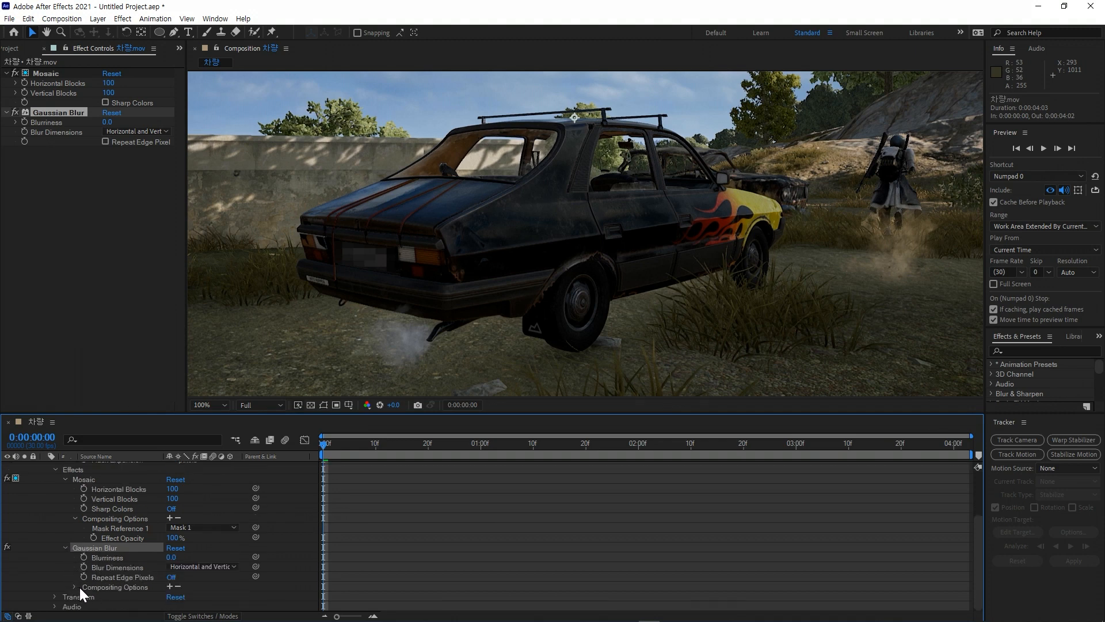
left_click(98, 587)
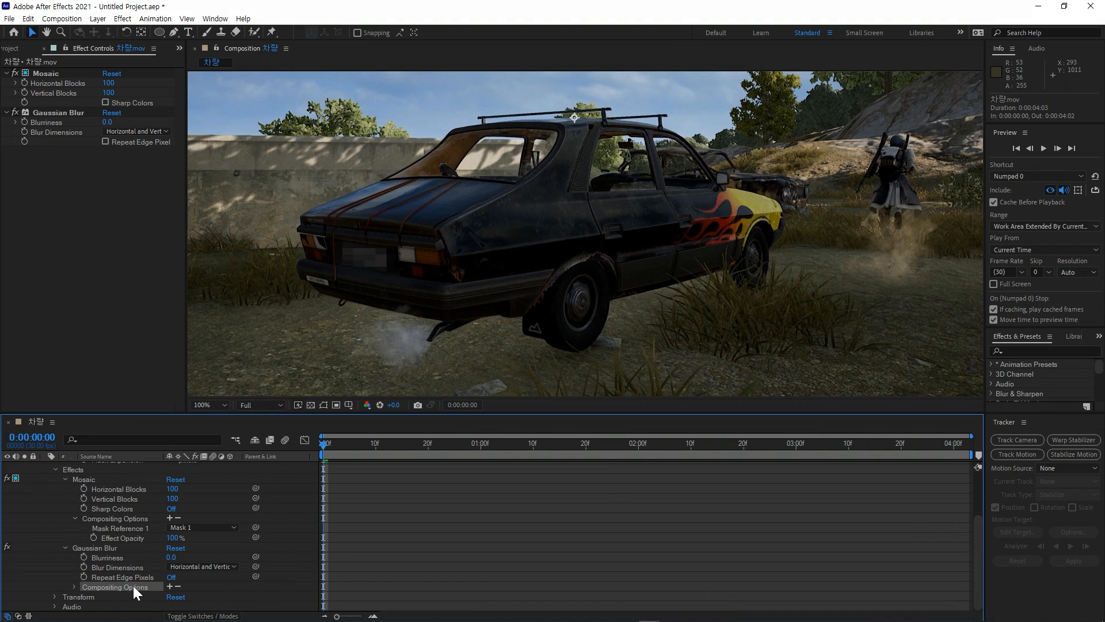
left_click(170, 586)
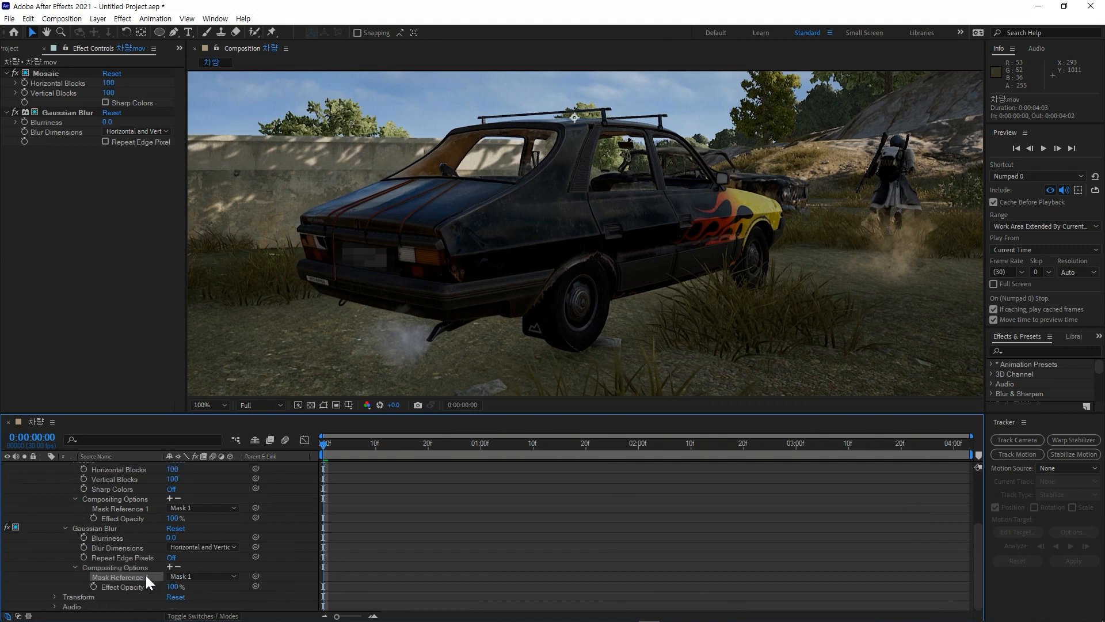
left_click(202, 576)
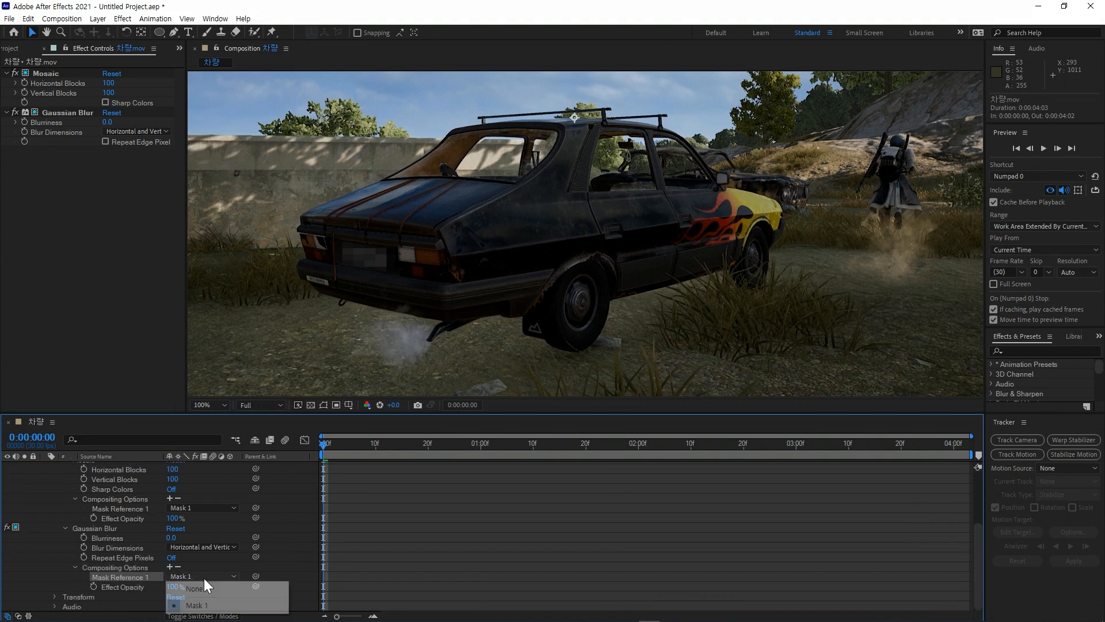
left_click(218, 604)
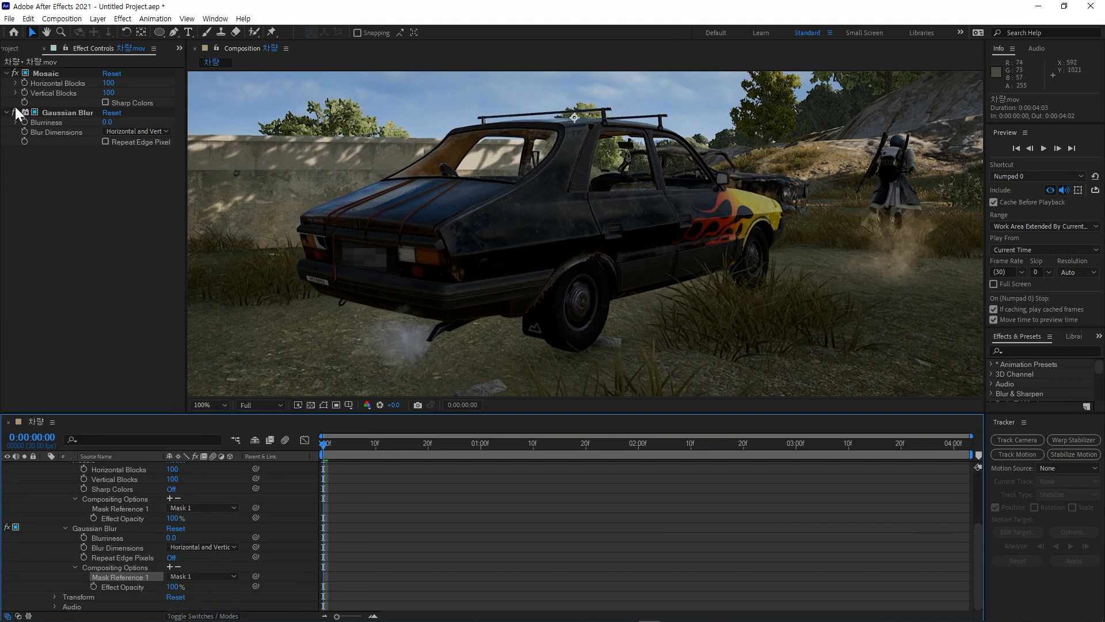
- Turn off the Mosaic effect and set the Gaussian Blur's Blurriness to 20
left_click(15, 74)
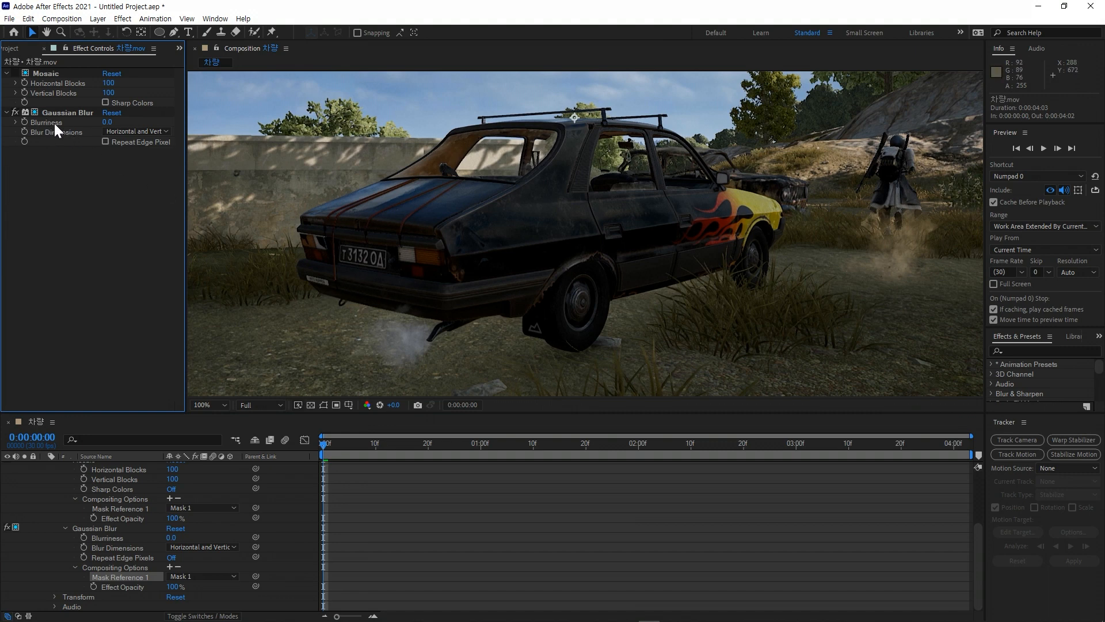
left_click(106, 122)
type("20")
key("Return")
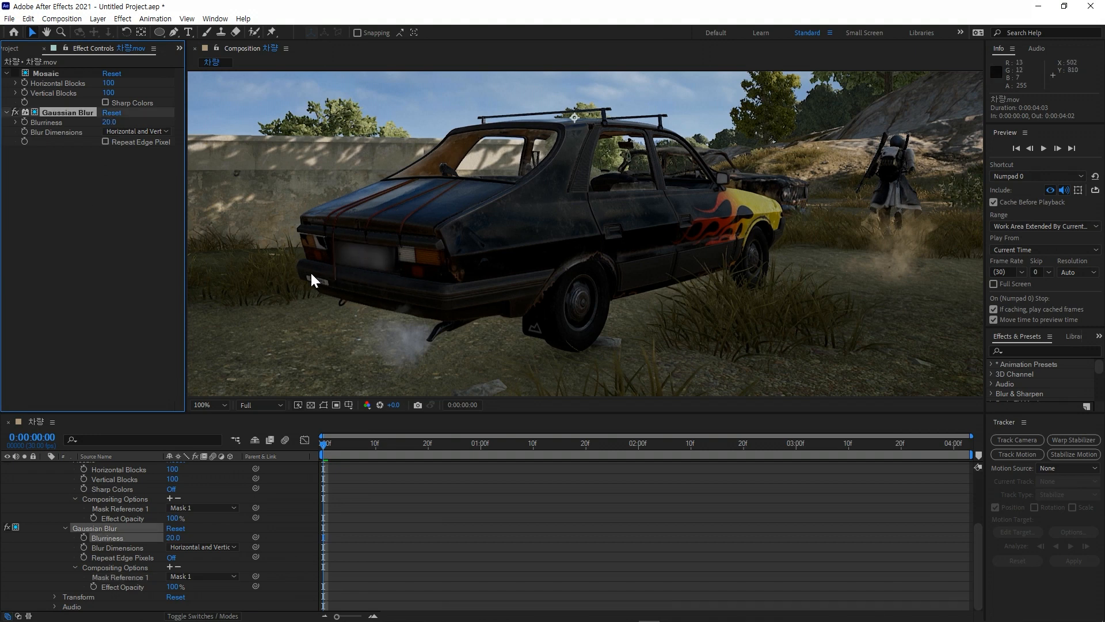
- Inspect the blurred license plate up close and set Mask 1's Mask Feather to 5 pixels
scroll(345, 275, "up", 1)
scroll(283, 282, "up", 1)
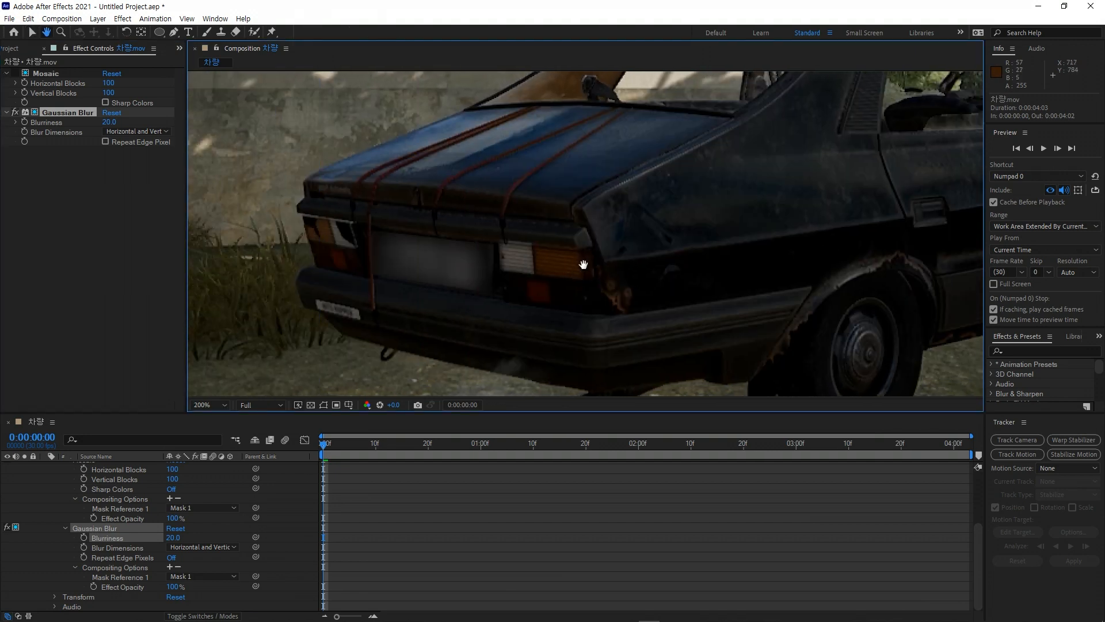
scroll(464, 275, "up", 1)
scroll(495, 299, "up", 1)
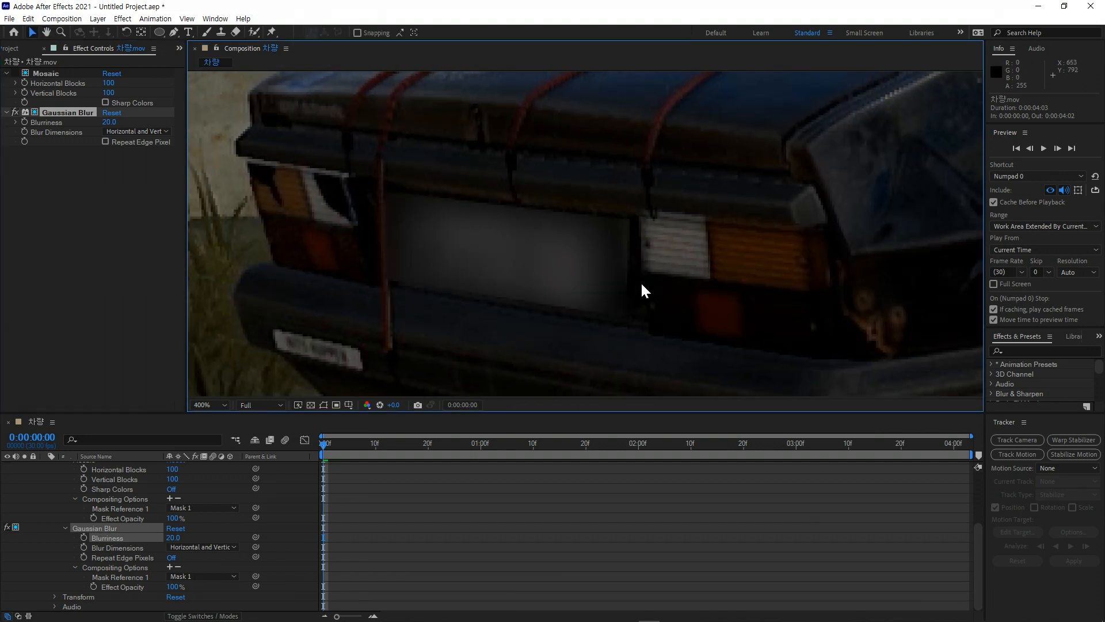
scroll(119, 547, "up", 3)
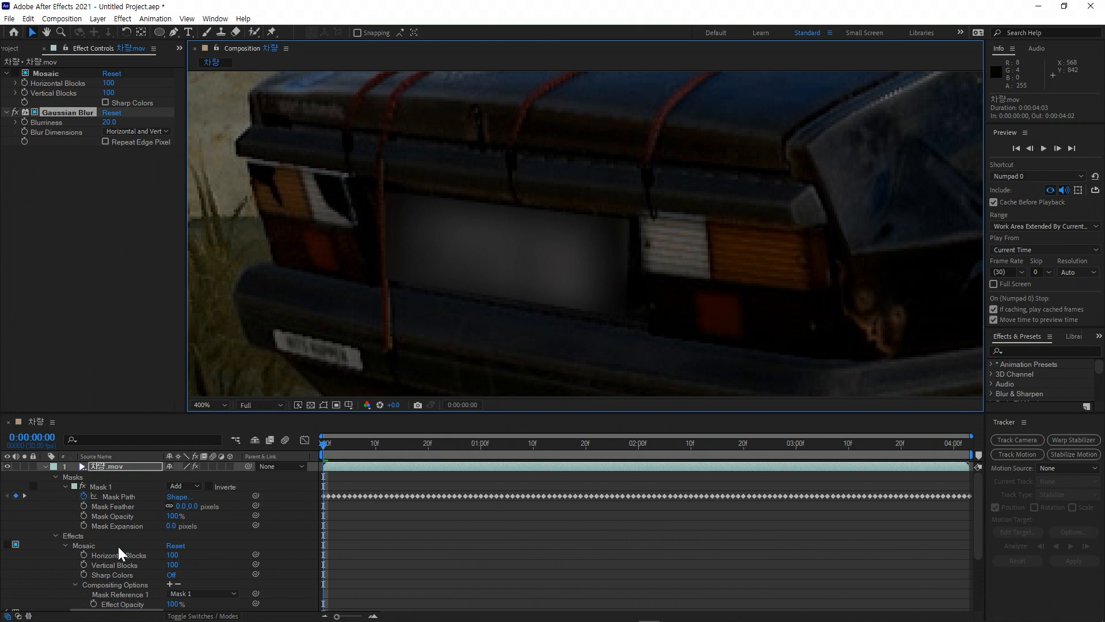
left_click(99, 486)
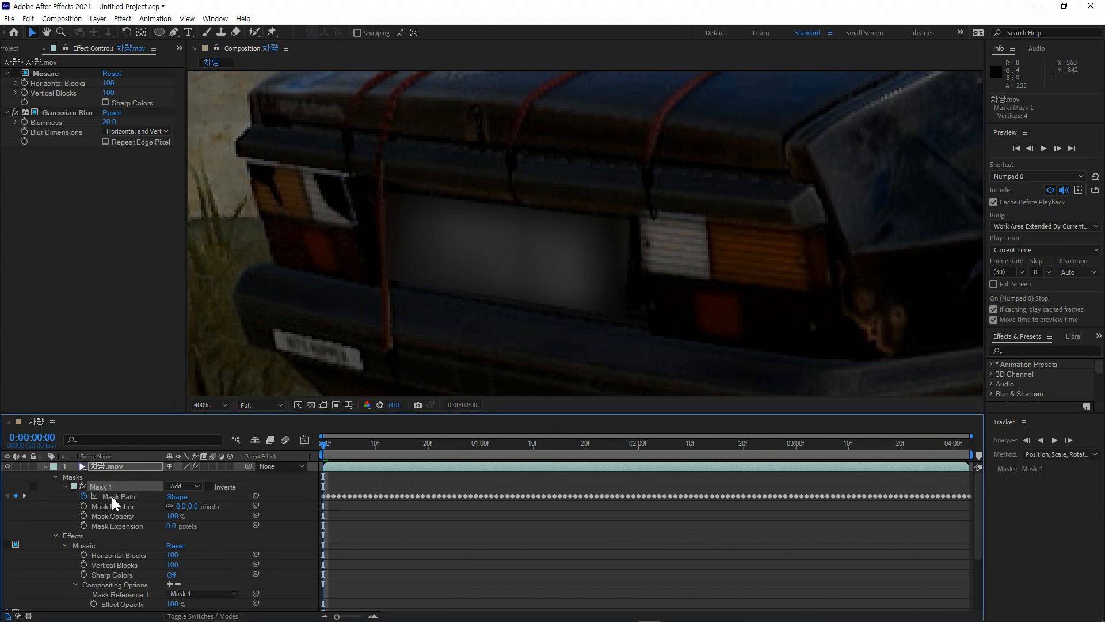
left_click(118, 507)
mouse_move(202, 508)
left_mouse_down()
mouse_move(192, 509)
mouse_move(202, 514)
left_mouse_up()
left_click(180, 506)
type("5")
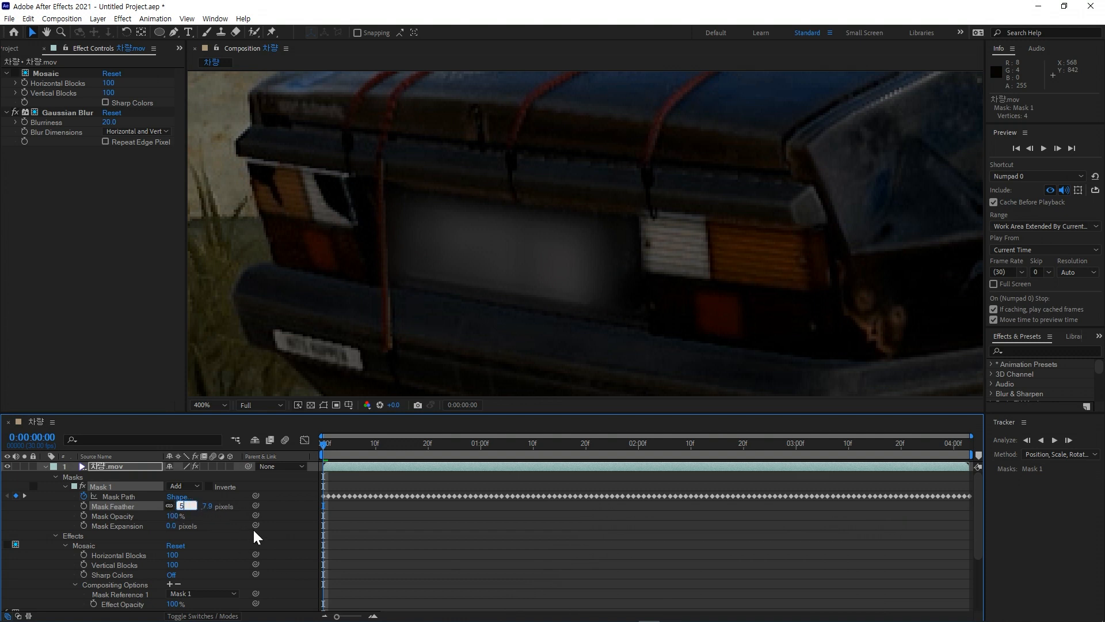
left_click(296, 536)
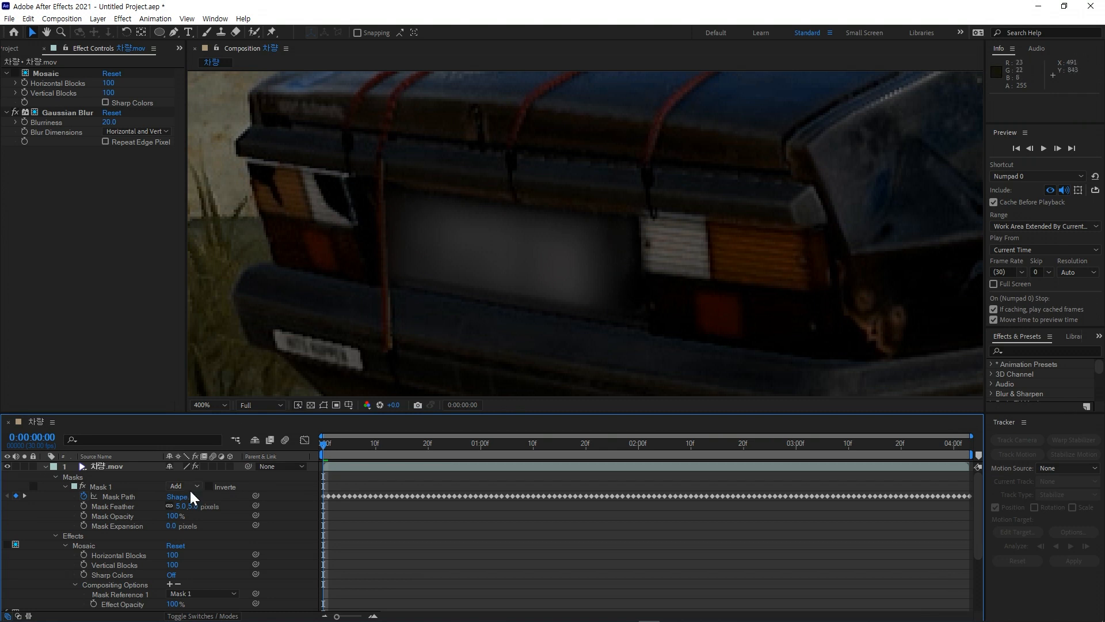
- Increase Mask 1's Mask Expansion to 2.1 pixels and check the blur's edges around the license plate
left_click(113, 527)
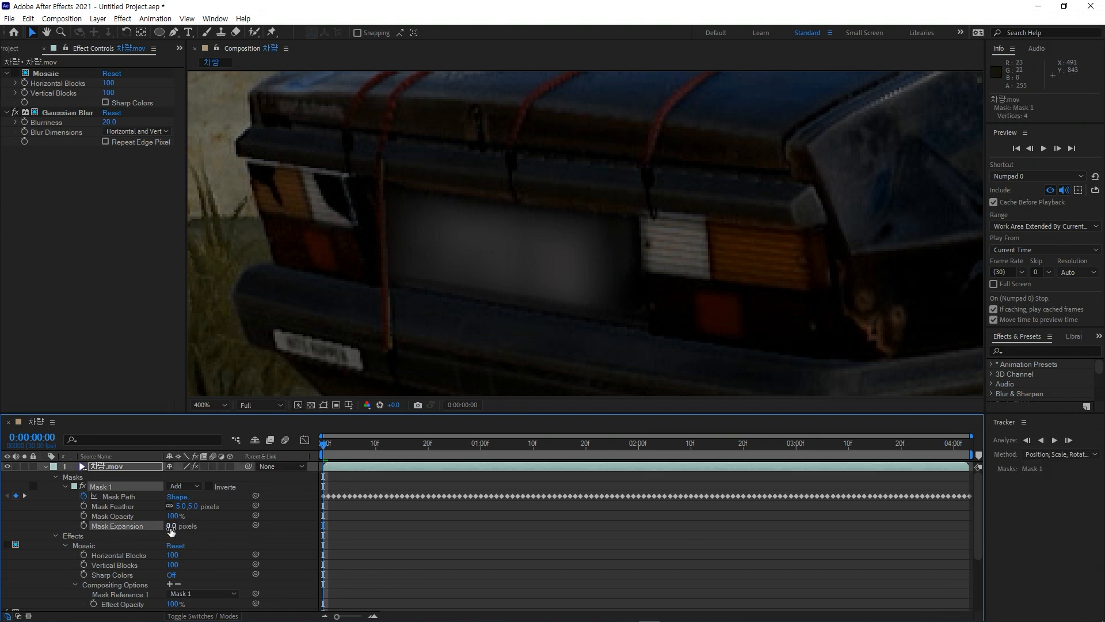
mouse_move(171, 531)
left_mouse_down()
mouse_move(190, 526)
mouse_move(173, 526)
left_mouse_up()
scroll(704, 306, "down", 4)
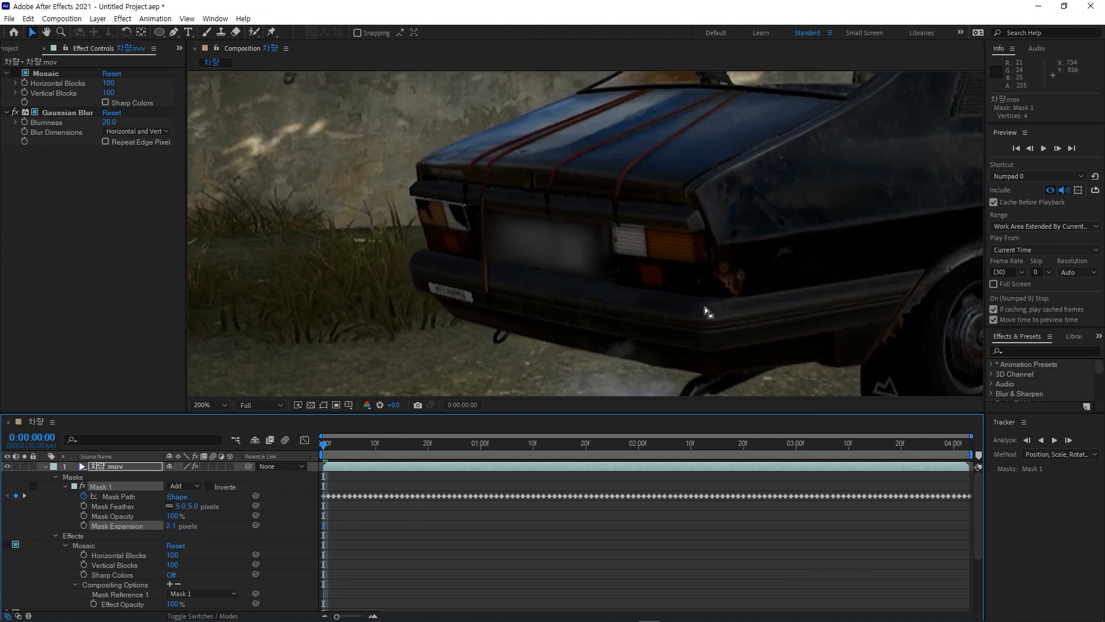
left_click_drag(492, 351, 546, 309)
scroll(547, 309, "up", 2)
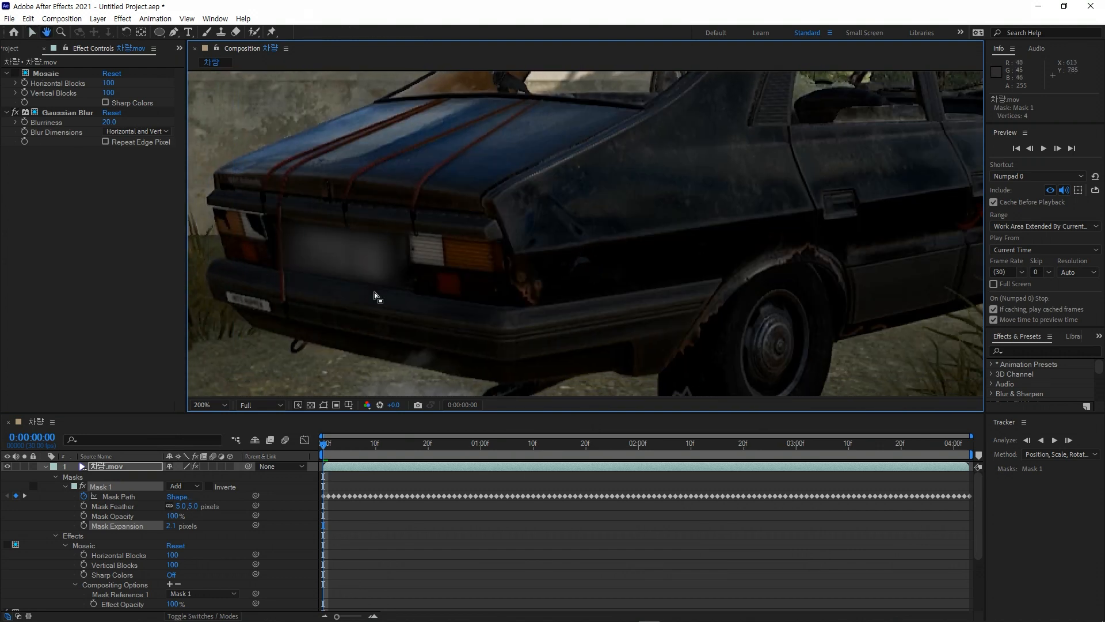
scroll(405, 323, "down", 2)
left_click_drag(500, 301, 417, 303)
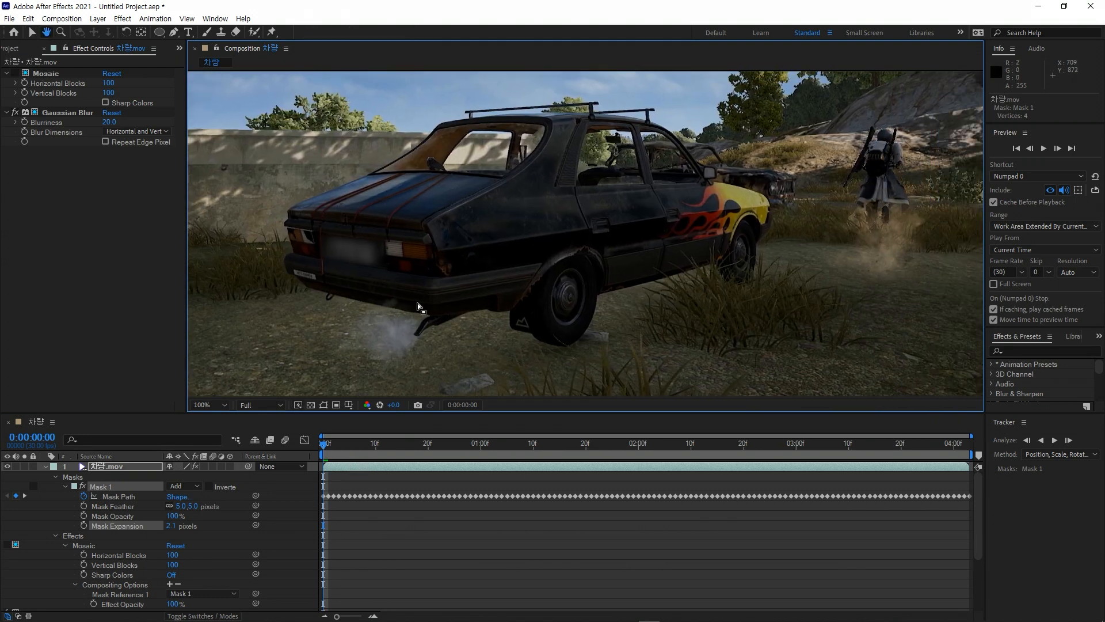
- Preview the clip with the blurred license plate and stop at 0:00:02:04
left_click(427, 538)
key("KP_0")
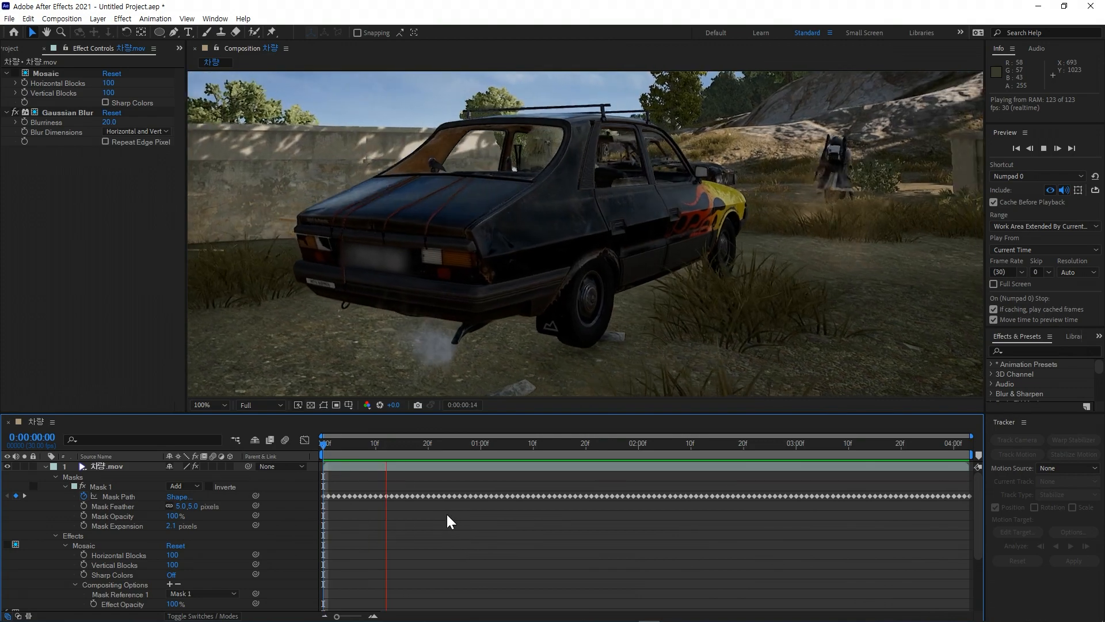
left_click(160, 173)
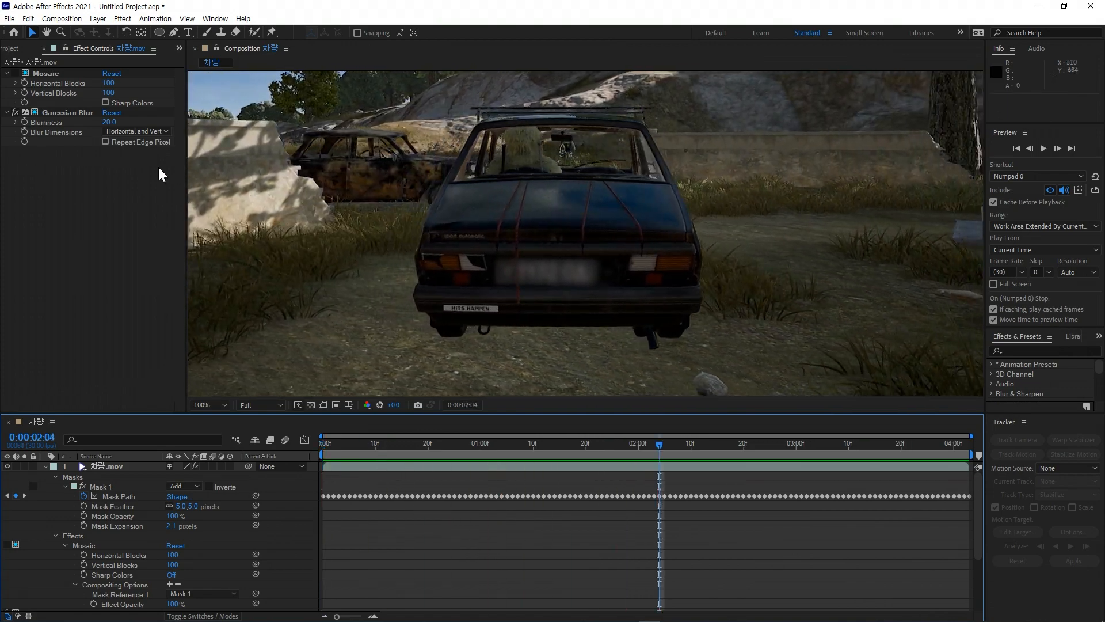
- Set the Gaussian Blur's Blurriness to 50 and Mask 1's Mask Feather to 10 pixels
left_click(110, 122)
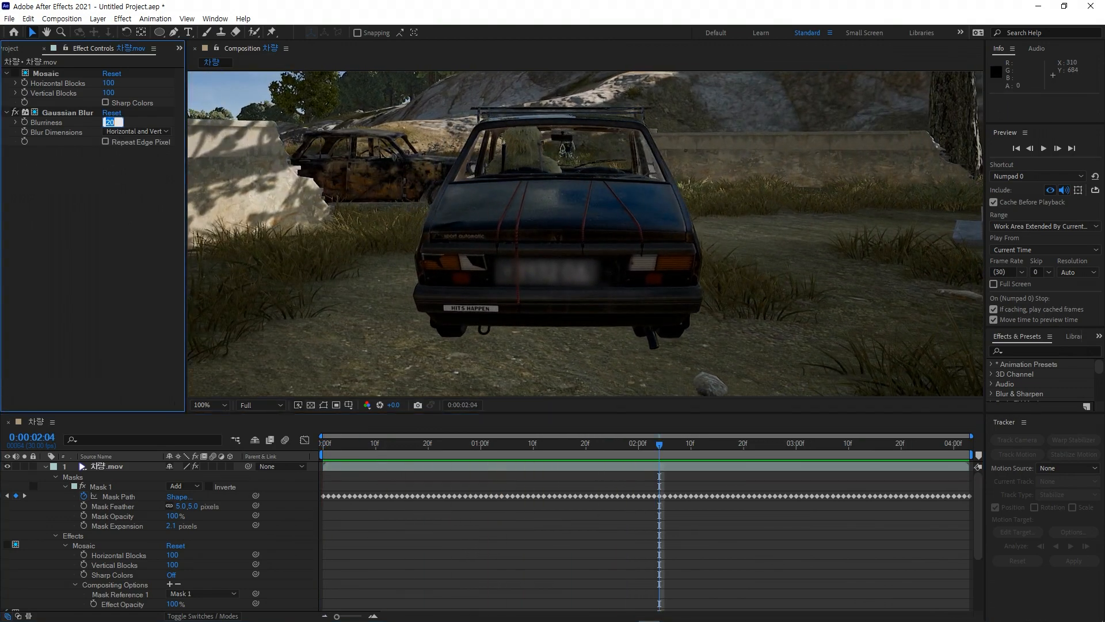
key("Return")
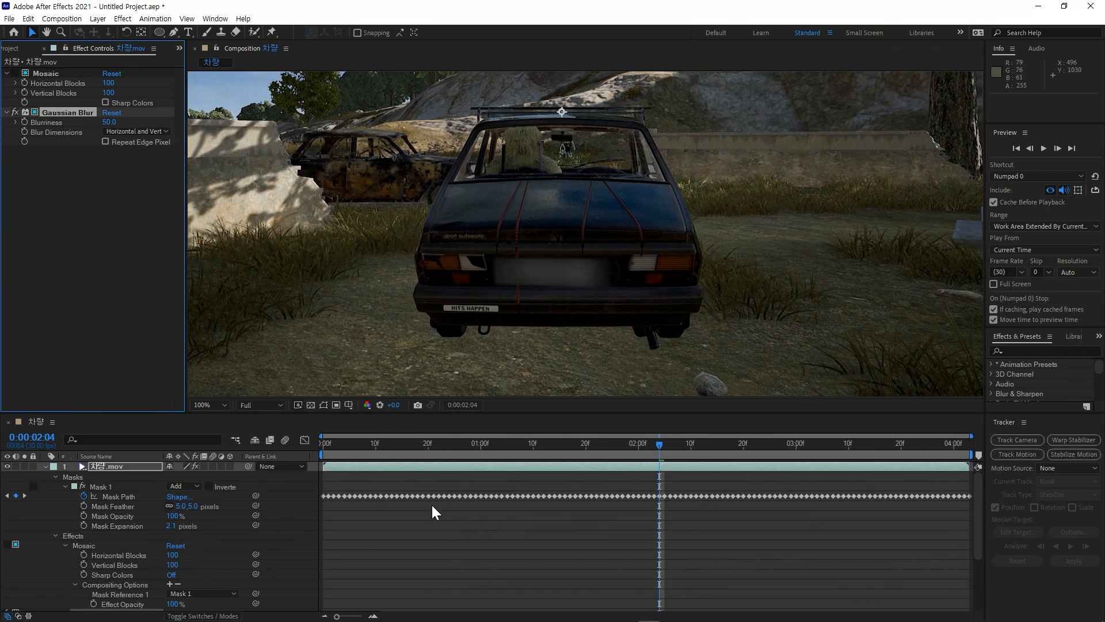
left_click(180, 506)
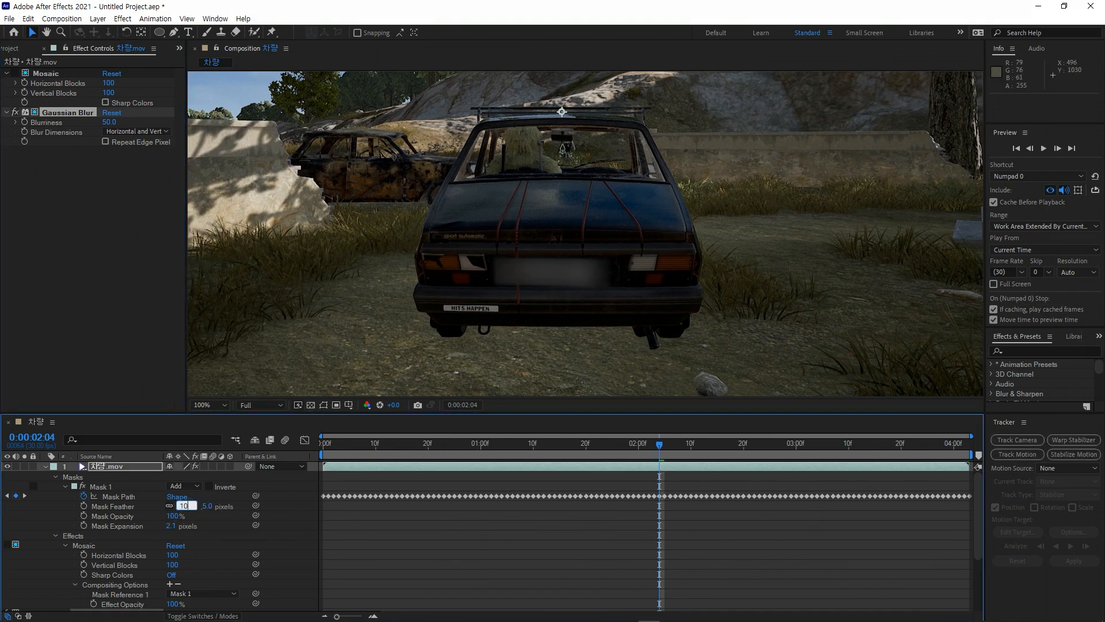
key("Return")
left_click(454, 514)
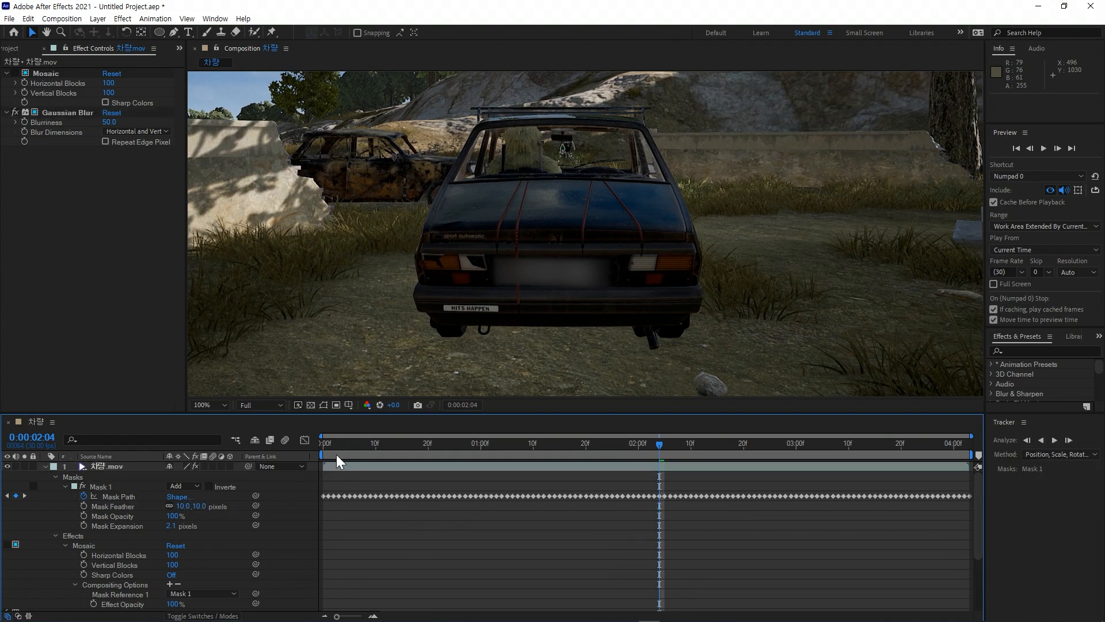
- Preview the stronger blur from 0:00:00:00 and stop playback at 0:00:02:21
left_click(330, 448)
key("space")
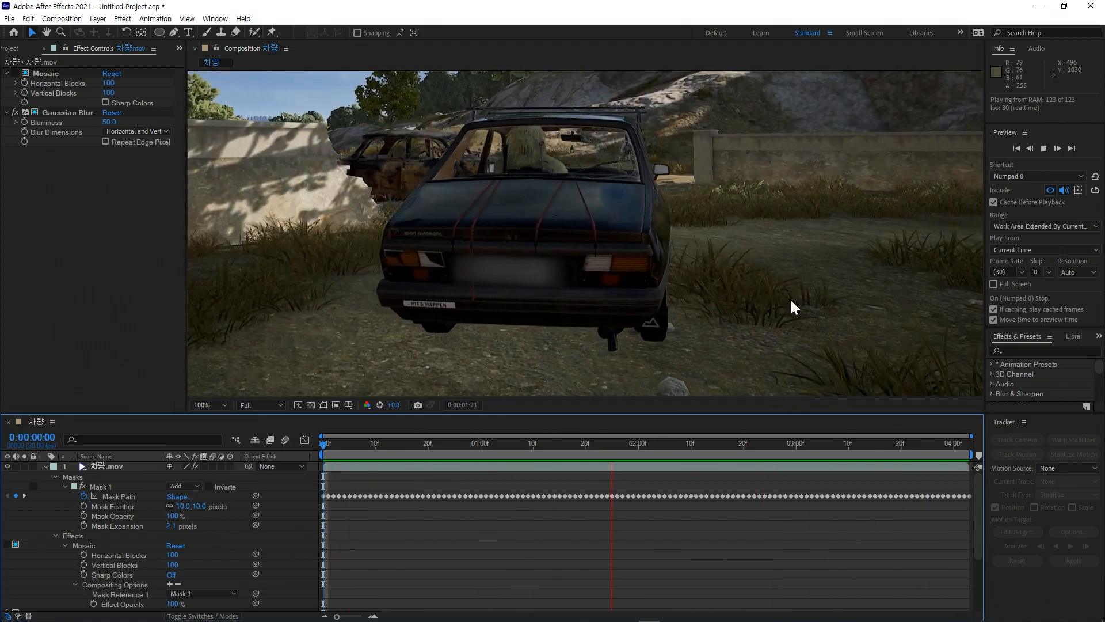
key("space")
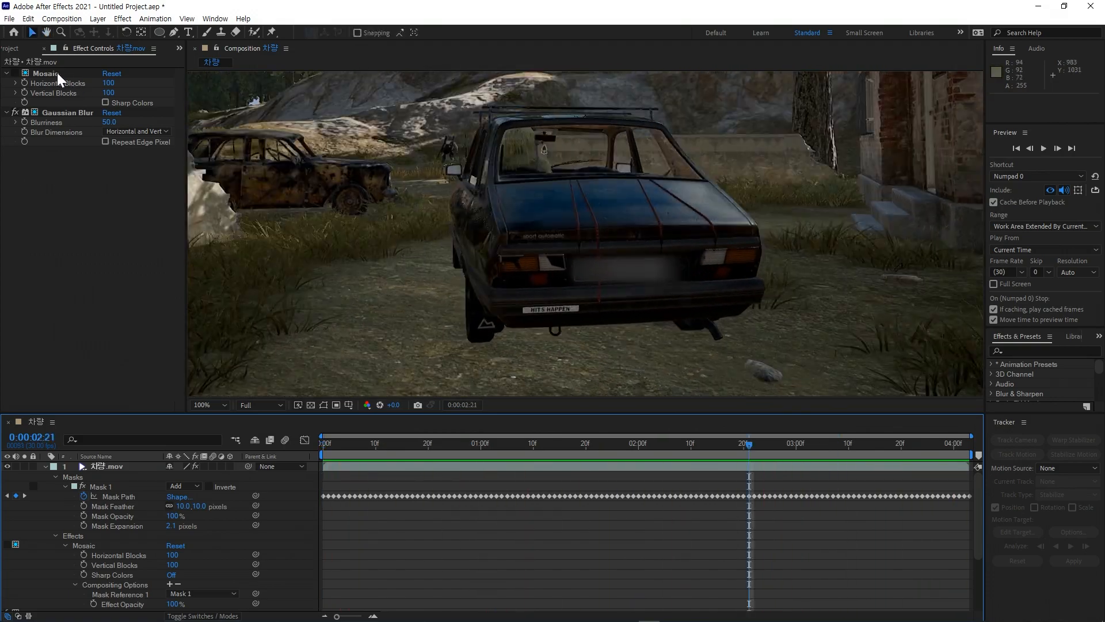
- Enable the Mosaic effect, disable Gaussian Blur, and preview the license plate mosaic from 0:00:00:00
left_click(20, 101)
left_click(16, 113)
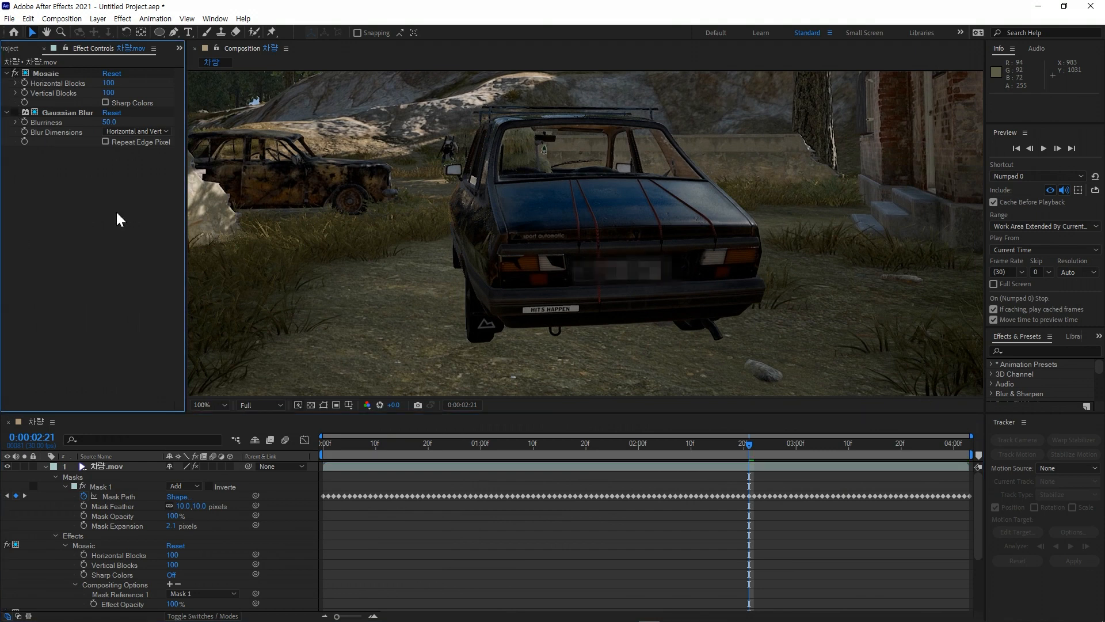
key("Home")
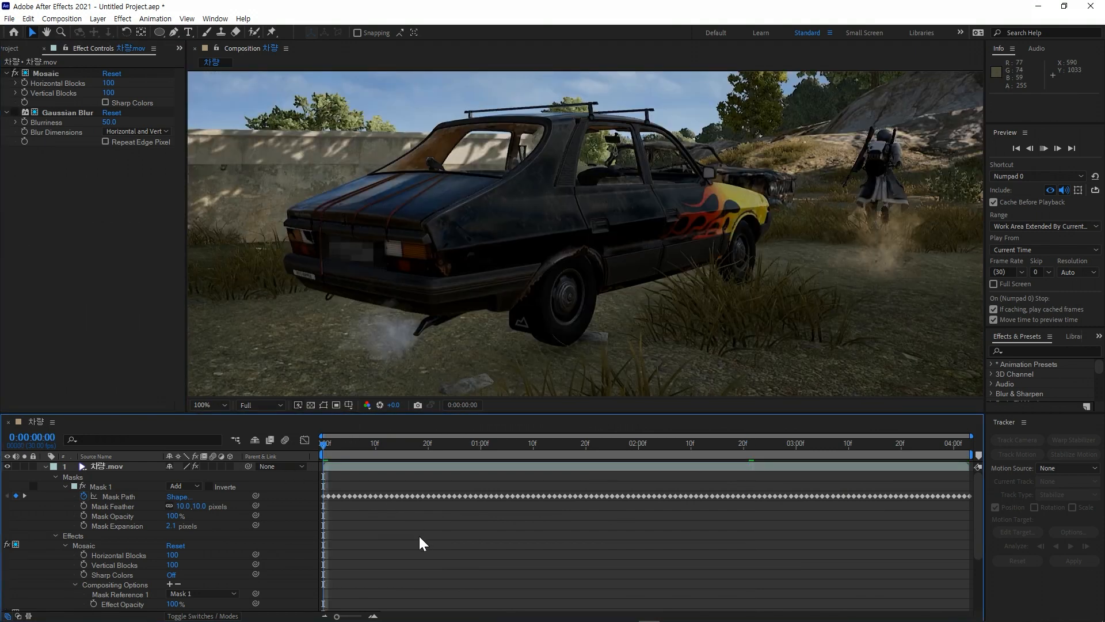
key("space")
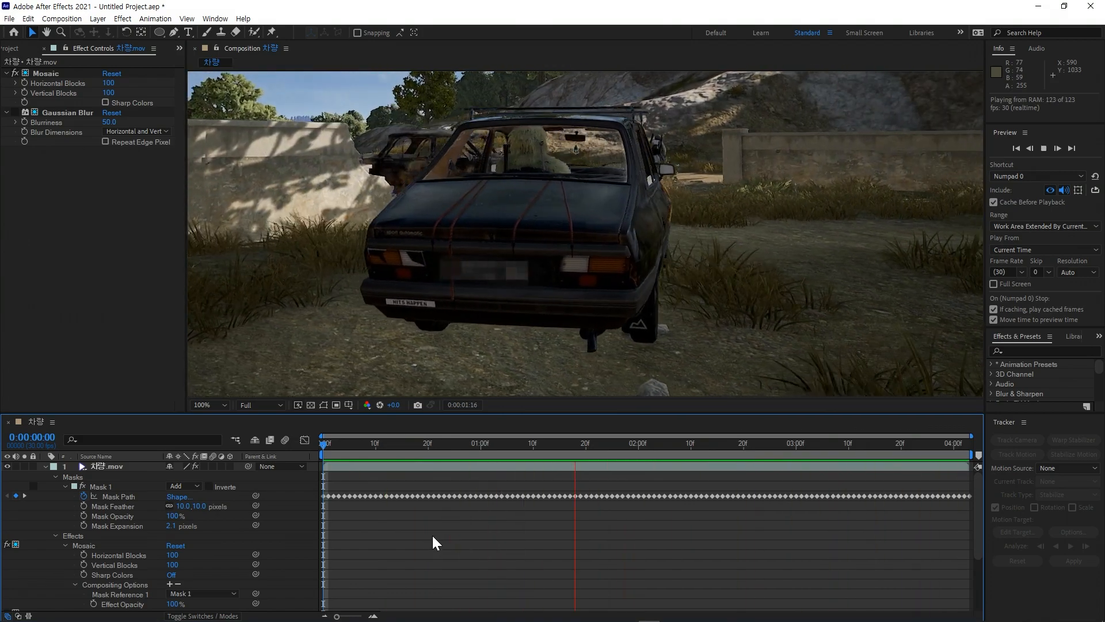
- Re-enable Gaussian Blur, disable Mosaic, and preview the blurred license plate from 0:00:00:00, stopping at 0:00:03:16
left_click(22, 109)
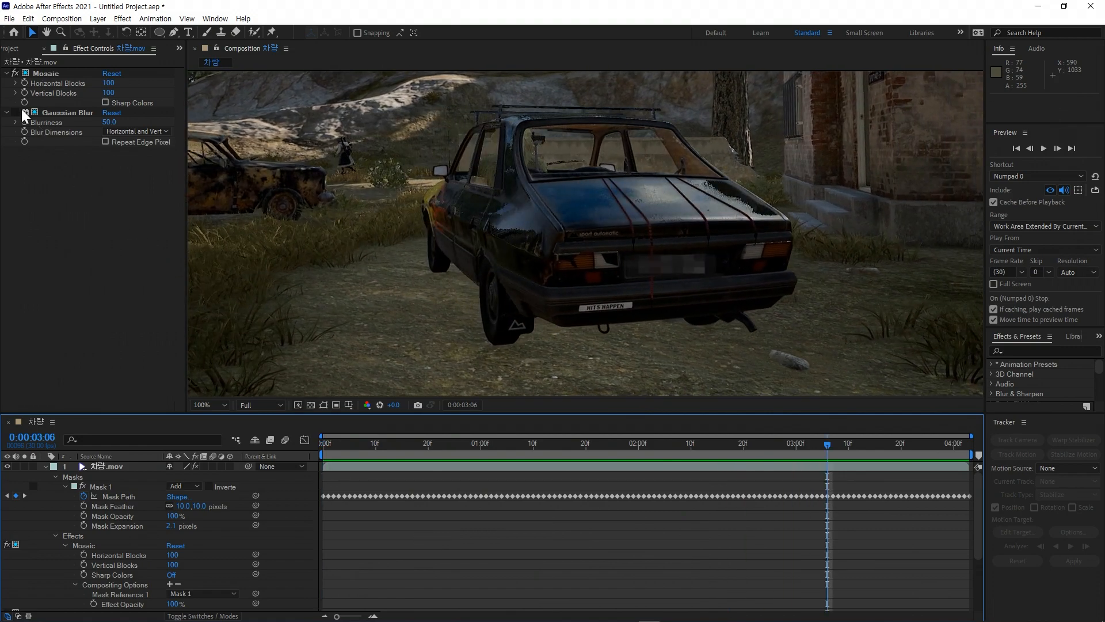
left_click(15, 111)
left_click(15, 75)
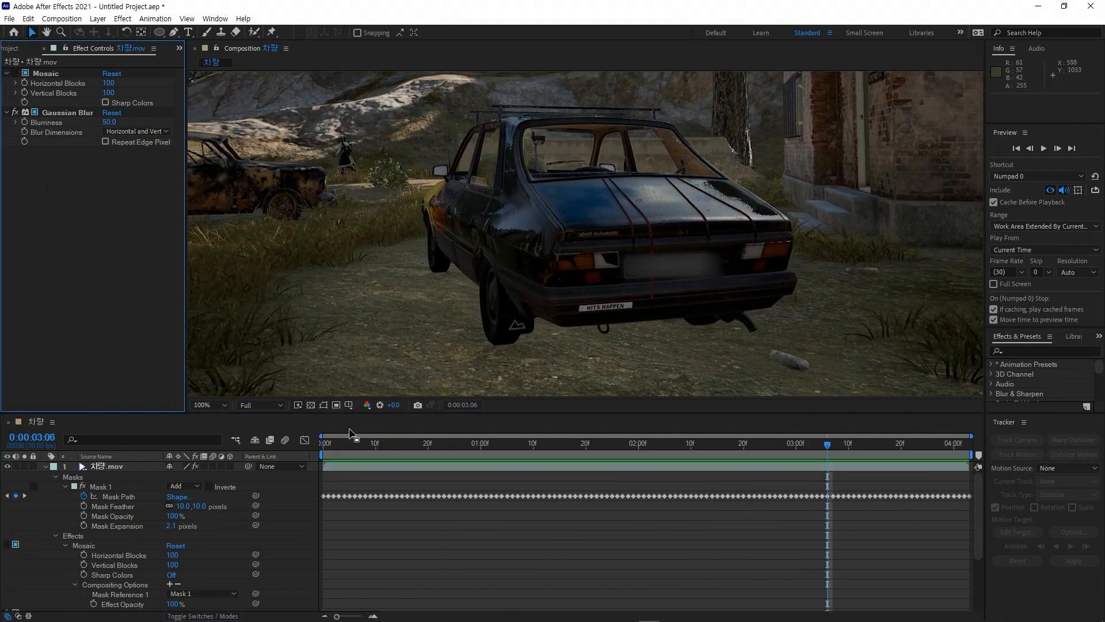
key("space")
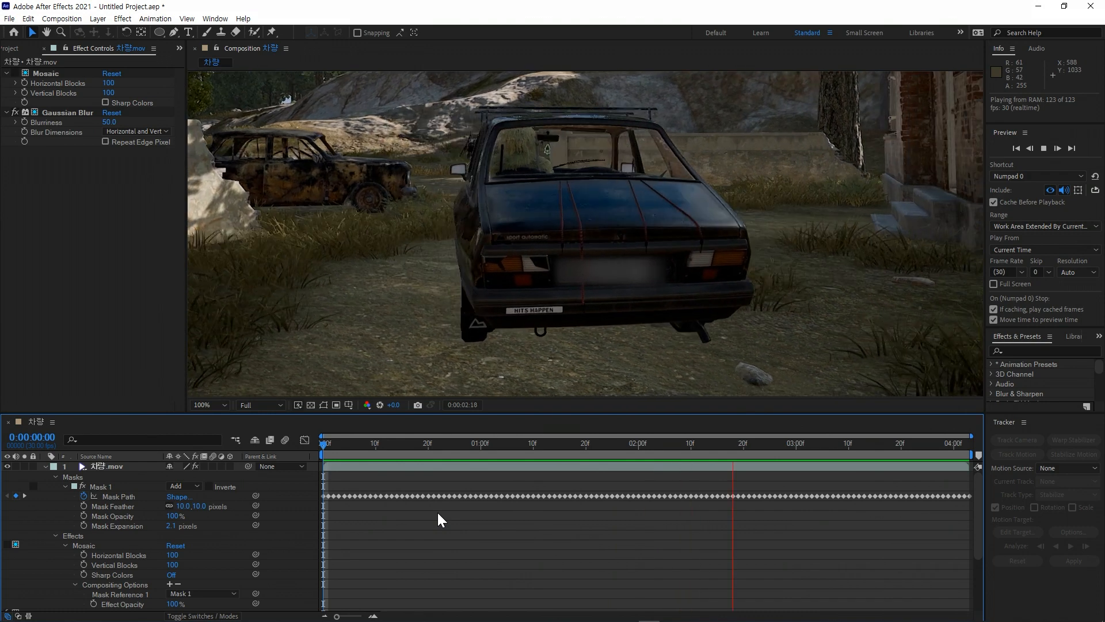
key("space")
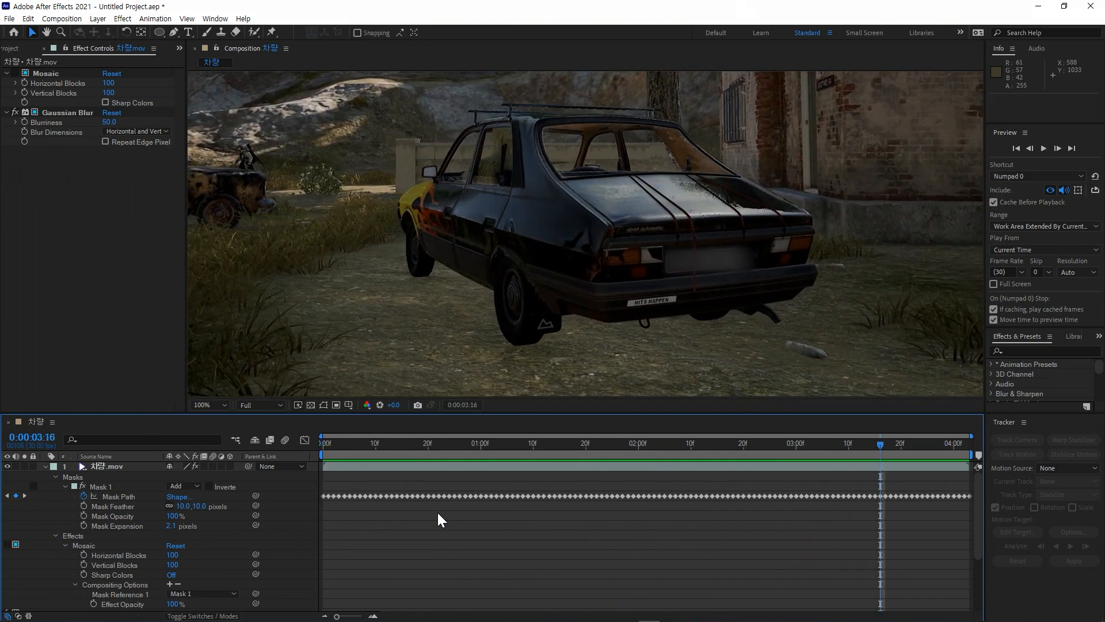